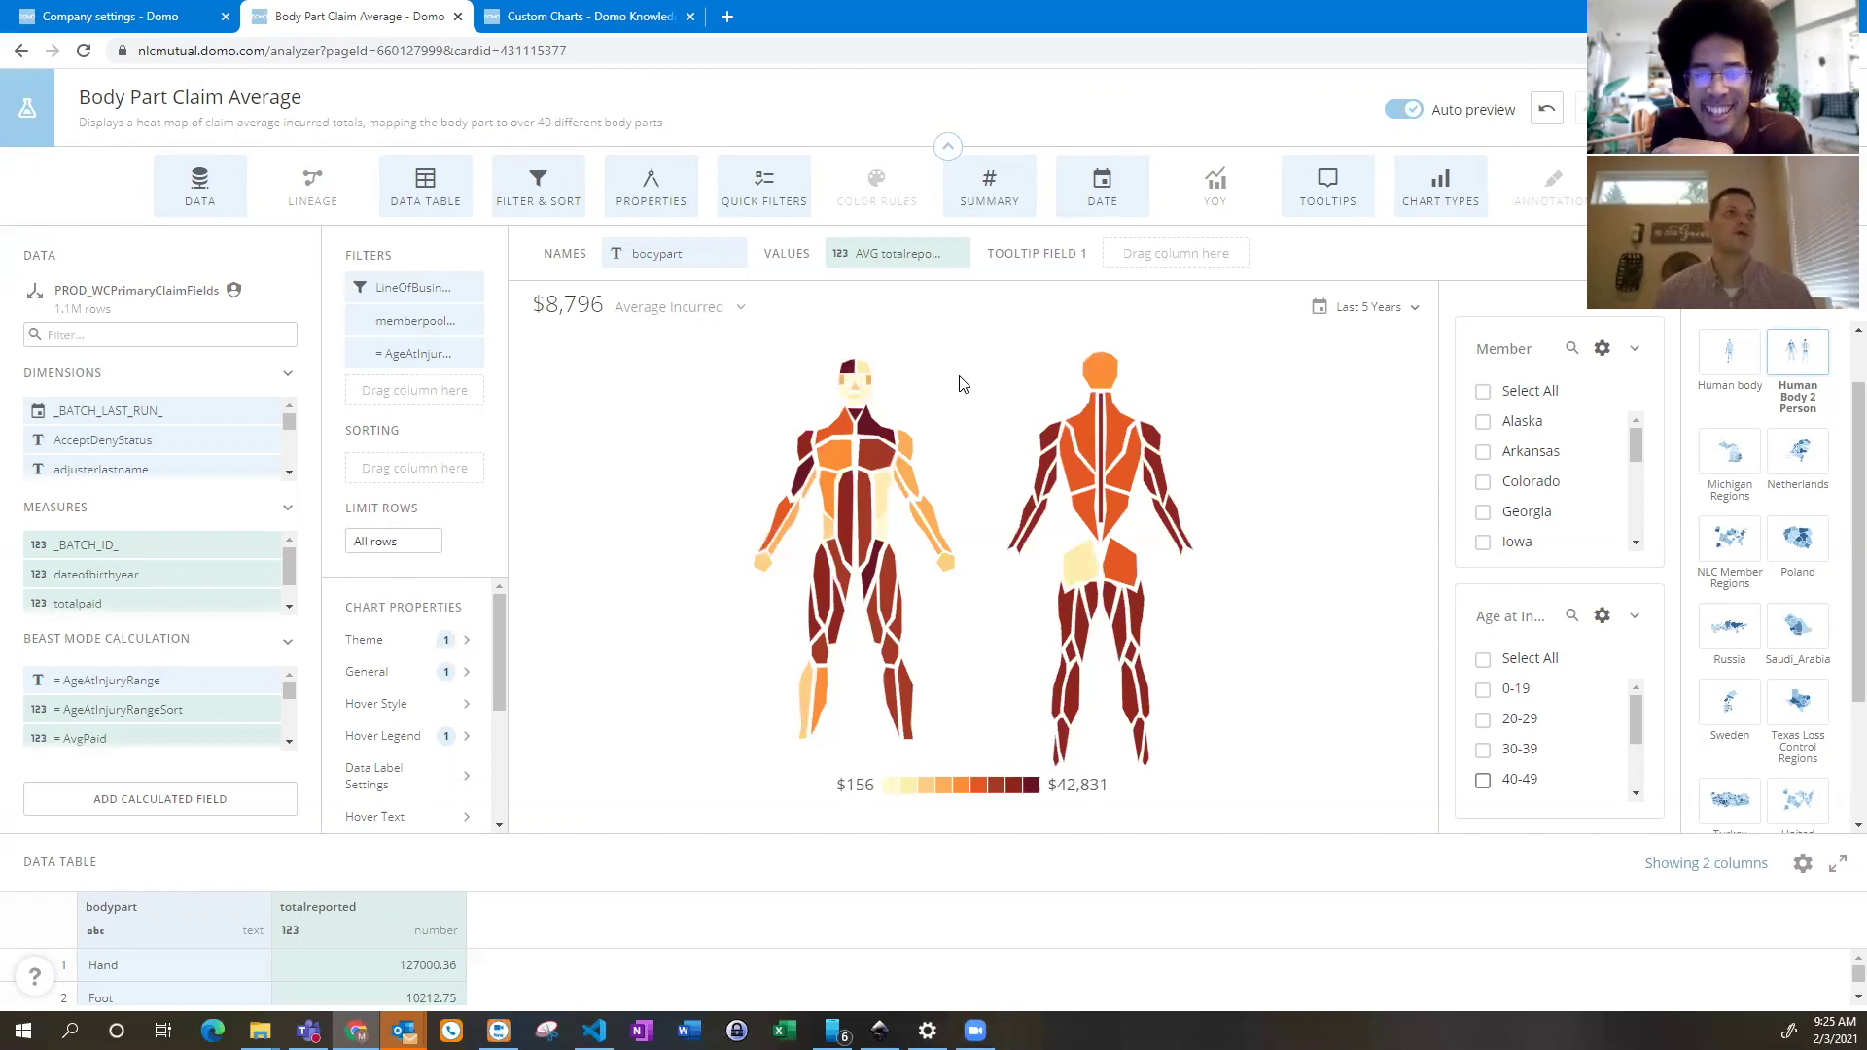
Apply and then clear the 40-49 Age at Injury filter on the body heat map
left_click(1481, 783)
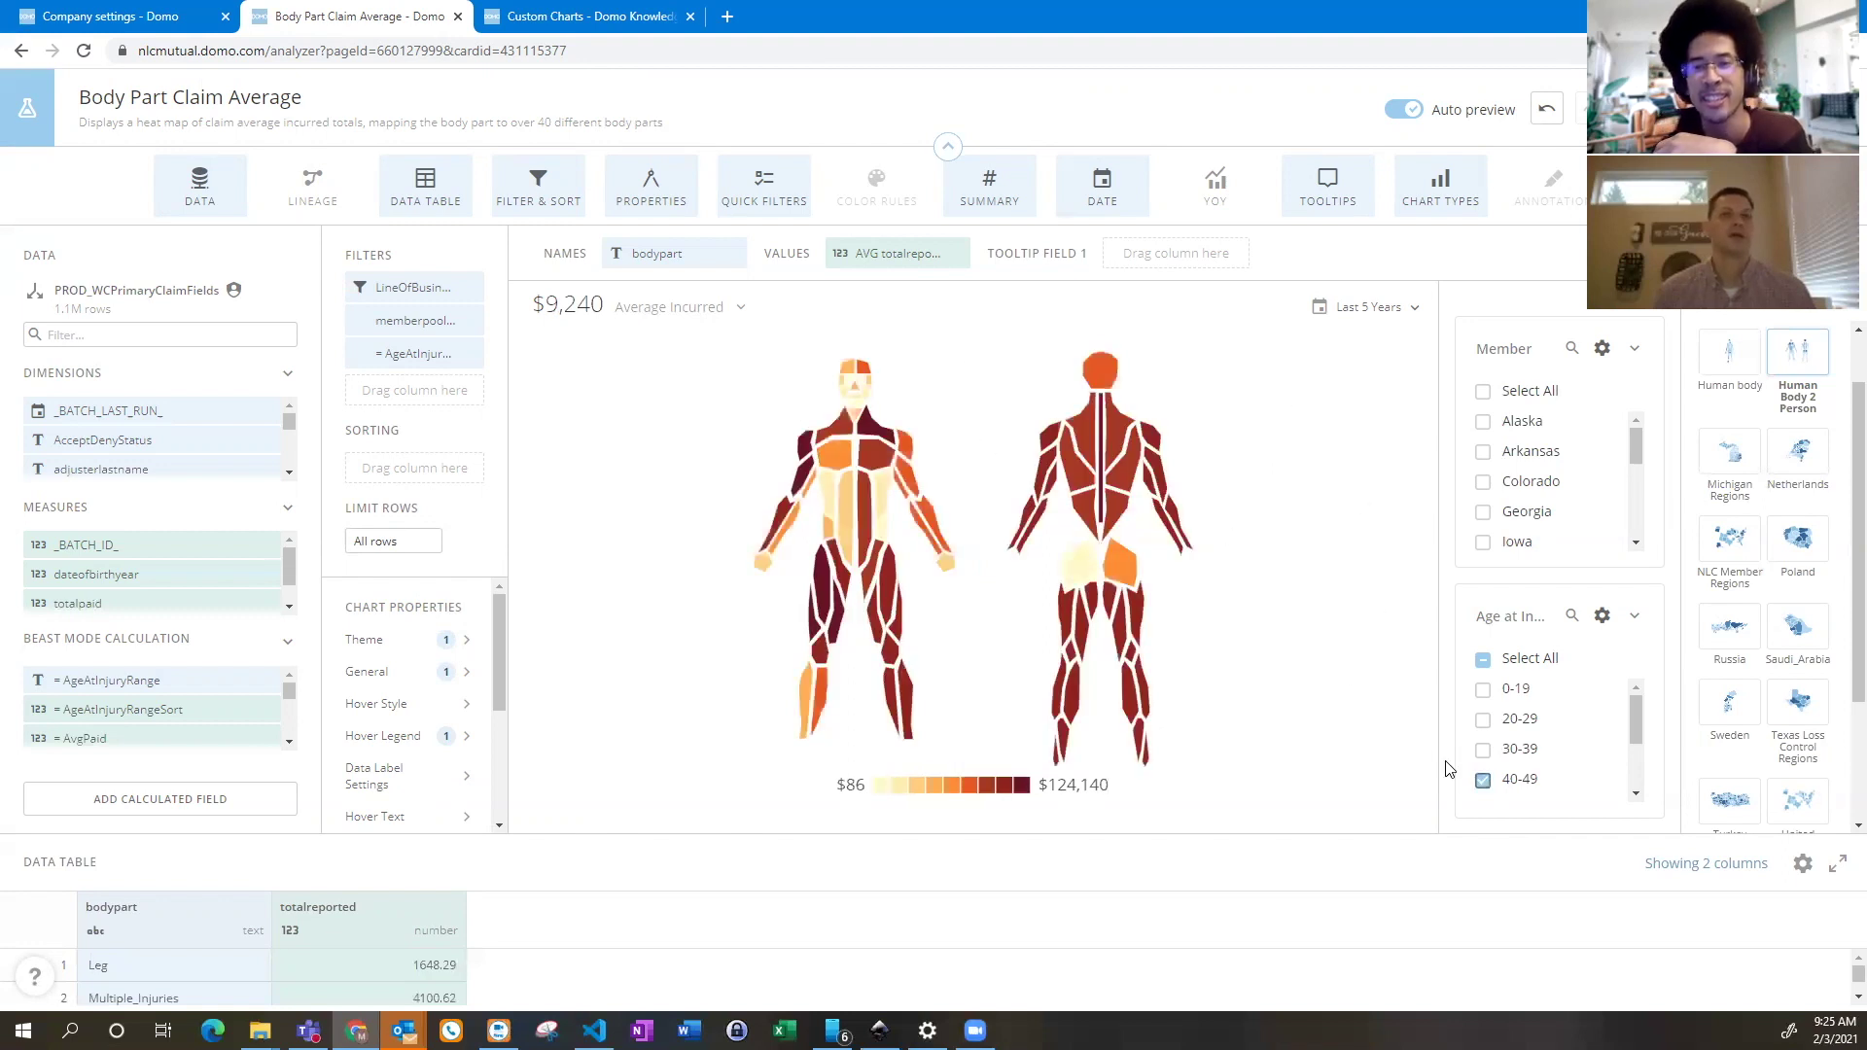
left_click(1483, 781)
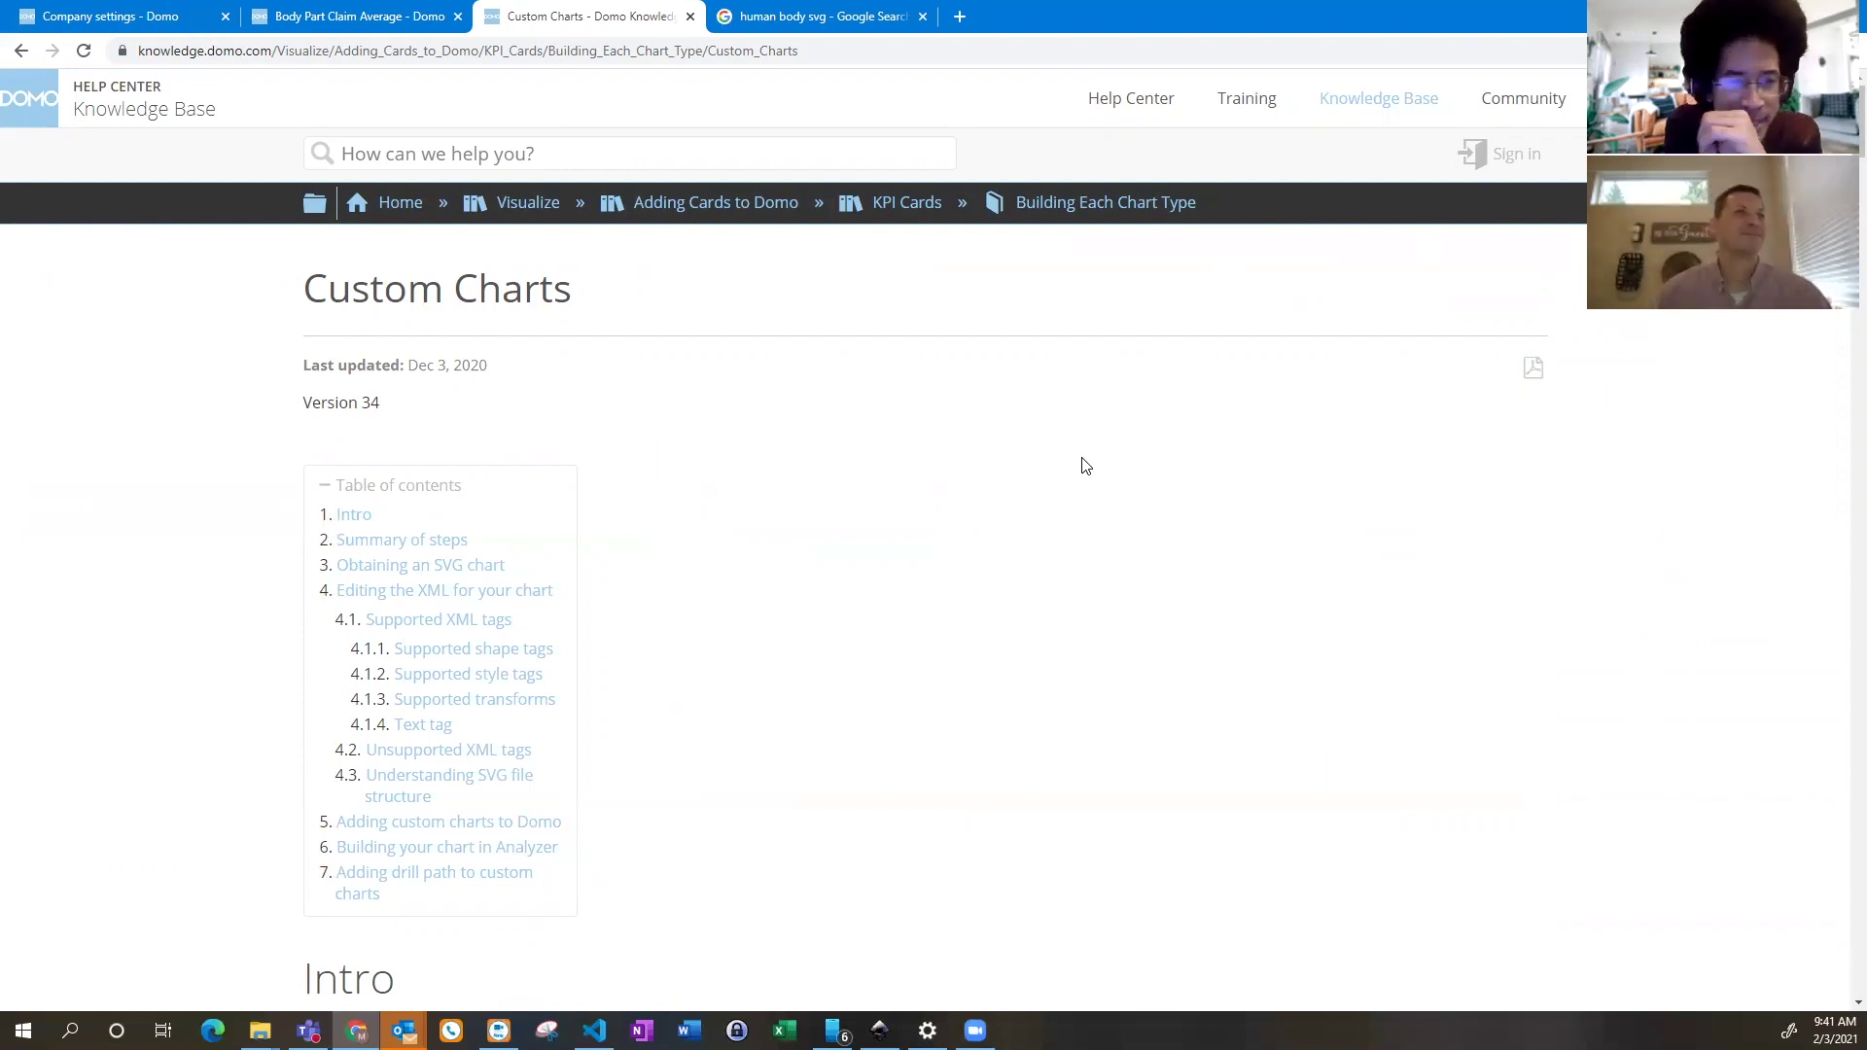
Scroll through the Custom Charts article's map, campus and airplane examples
scroll(1086, 466, "down", 10)
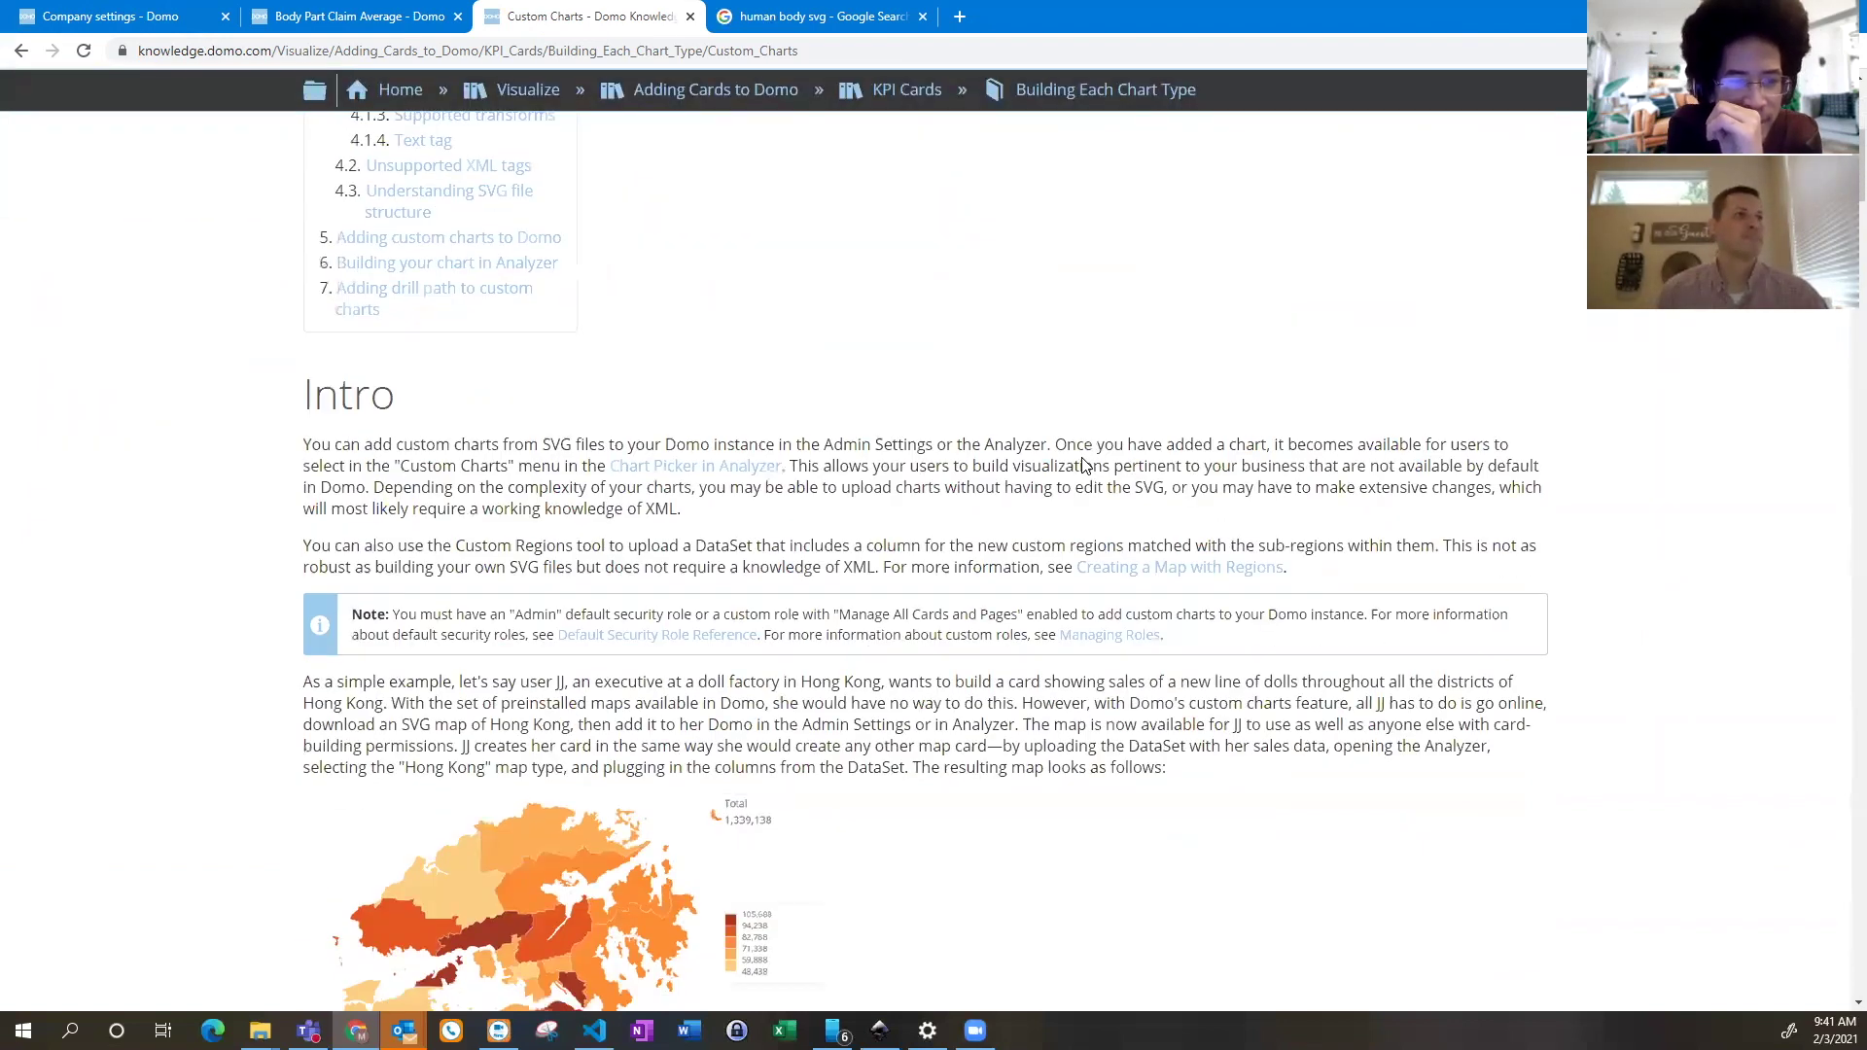
scroll(1085, 466, "down", 1)
scroll(1086, 467, "down", 2)
scroll(1086, 477, "down", 1)
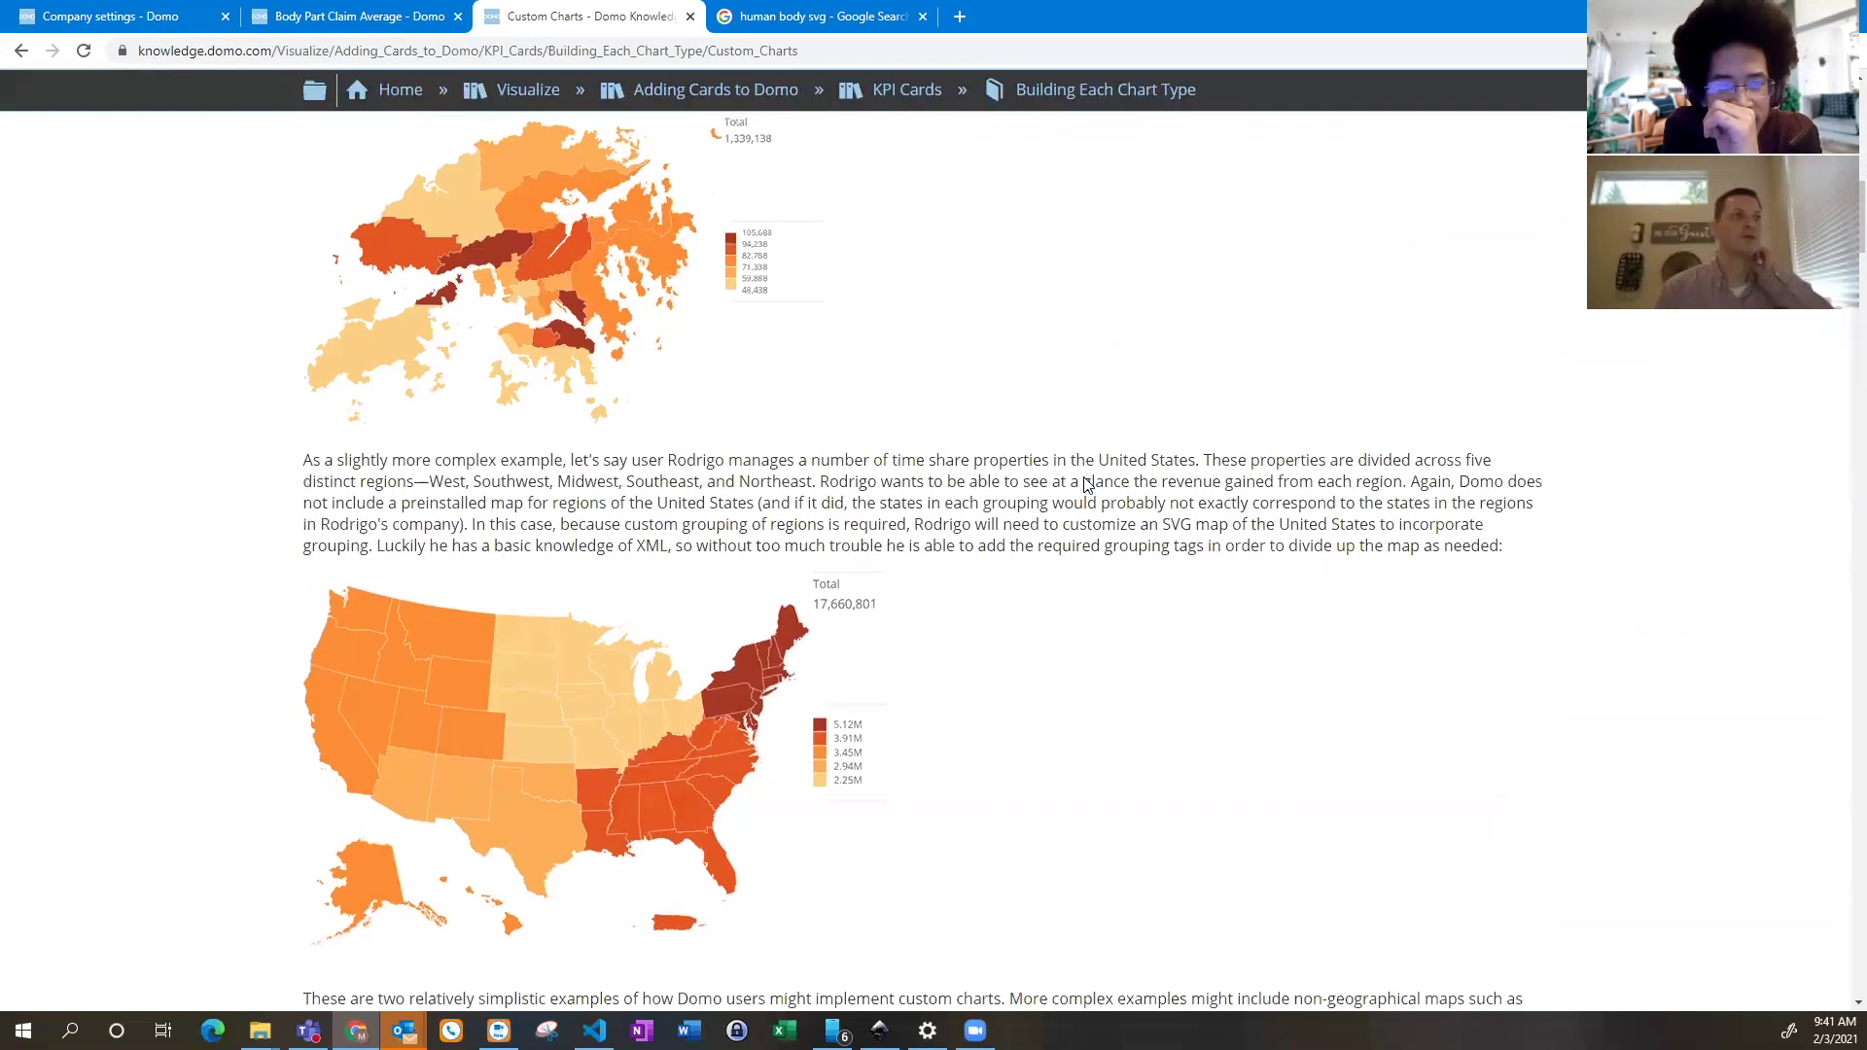
scroll(1088, 485, "down", 1)
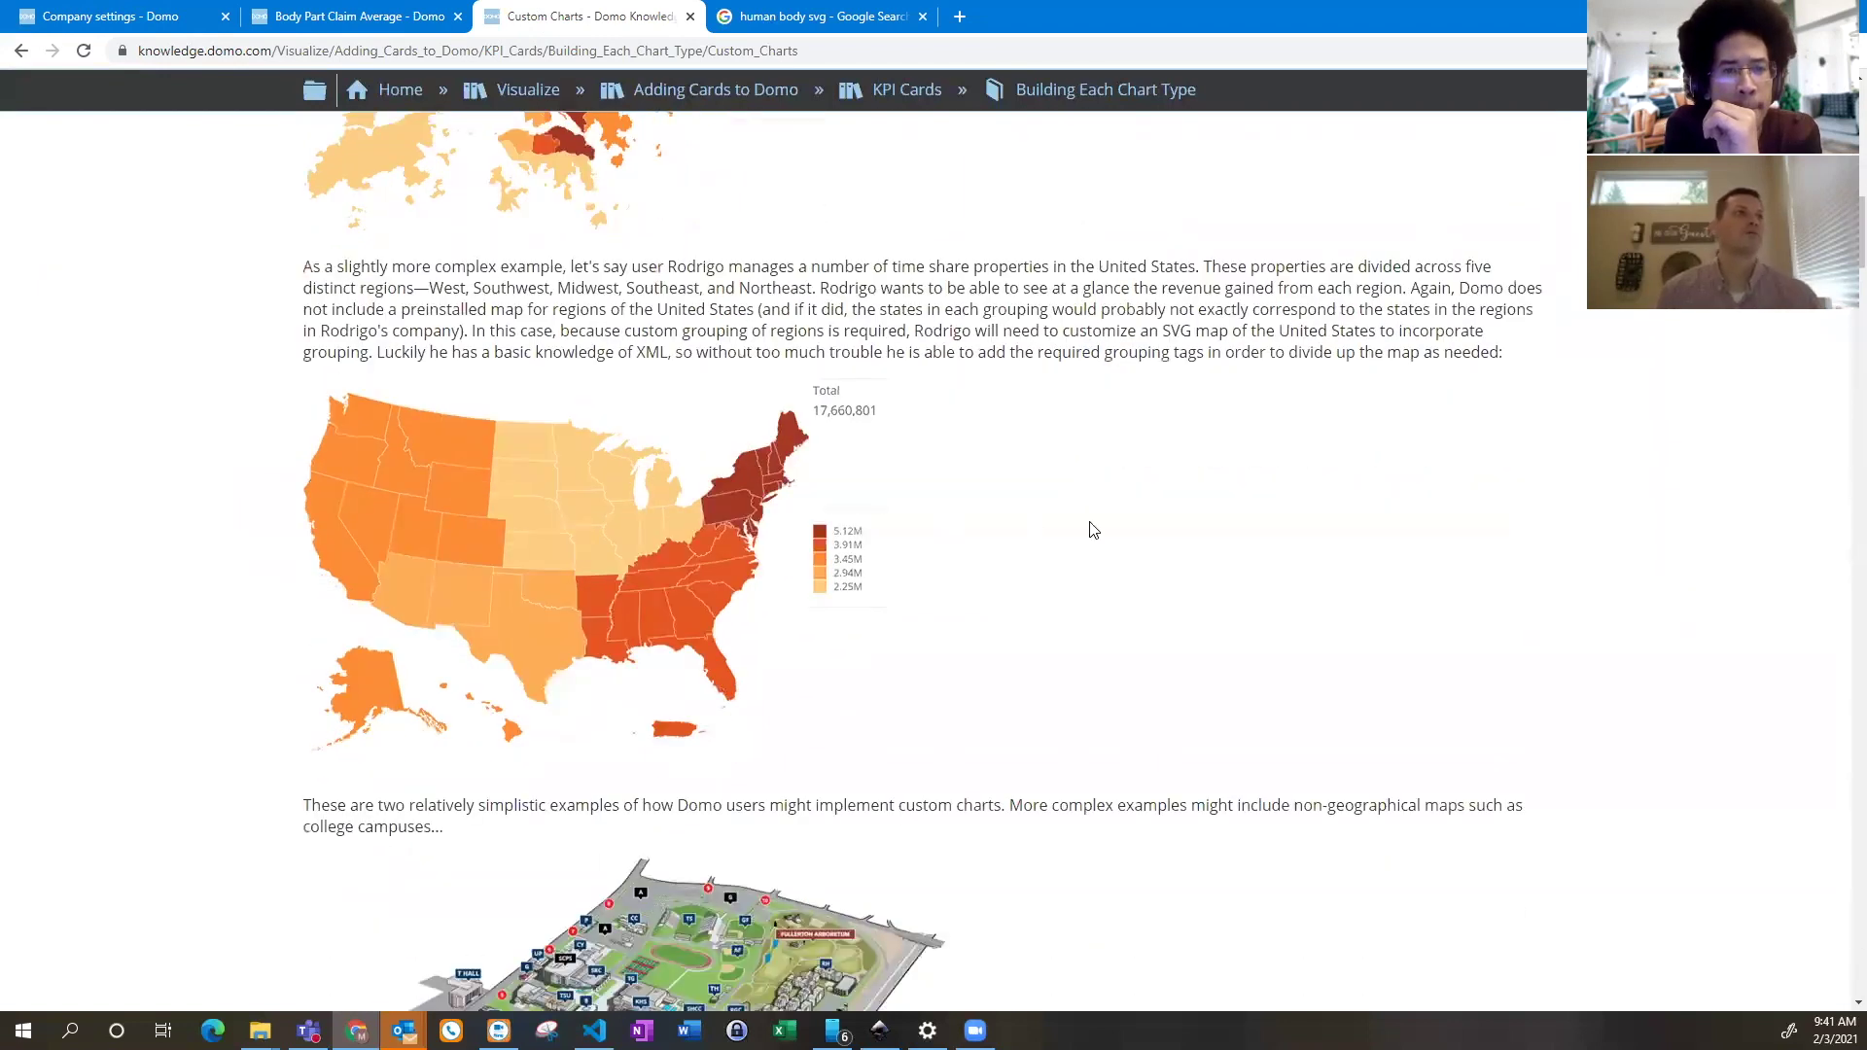
scroll(1074, 637, "down", 1)
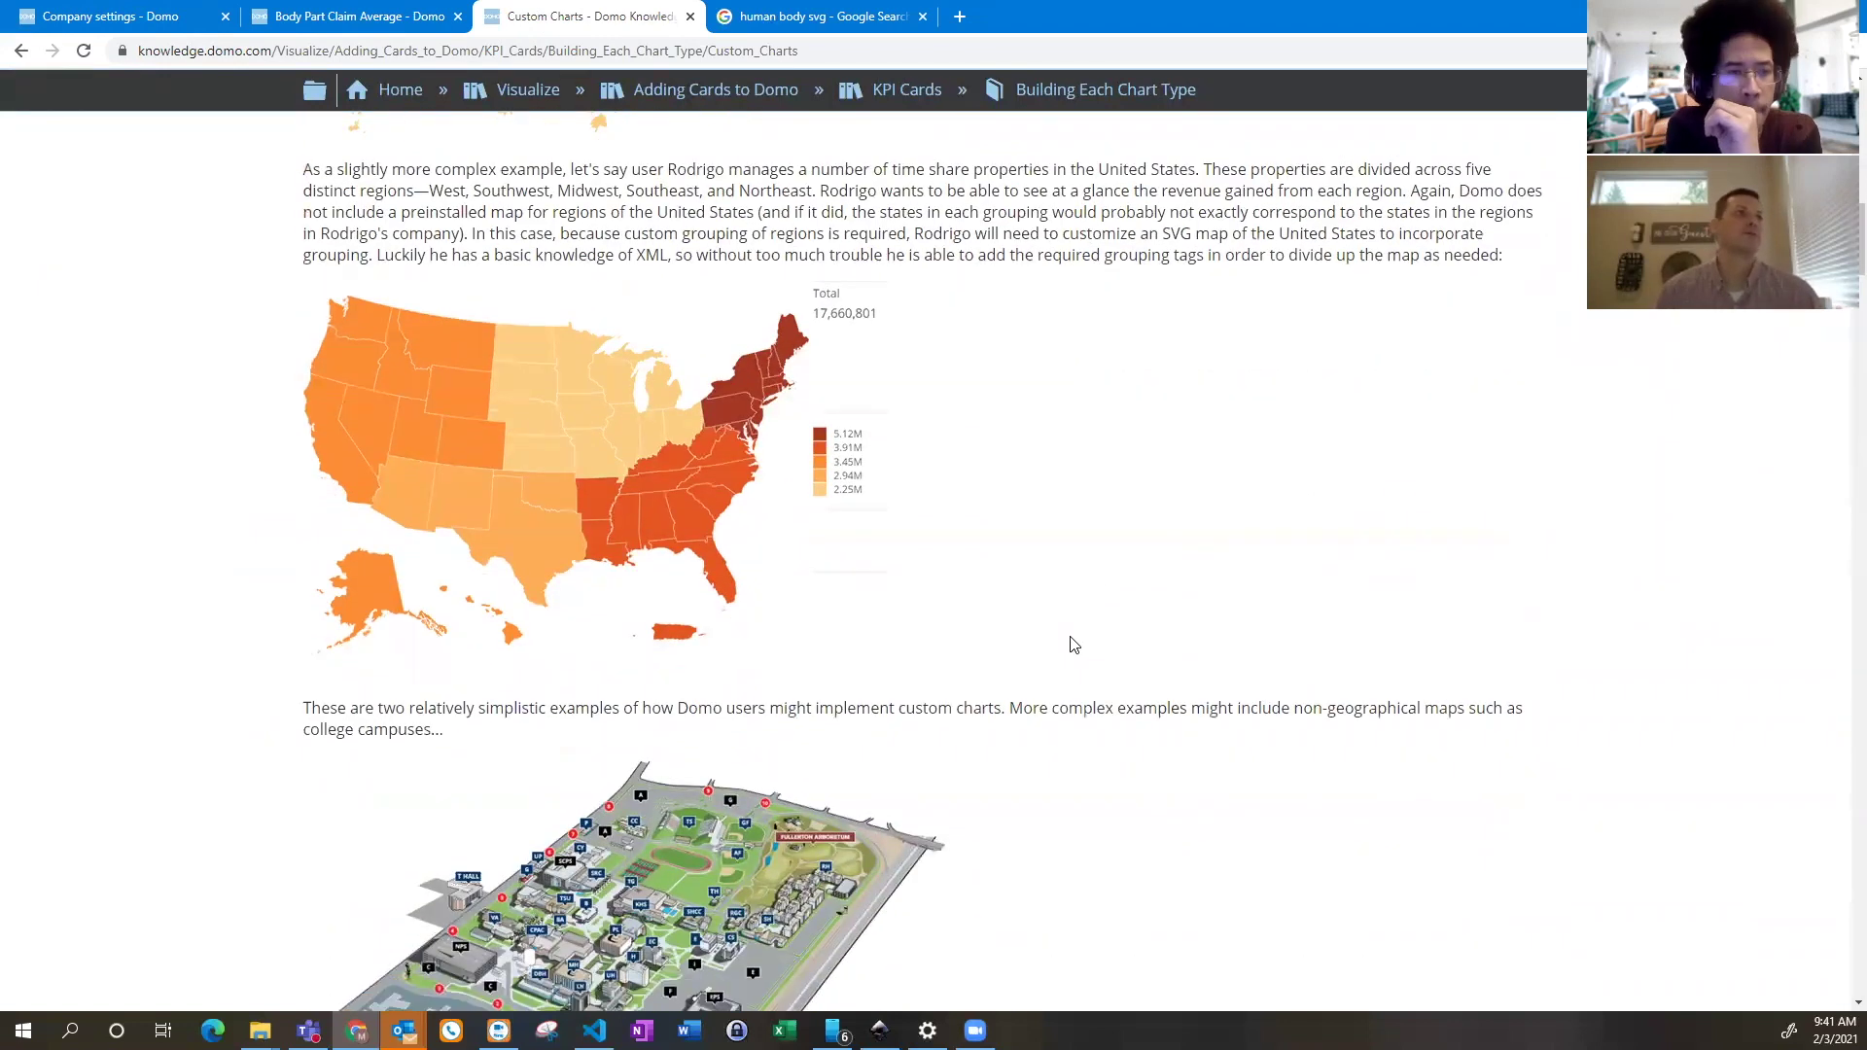
scroll(1073, 645, "down", 2)
scroll(1074, 645, "down", 1)
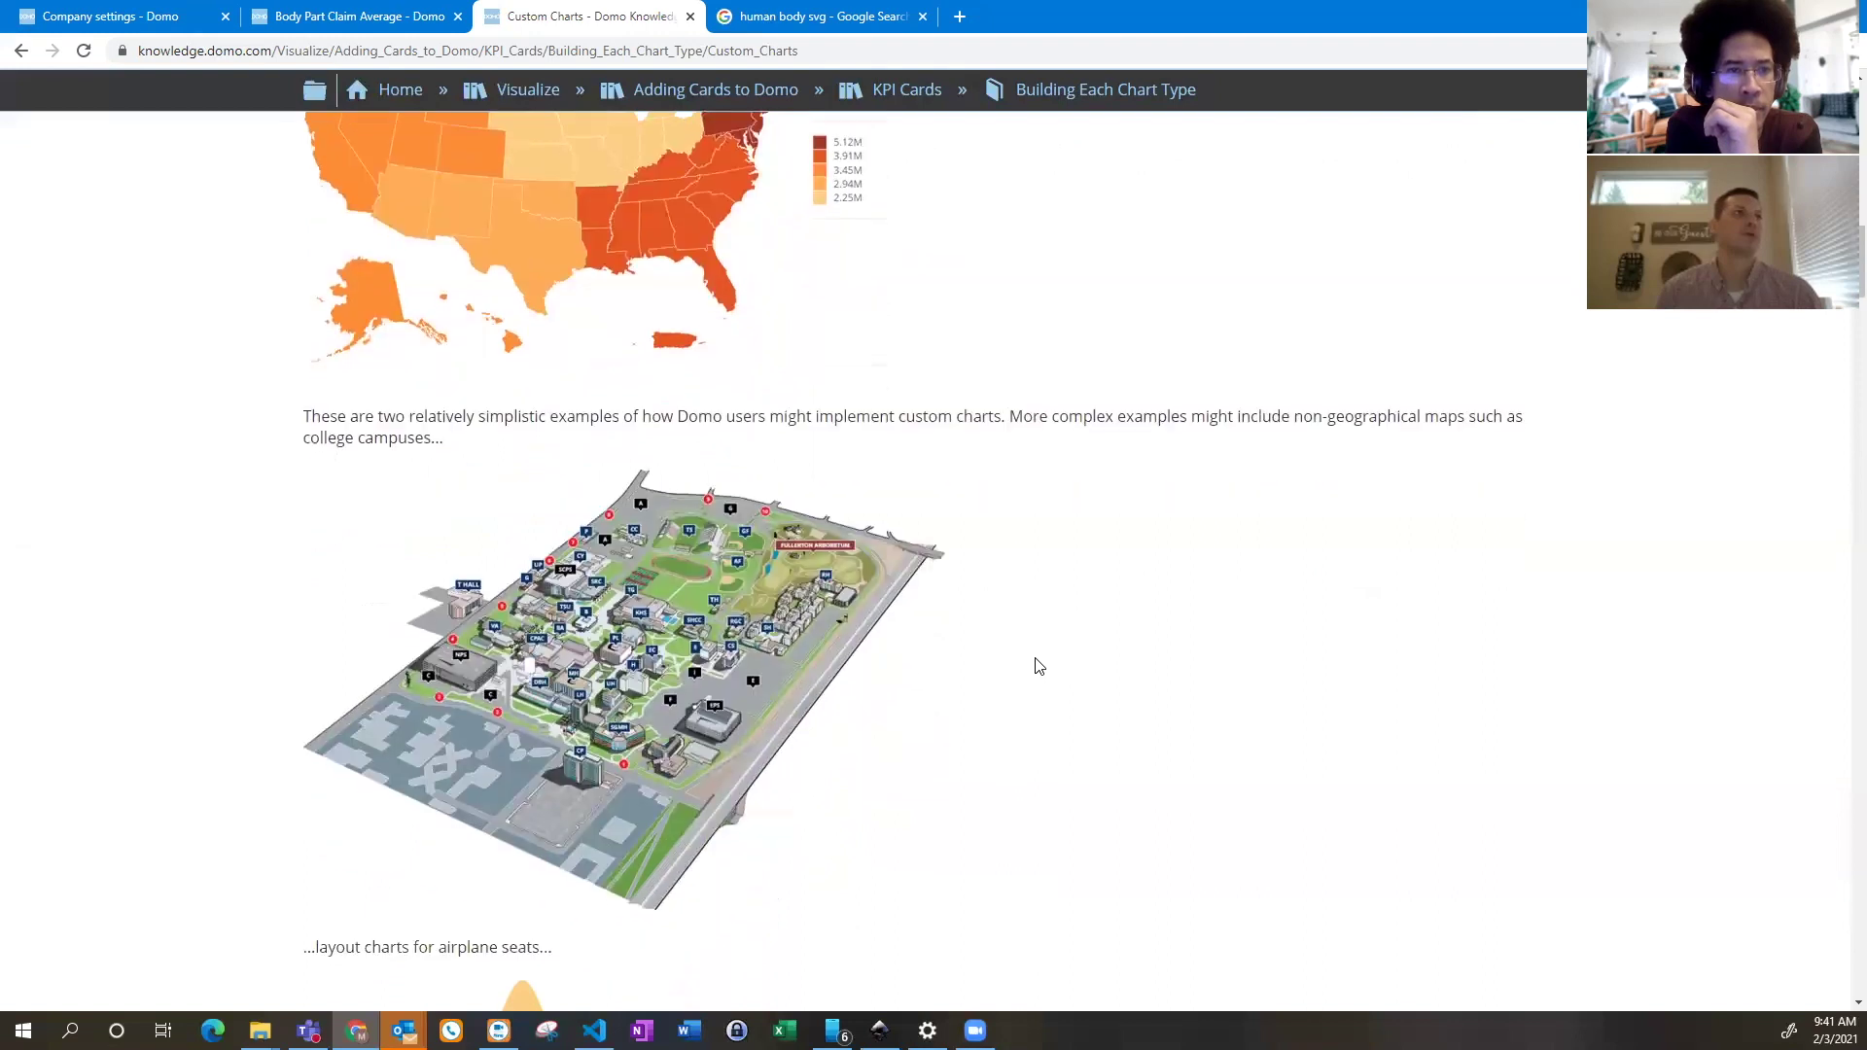
scroll(1028, 670, "down", 1)
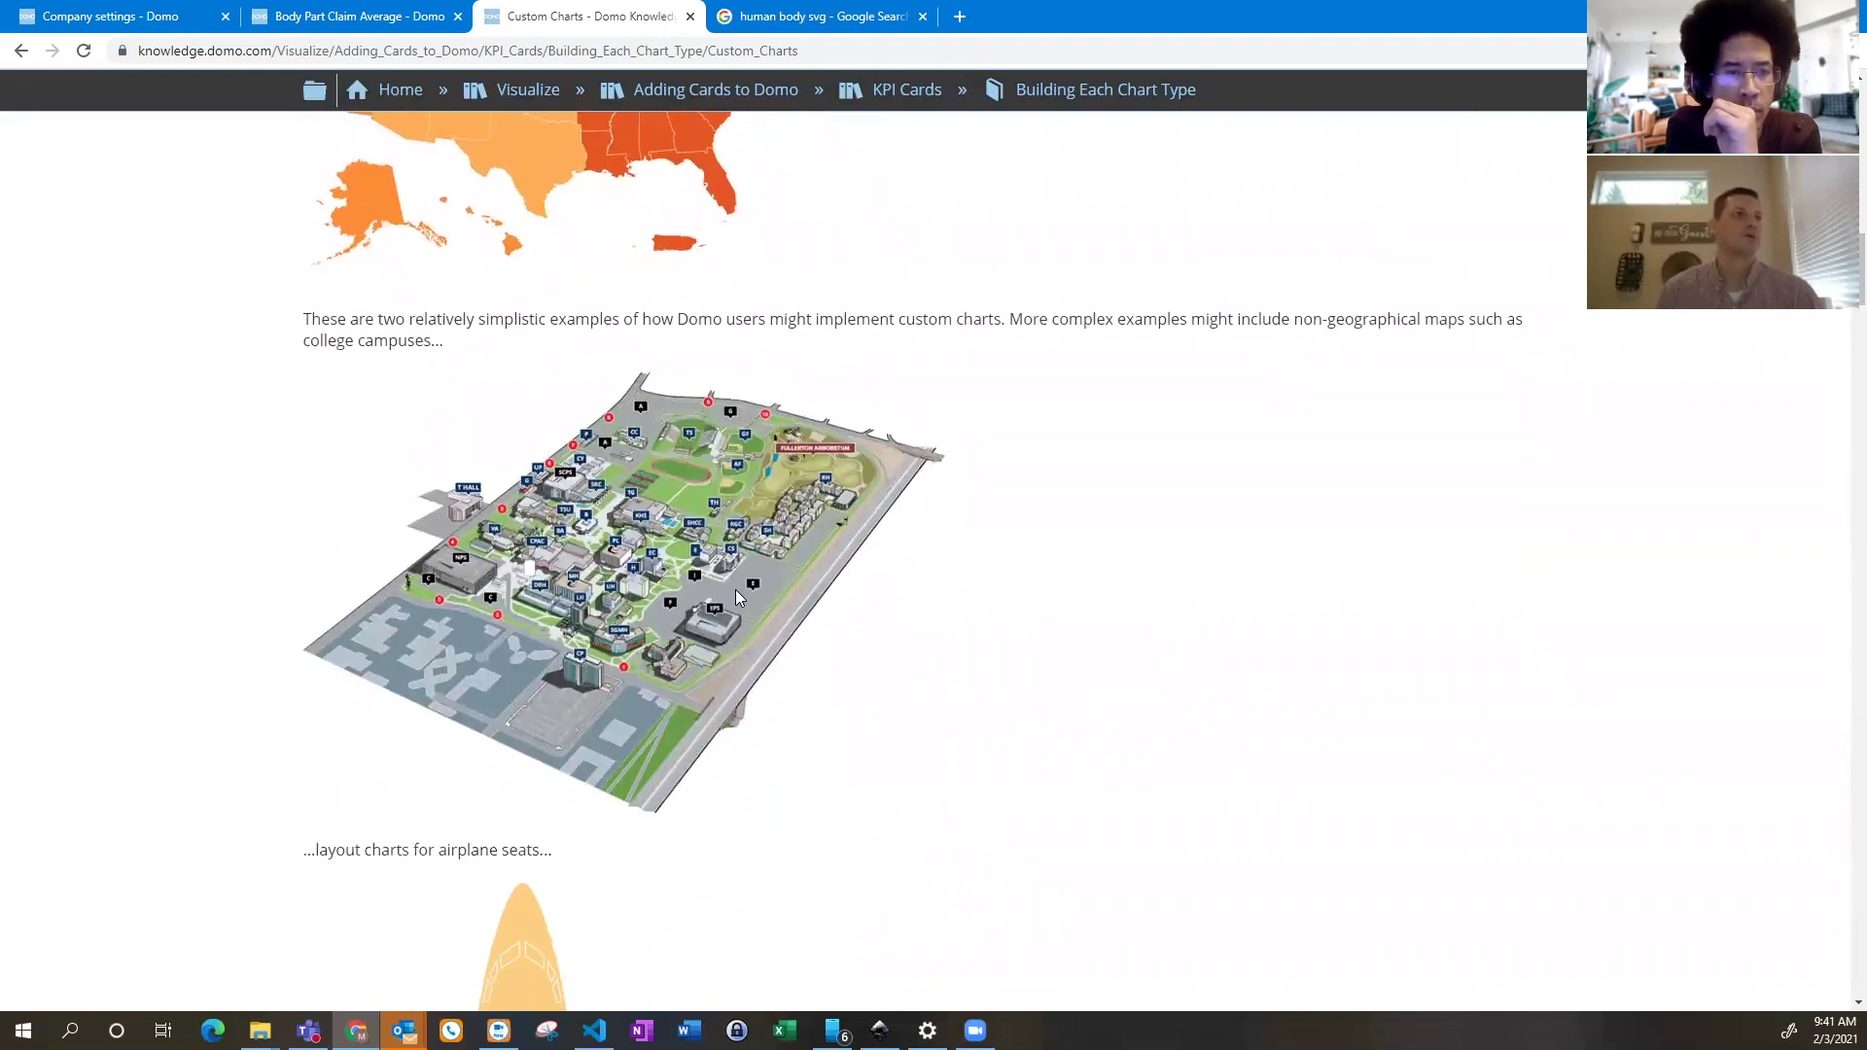
scroll(735, 589, "down", 1)
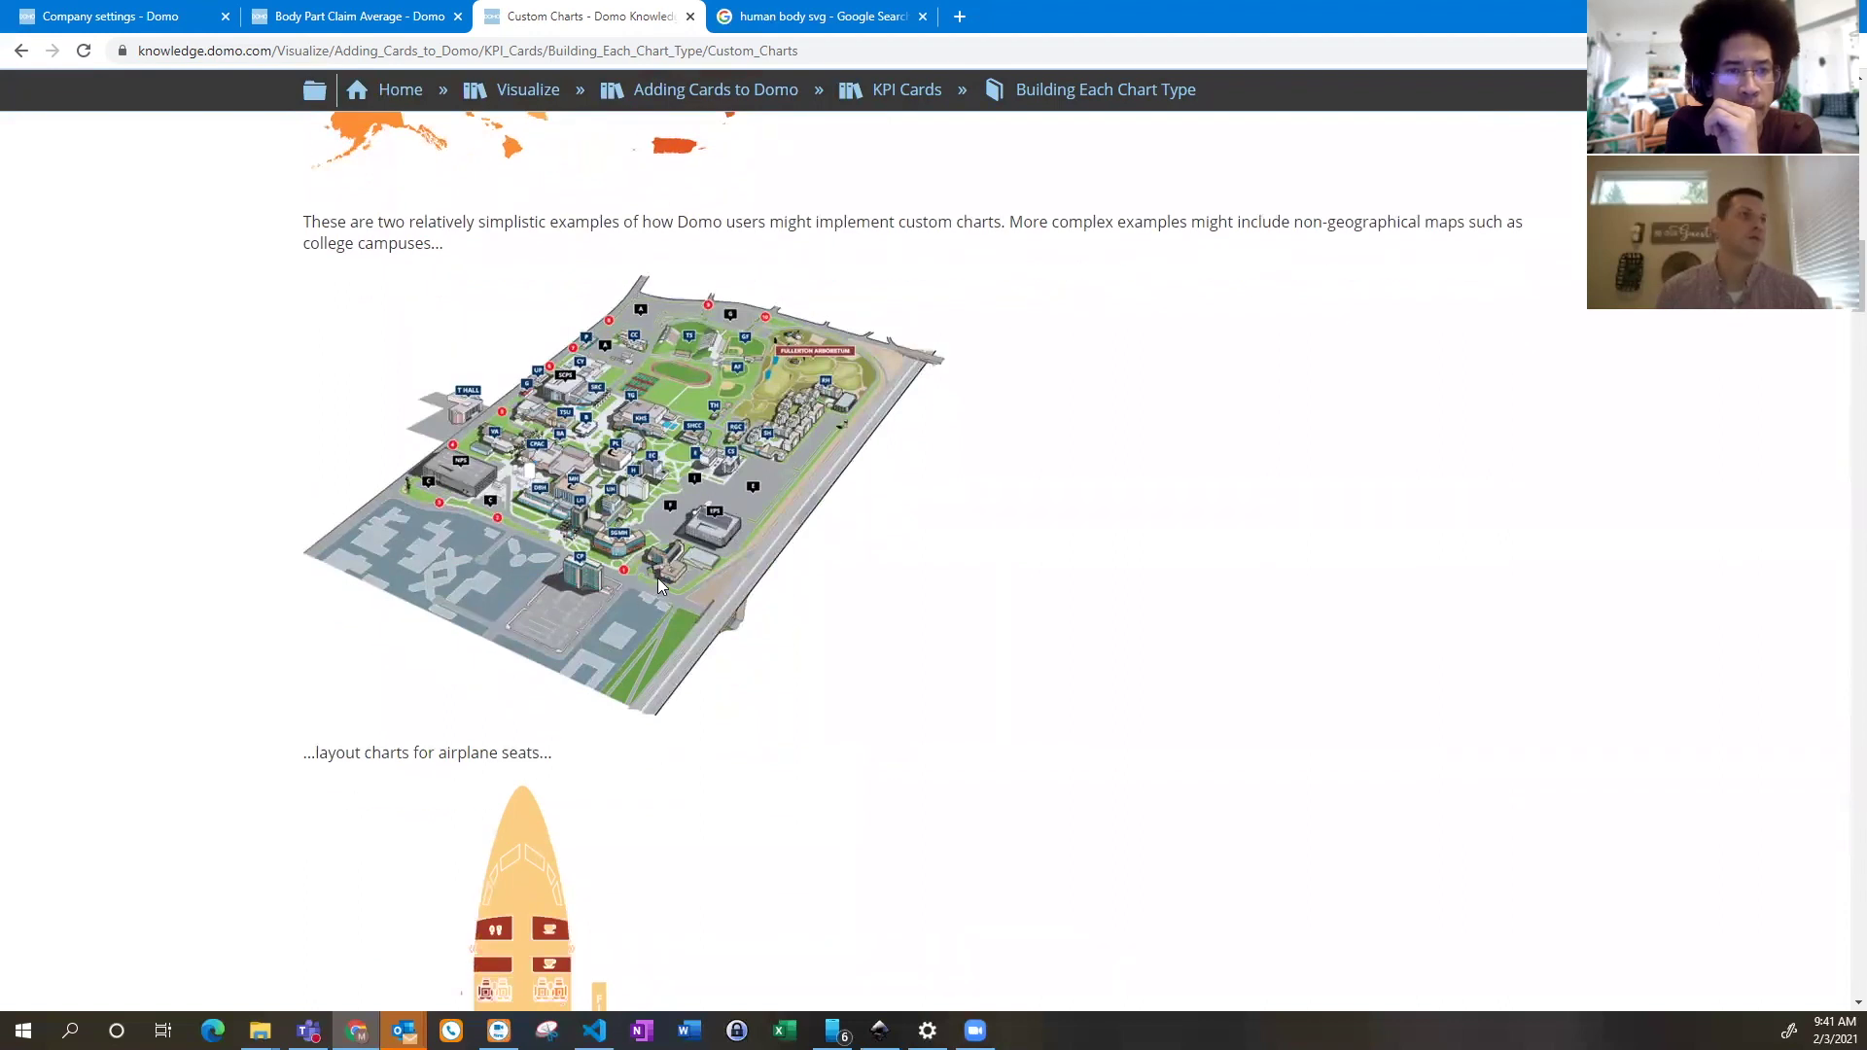
scroll(658, 576, "down", 1)
scroll(659, 576, "down", 4)
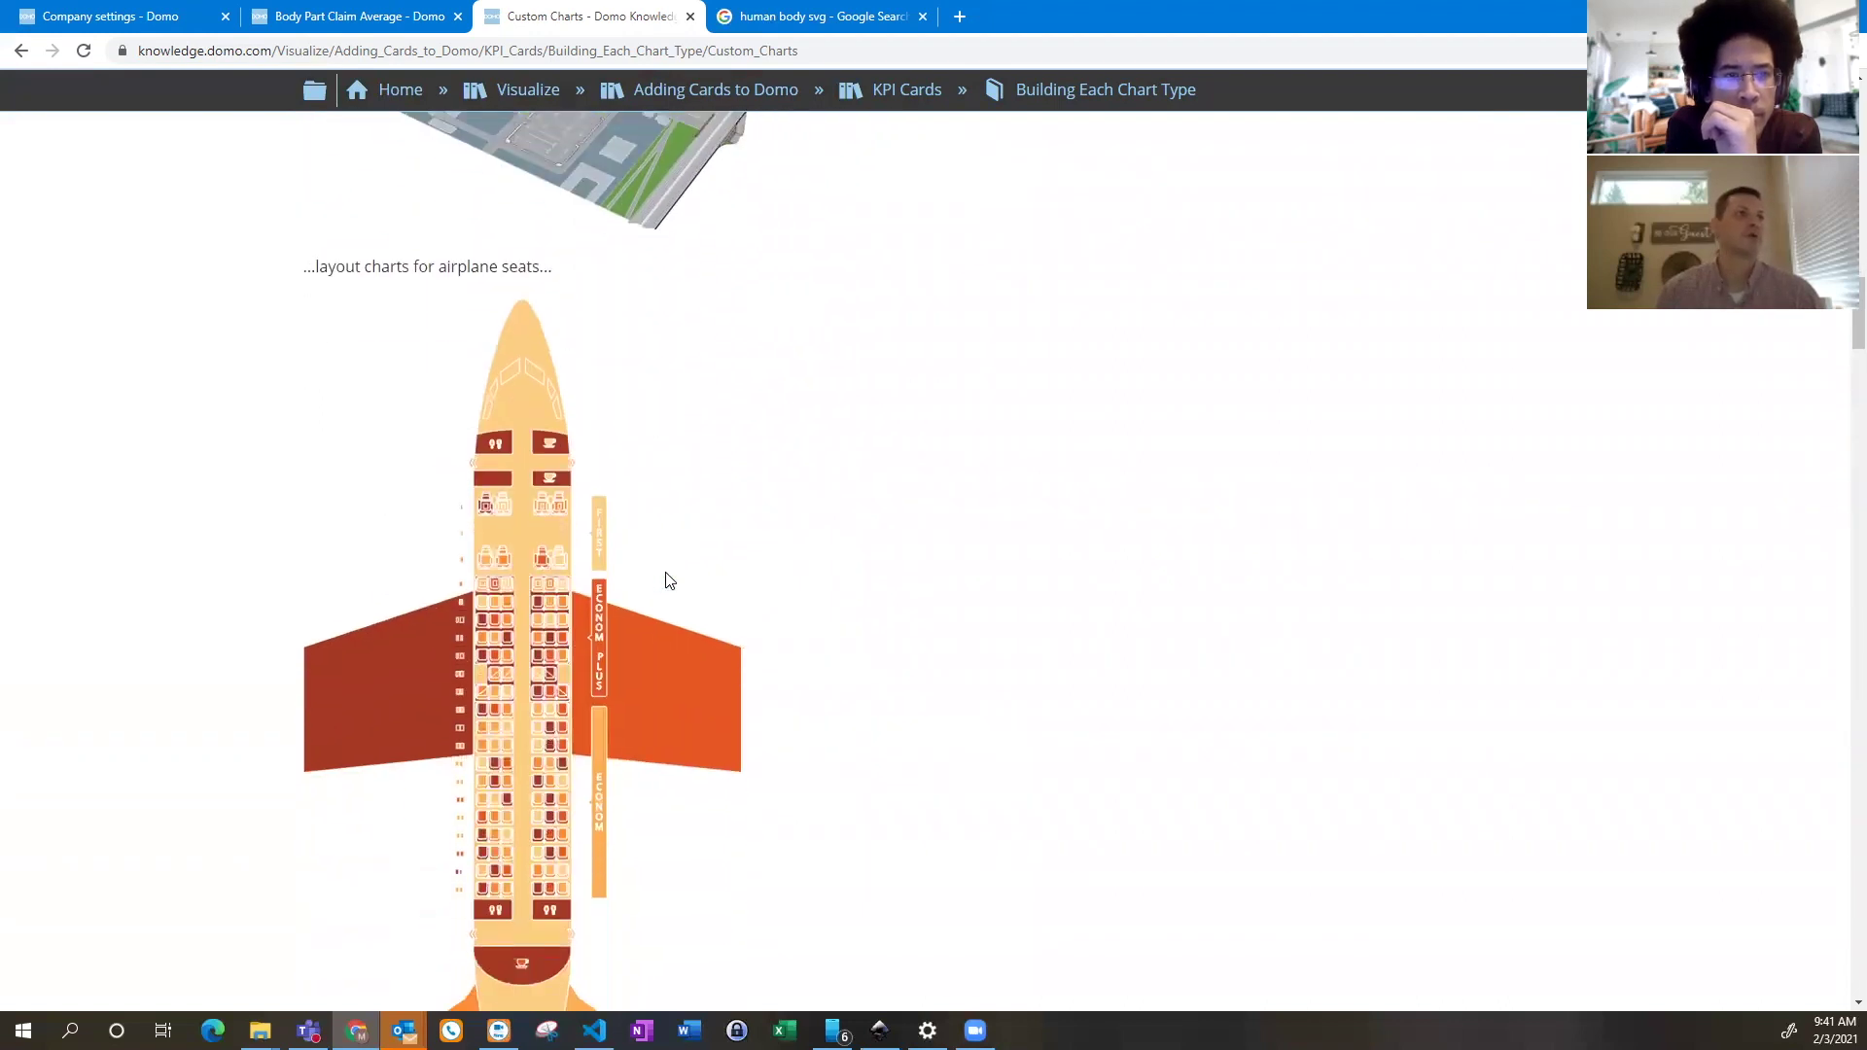
scroll(745, 567, "down", 1)
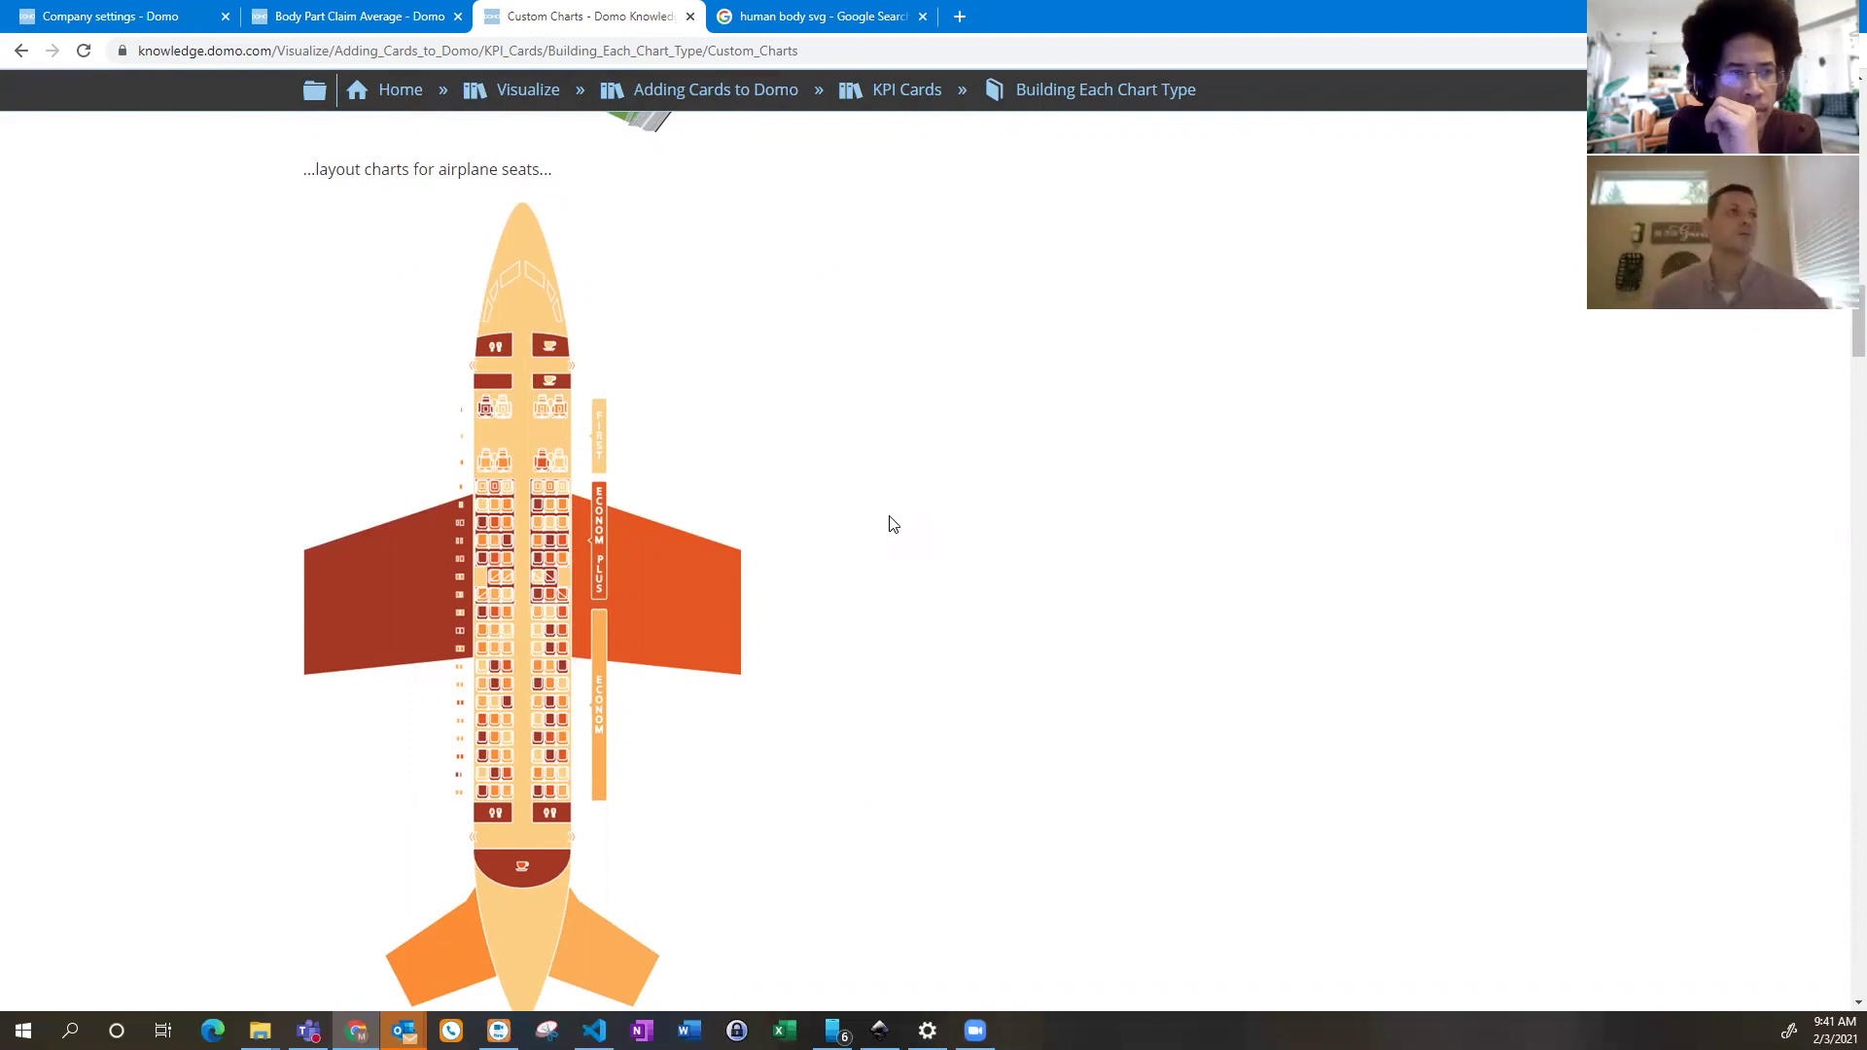
scroll(889, 522, "down", 1)
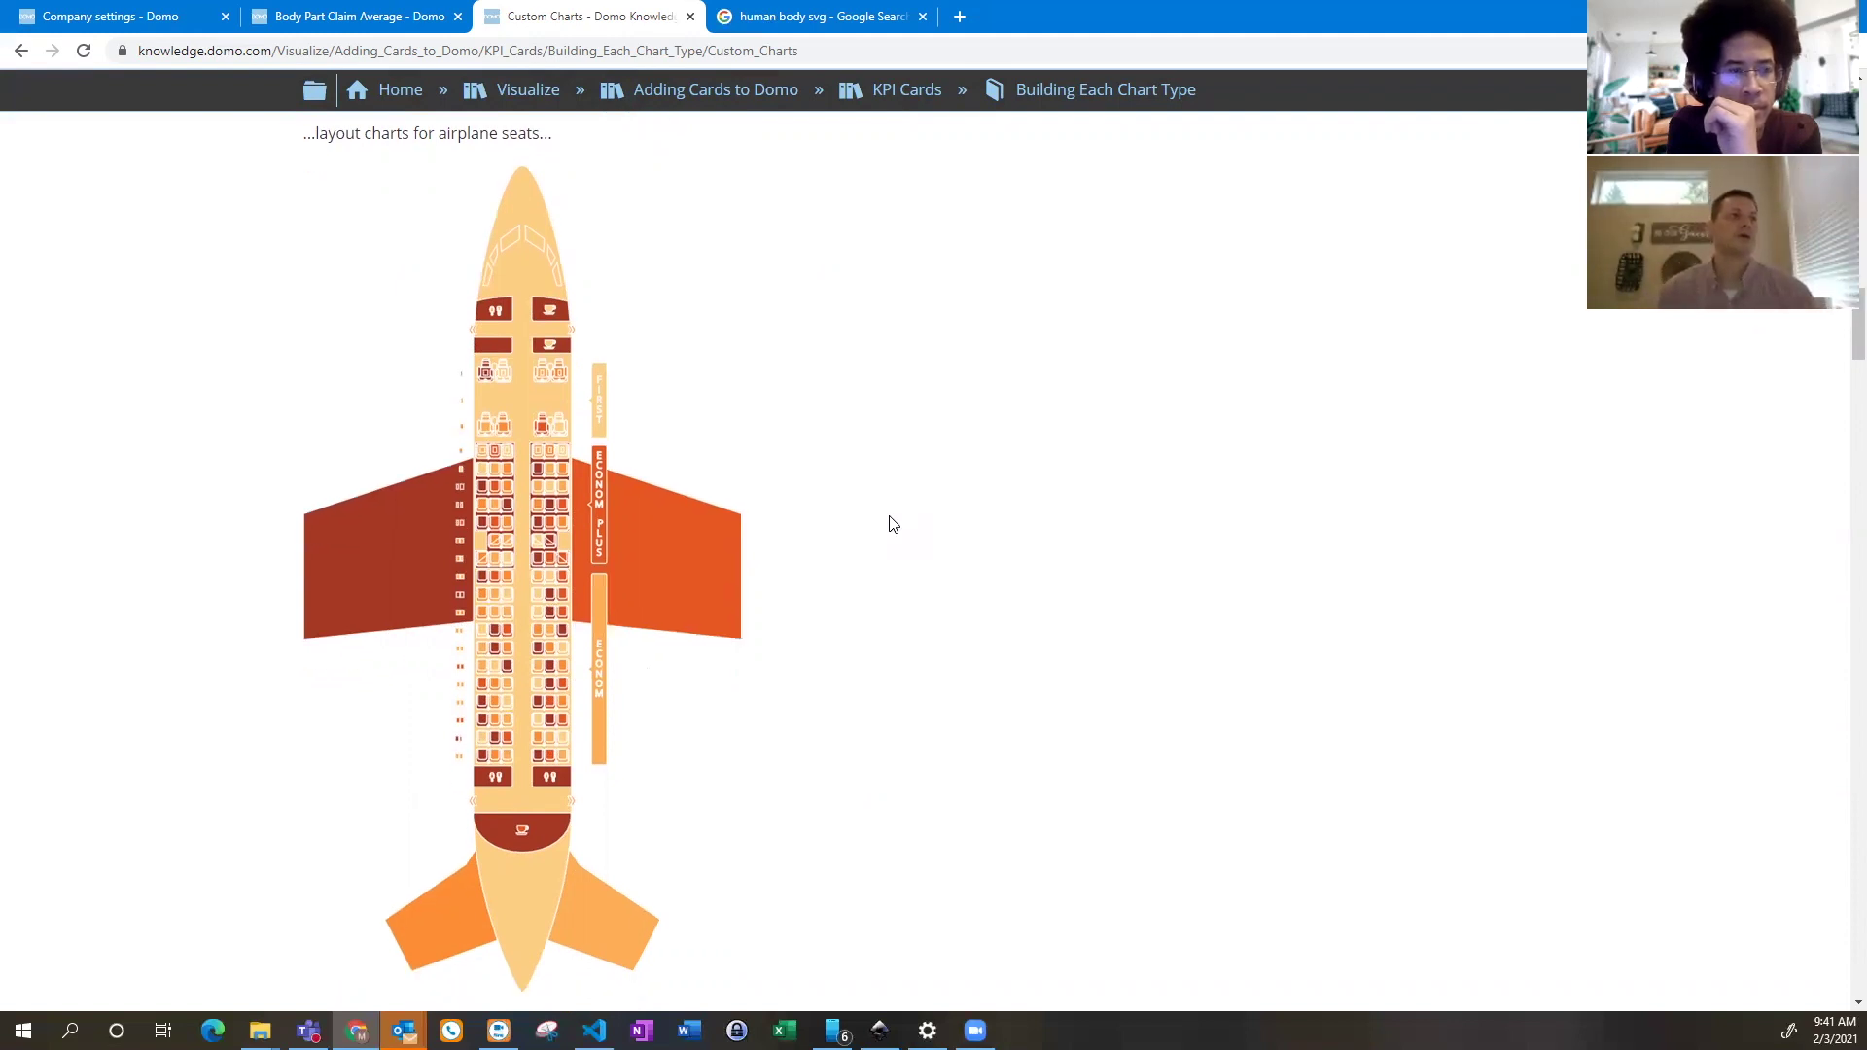
scroll(889, 522, "down", 6)
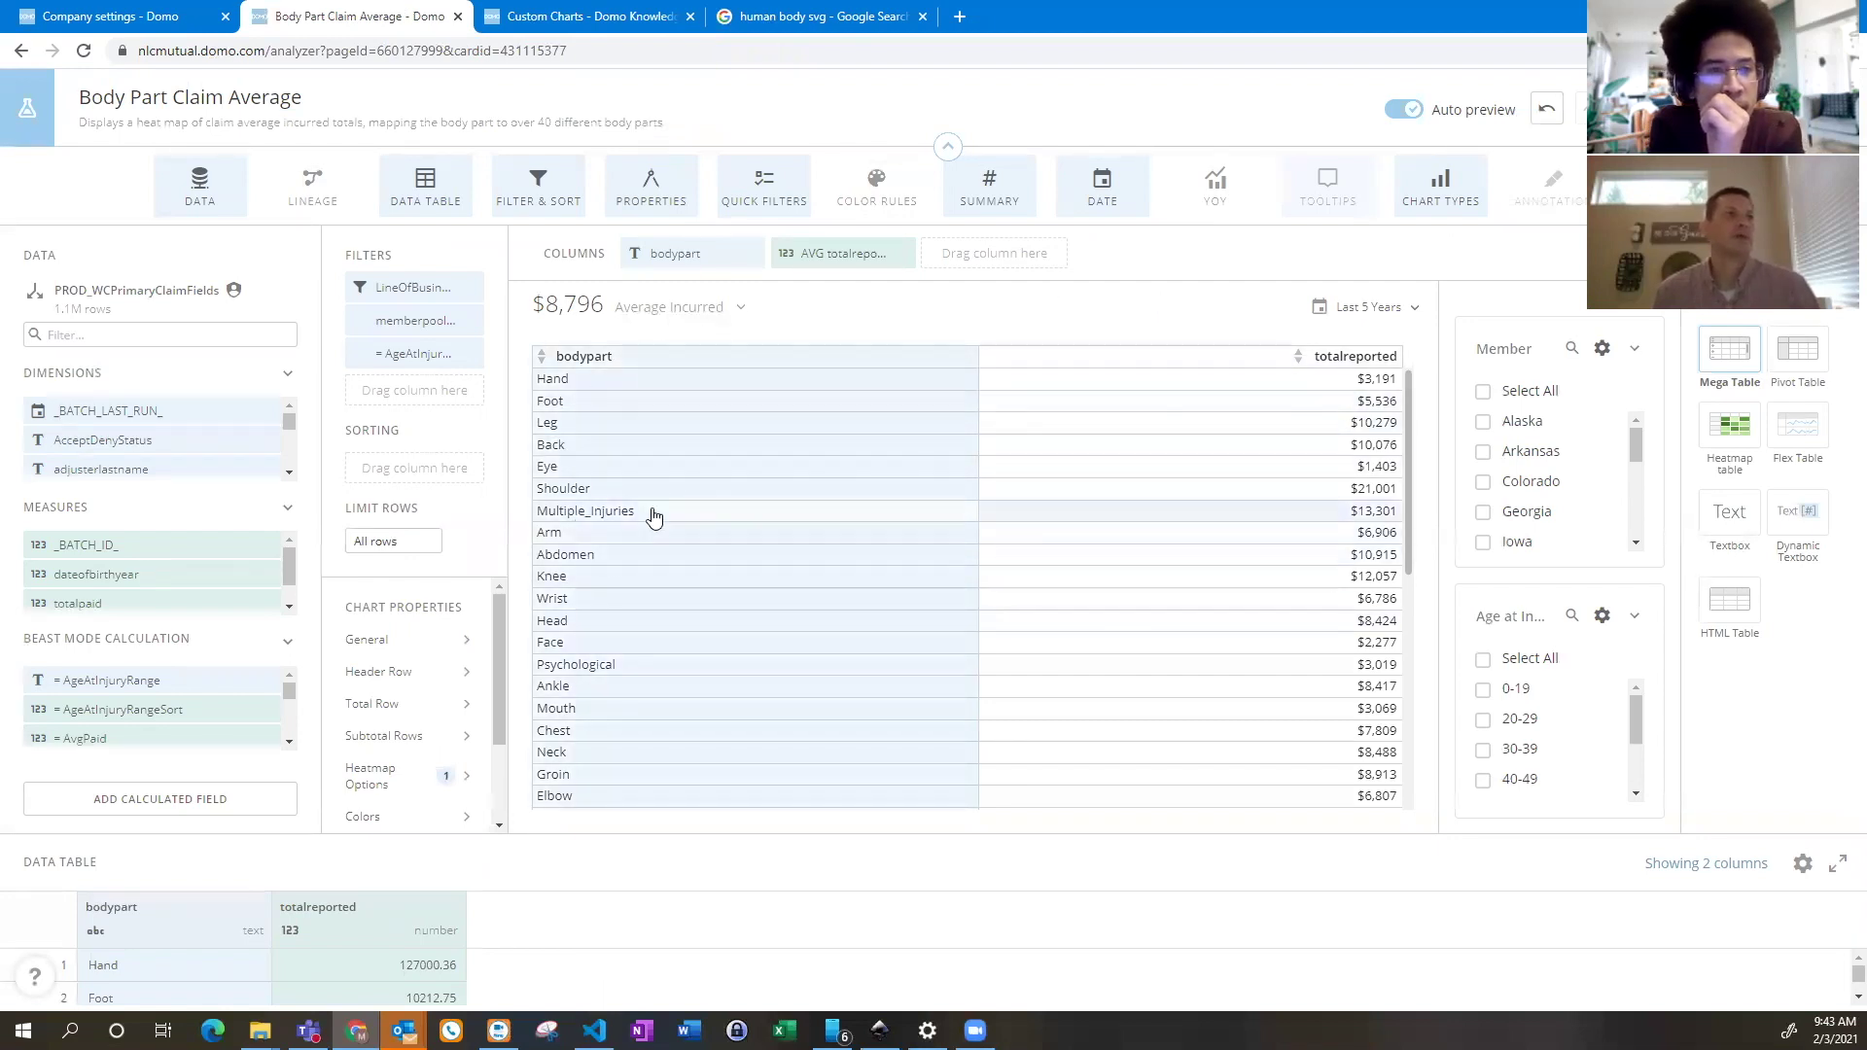
Switch the card to the Human Body 2 Person custom chart, then bring up its SVG in Inkscape
left_click(1756, 318)
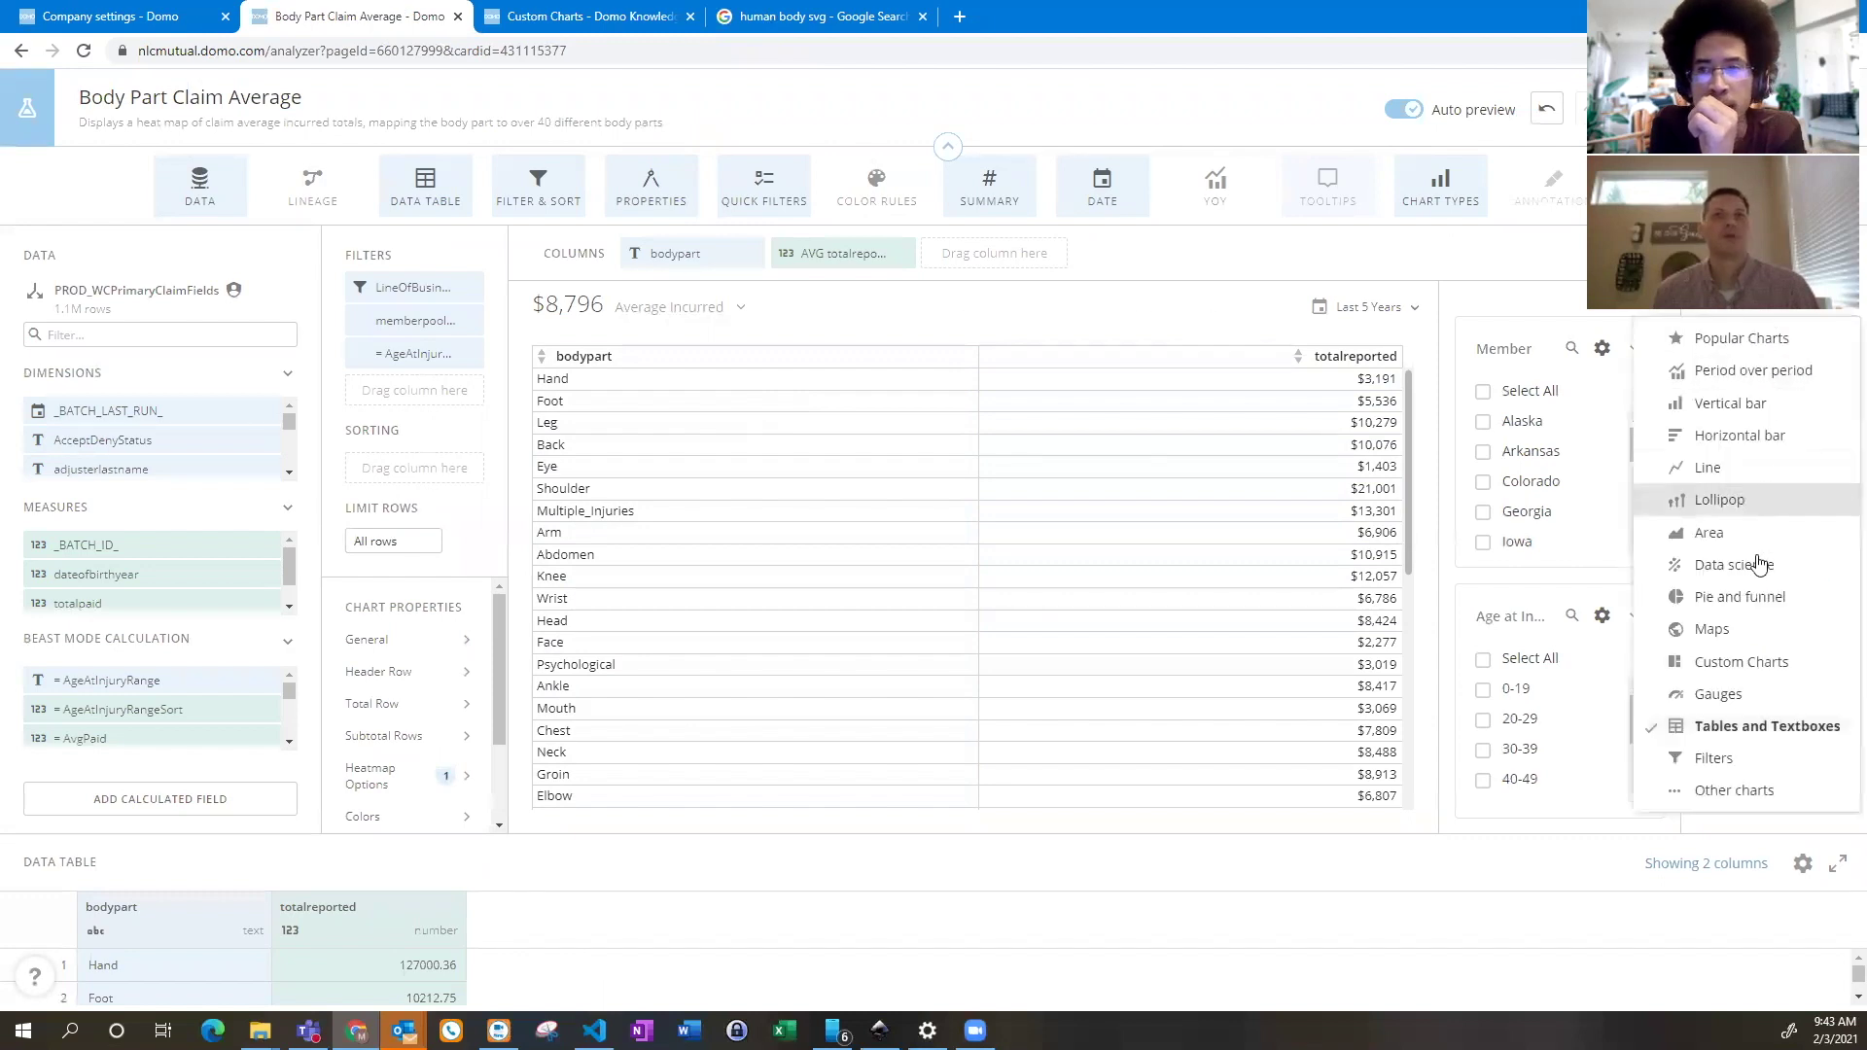
left_click(1747, 664)
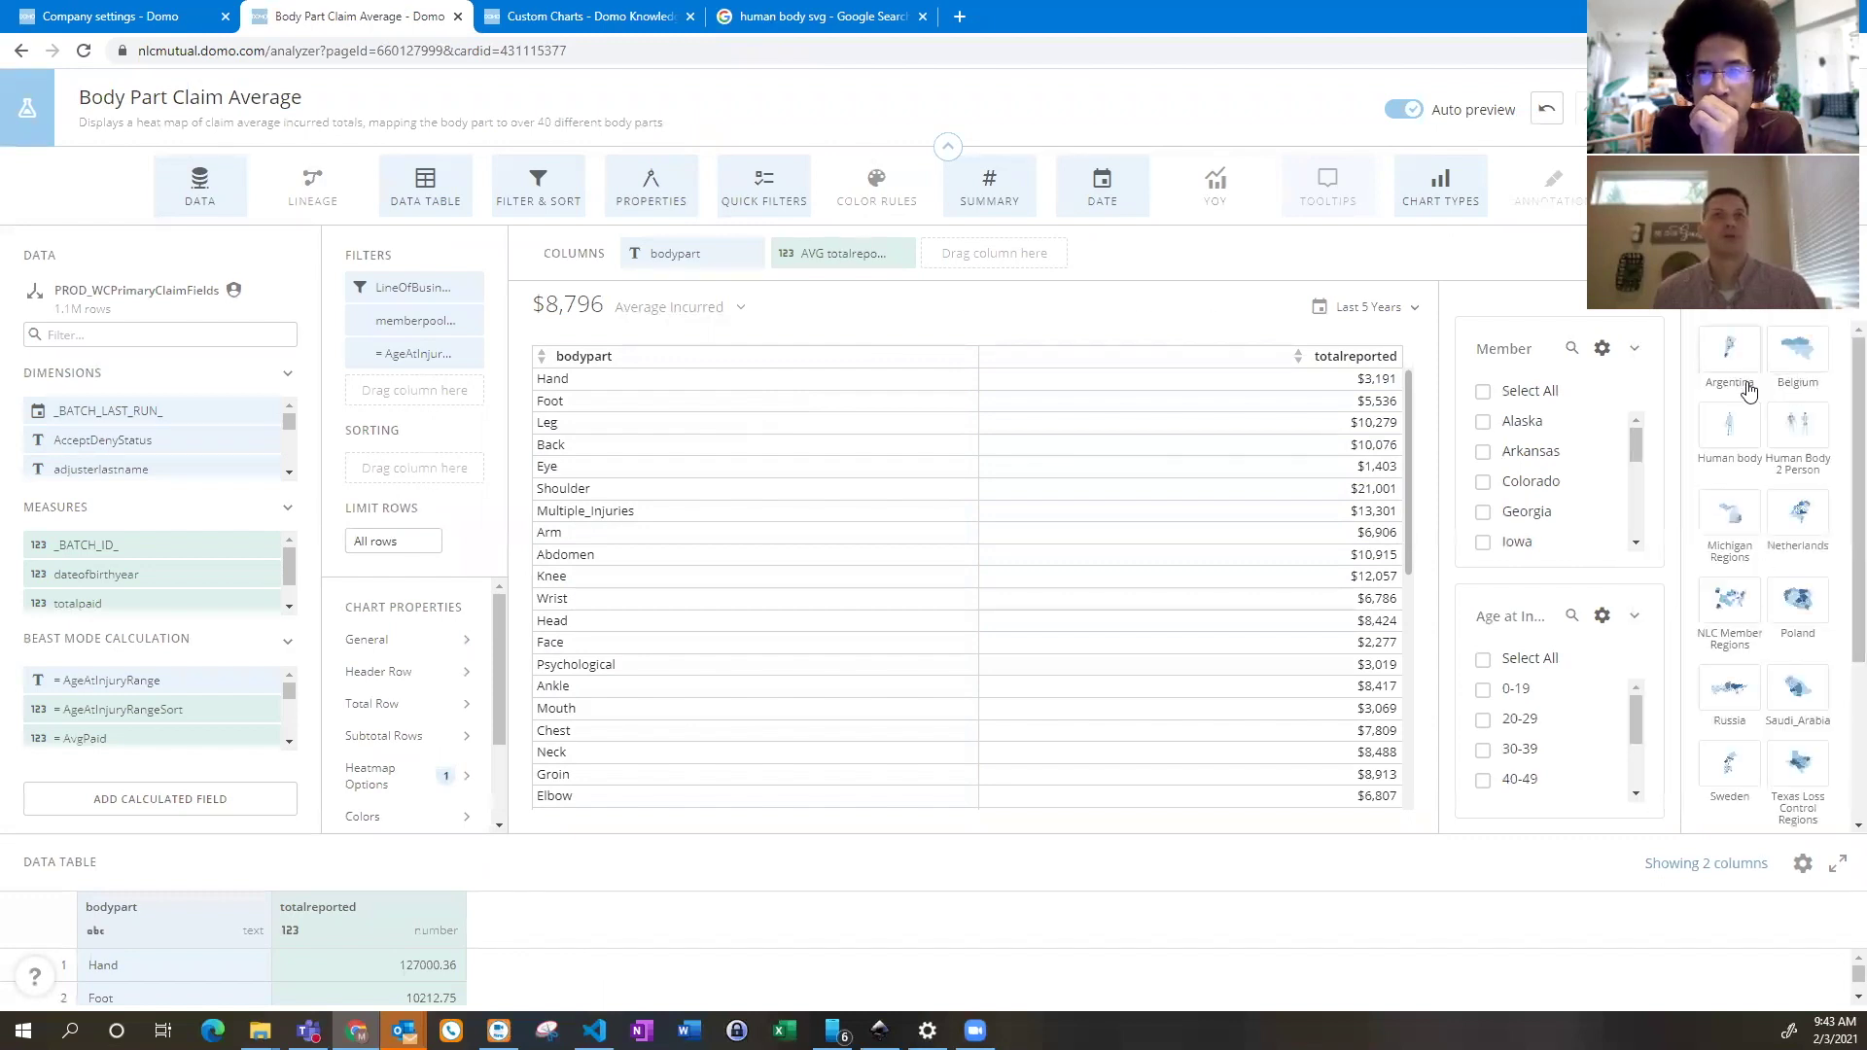
left_click(1799, 428)
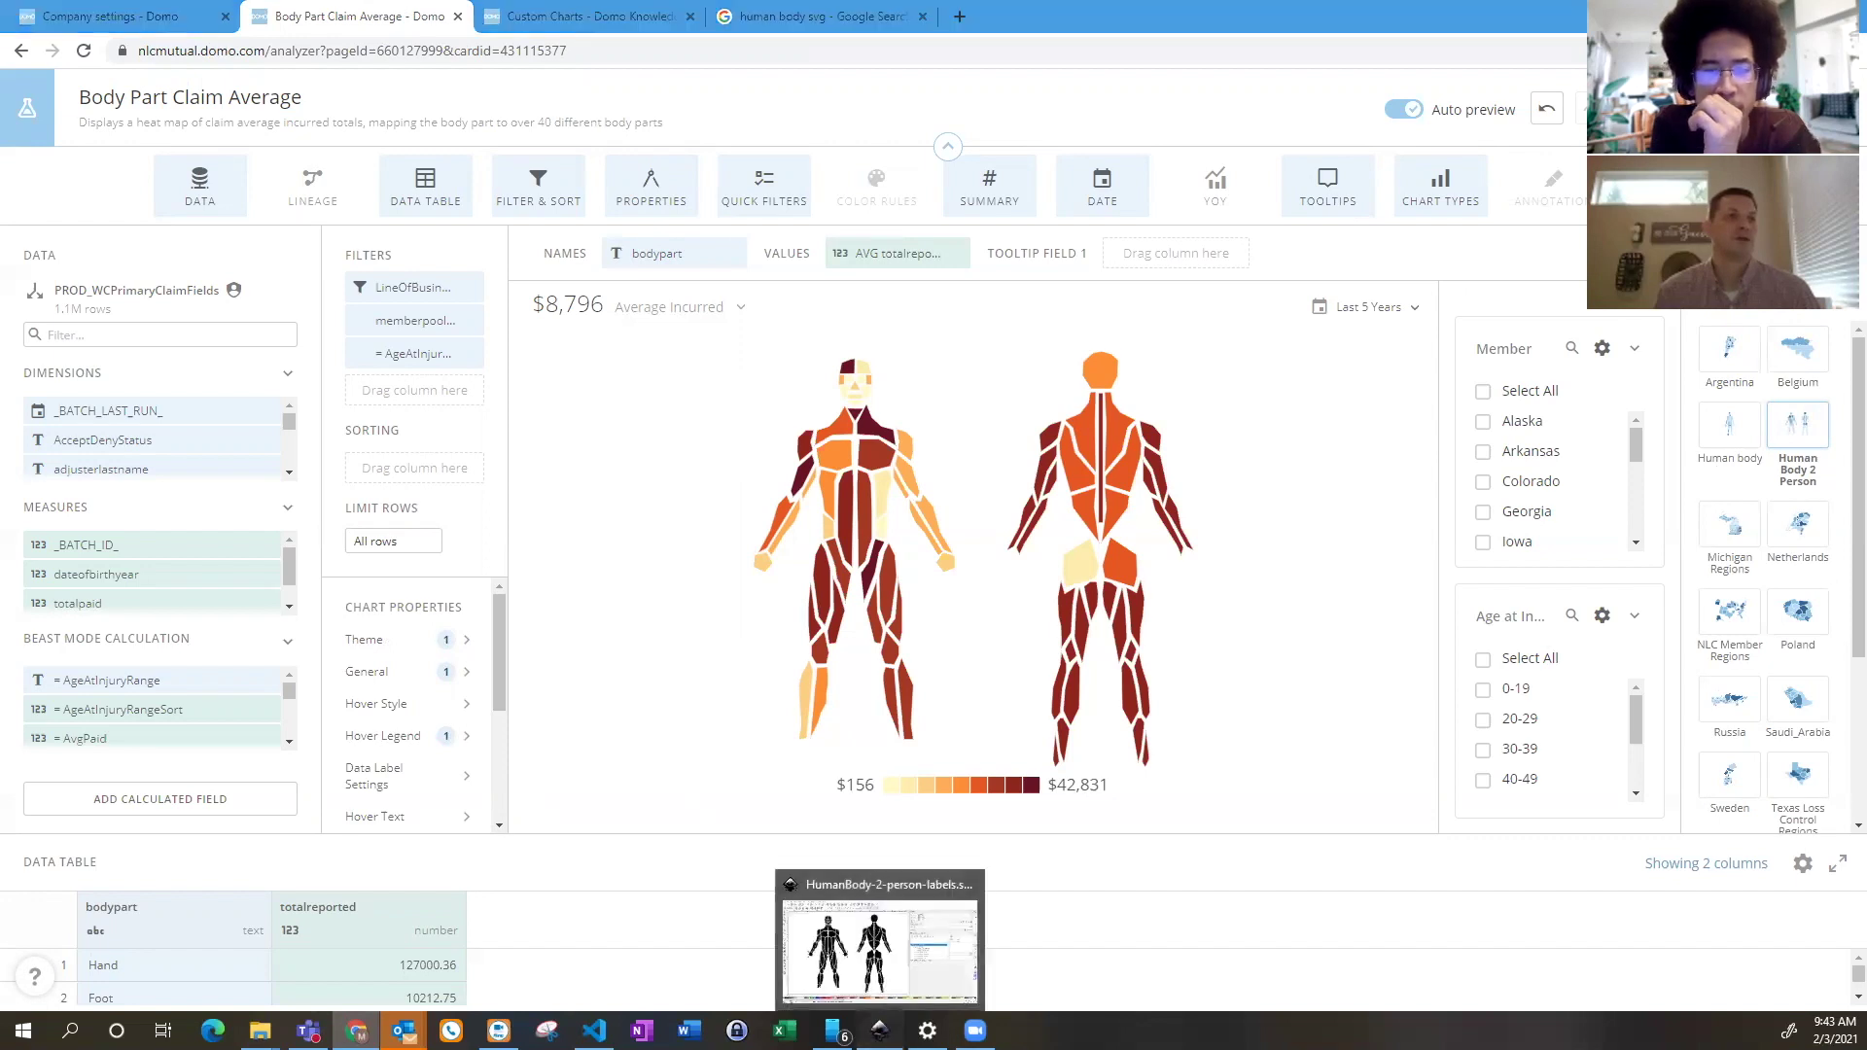
left_click(880, 1030)
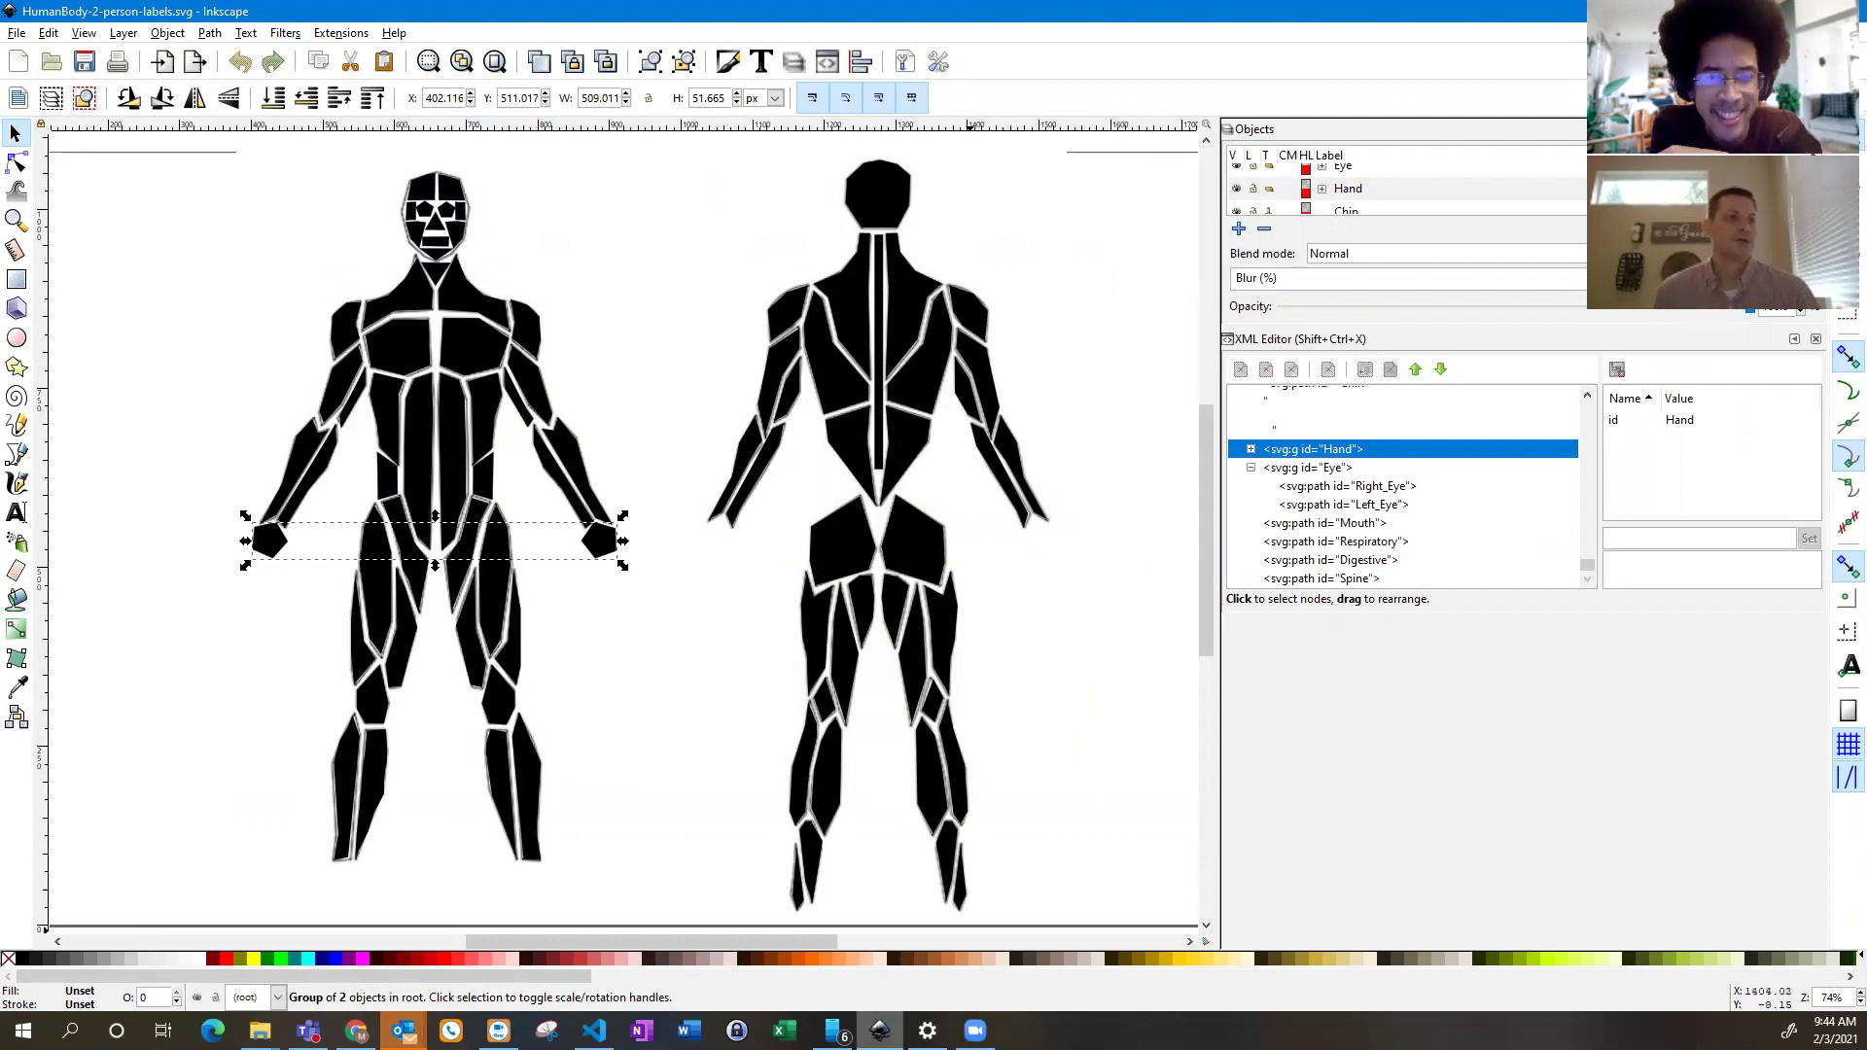
Switch to the Google Images preview of the segmented front-and-back body figure
left_click(355, 1030)
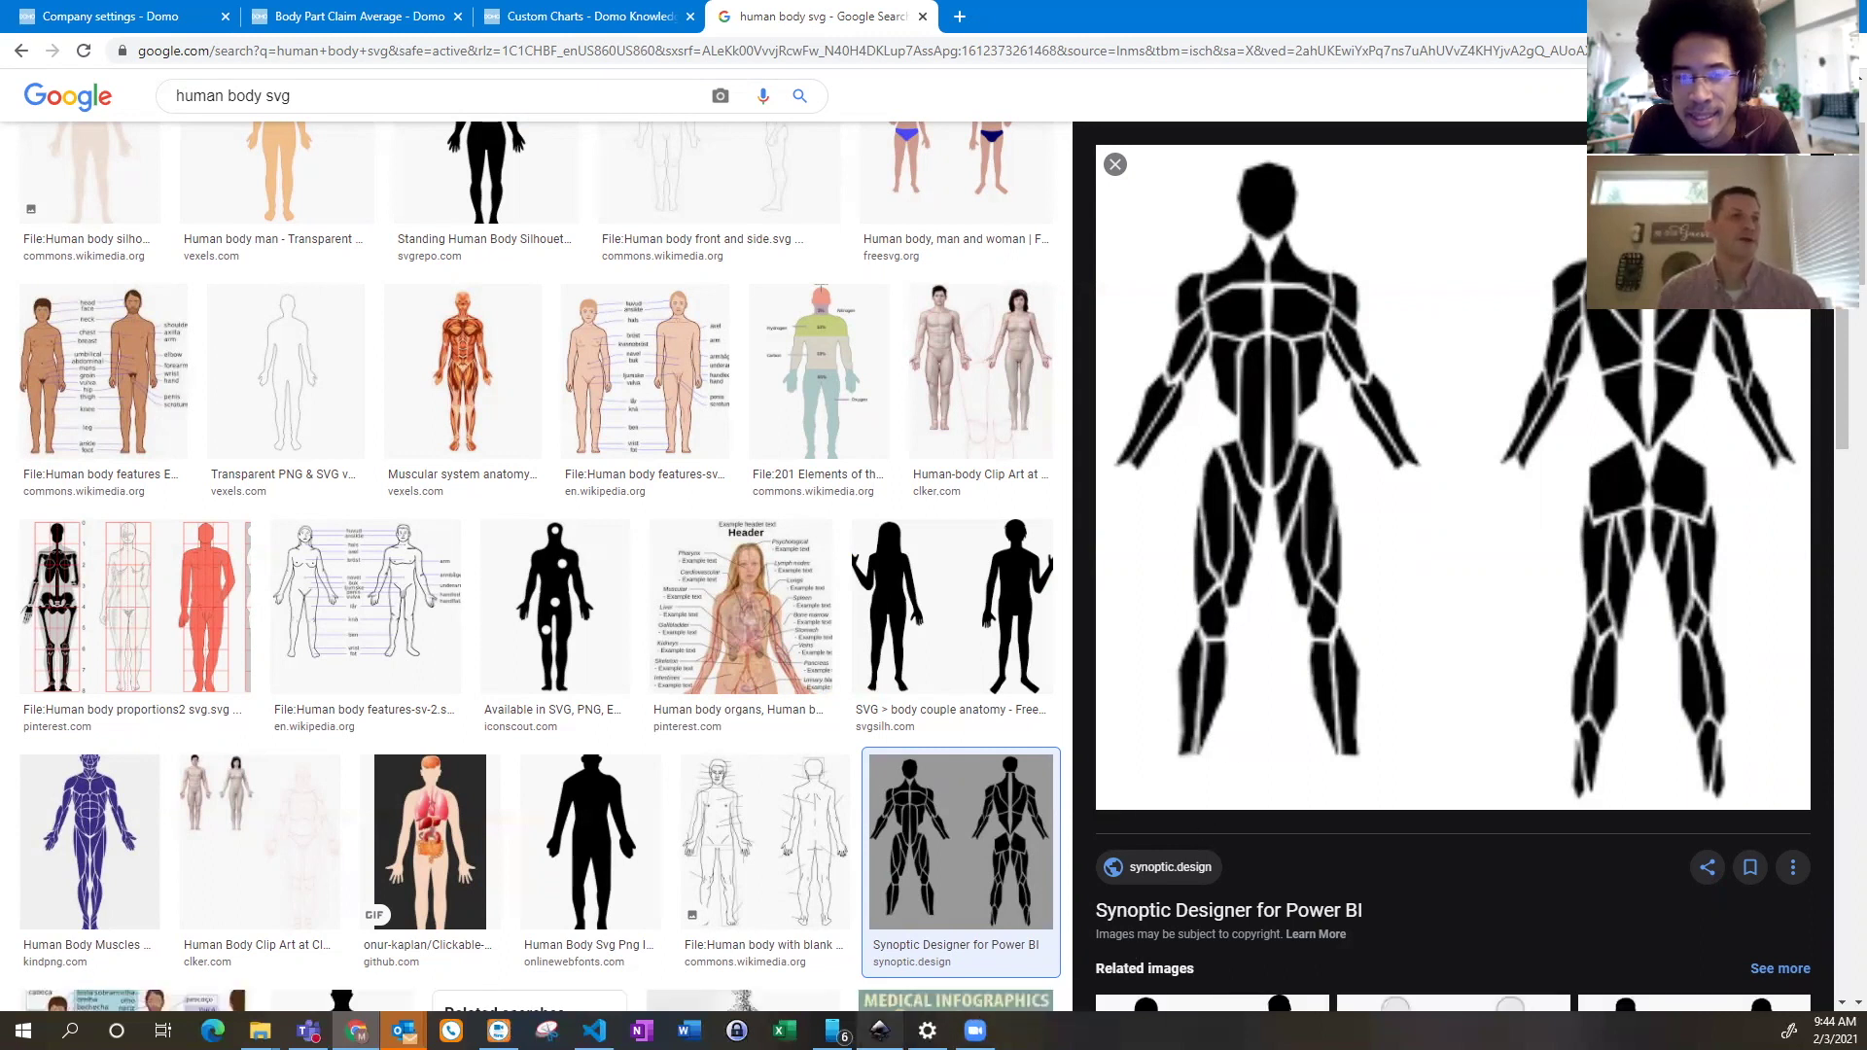
Return to the two-person body drawing in Inkscape
mouse_move(879, 1031)
left_click(880, 948)
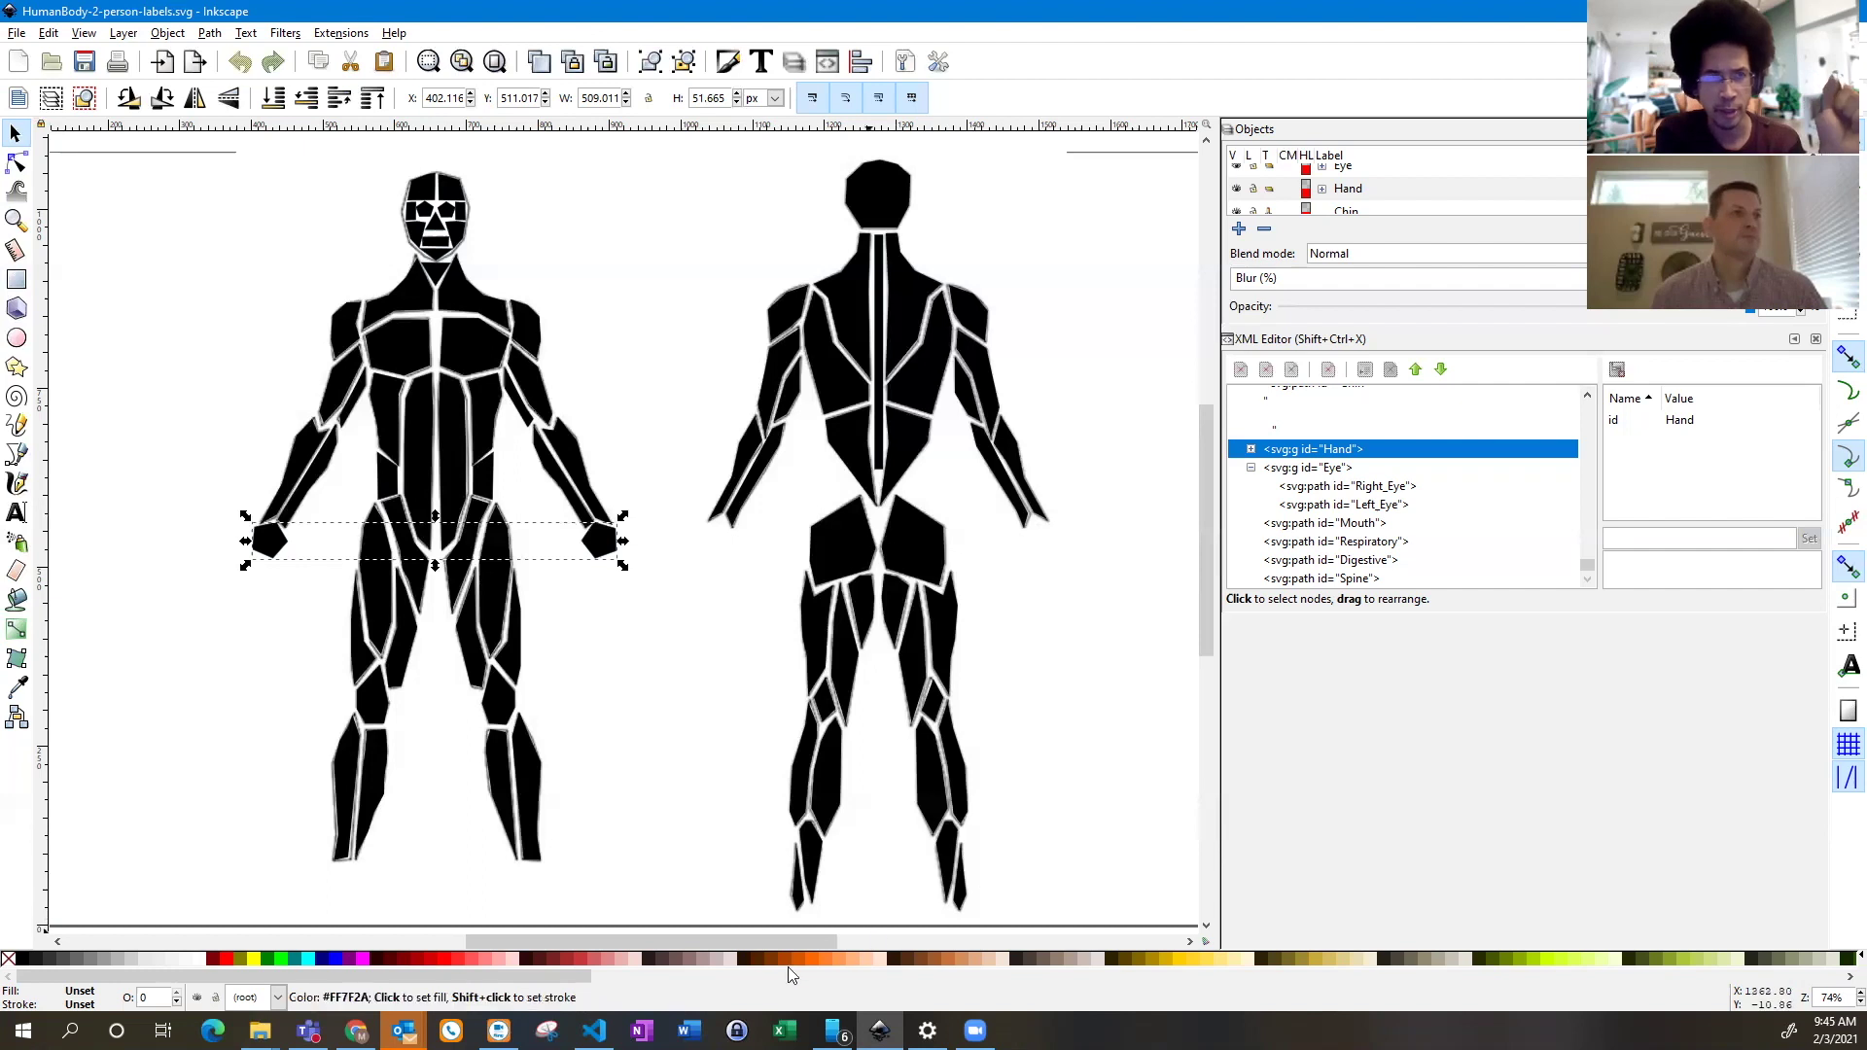
Bring up the HumanBody-2-person-labels.svg source in Visual Studio Code
left_click(593, 1031)
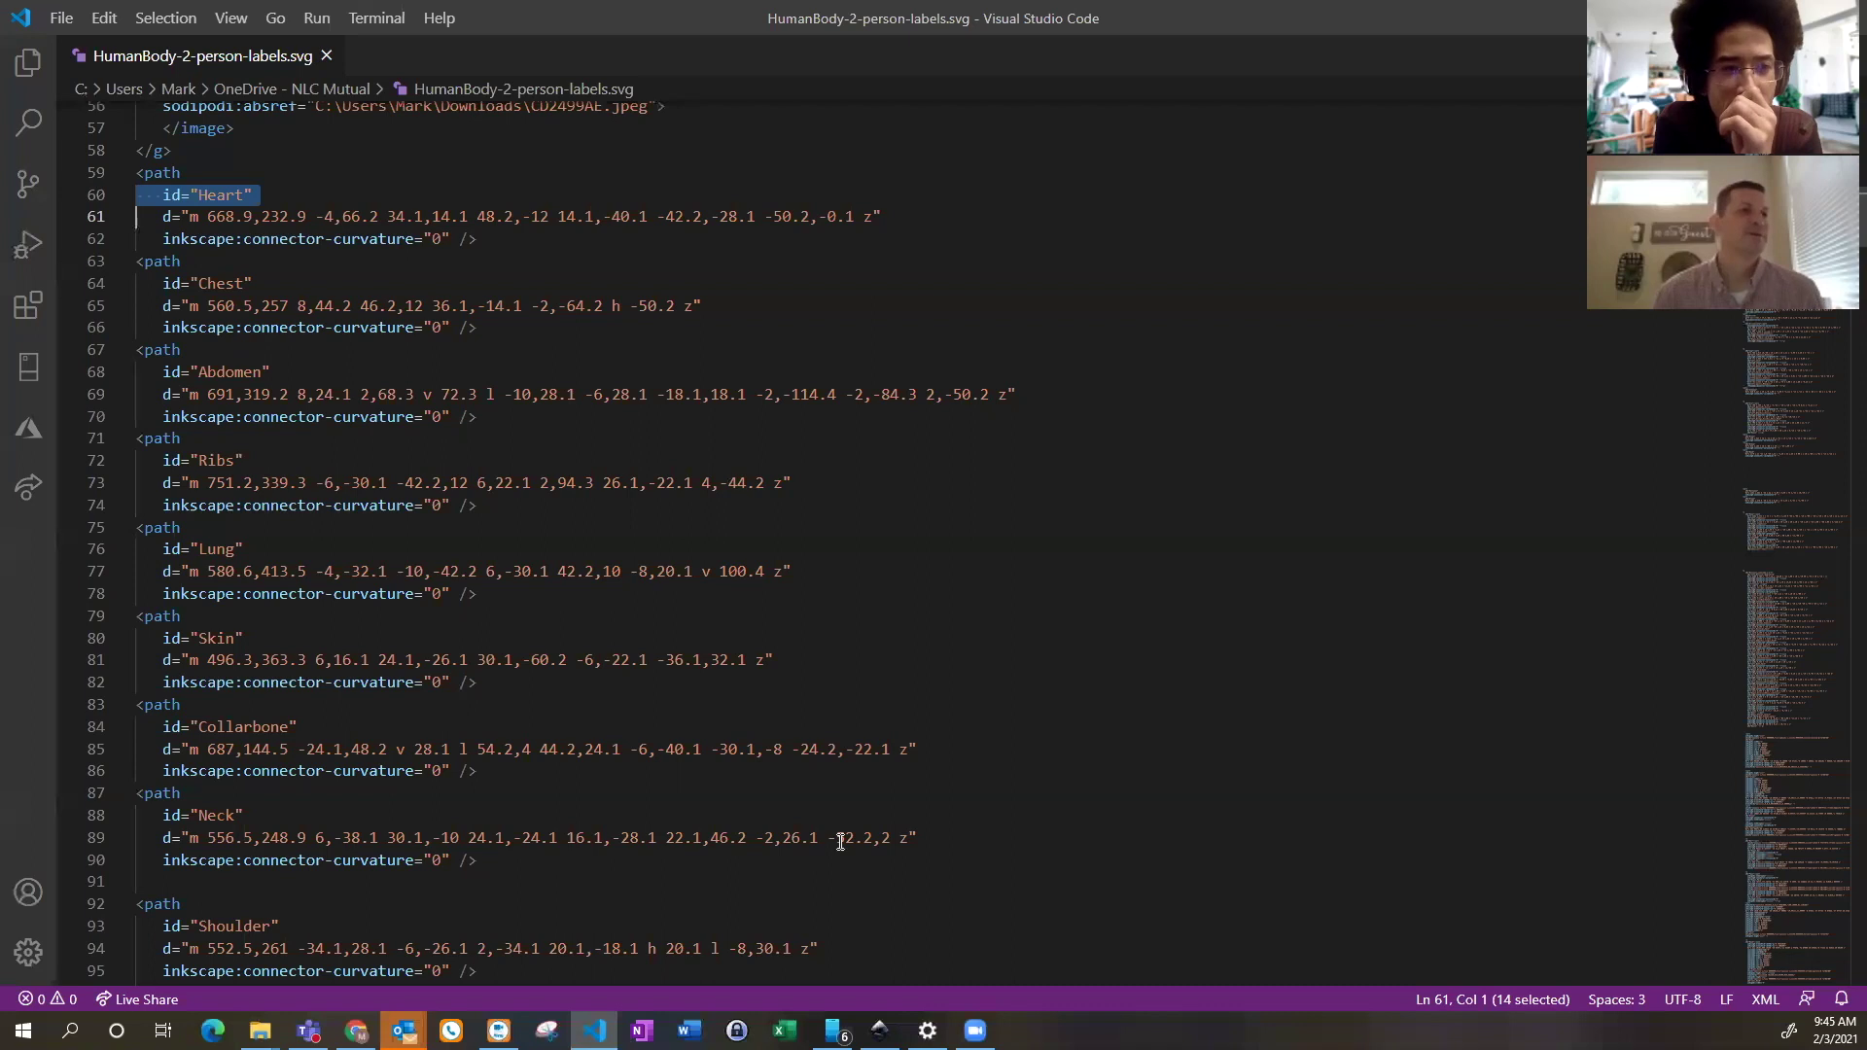
Go back to the body drawing in Inkscape after reviewing the path ids
left_click(880, 1030)
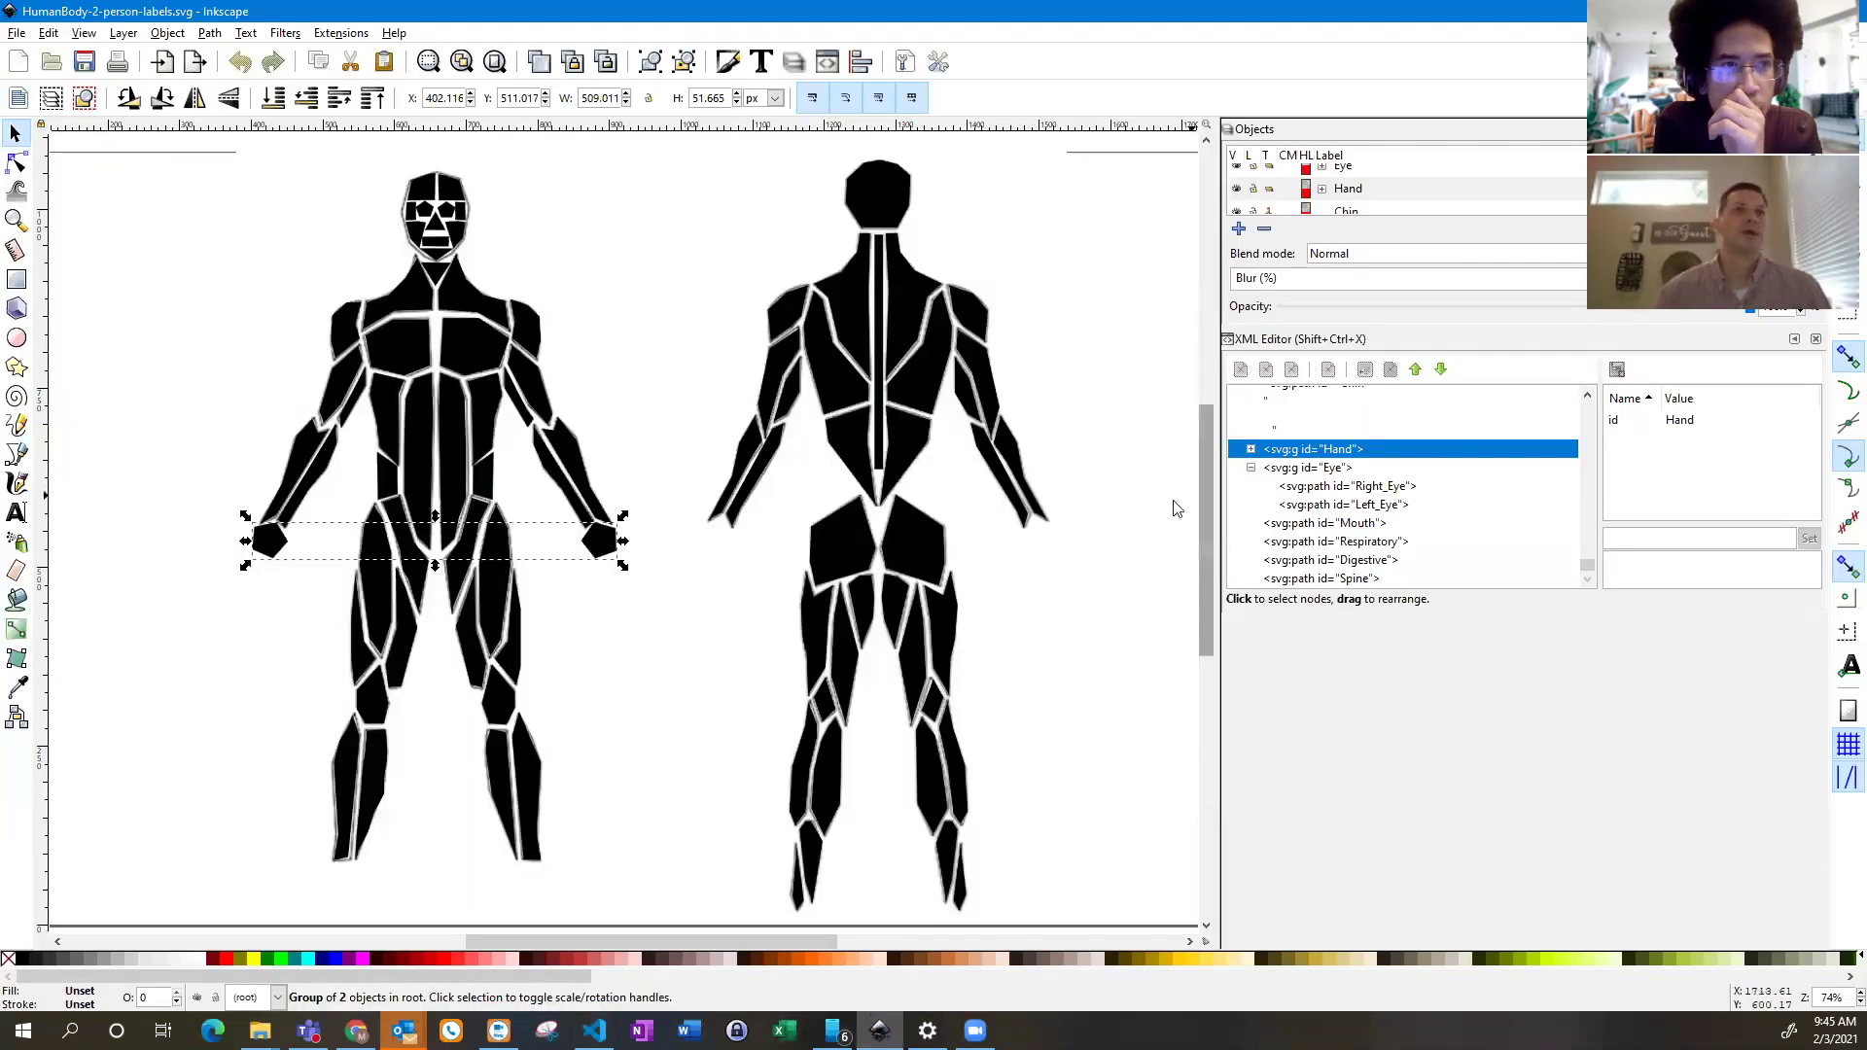
scroll(1274, 476, "up", 2)
scroll(1286, 466, "down", 2)
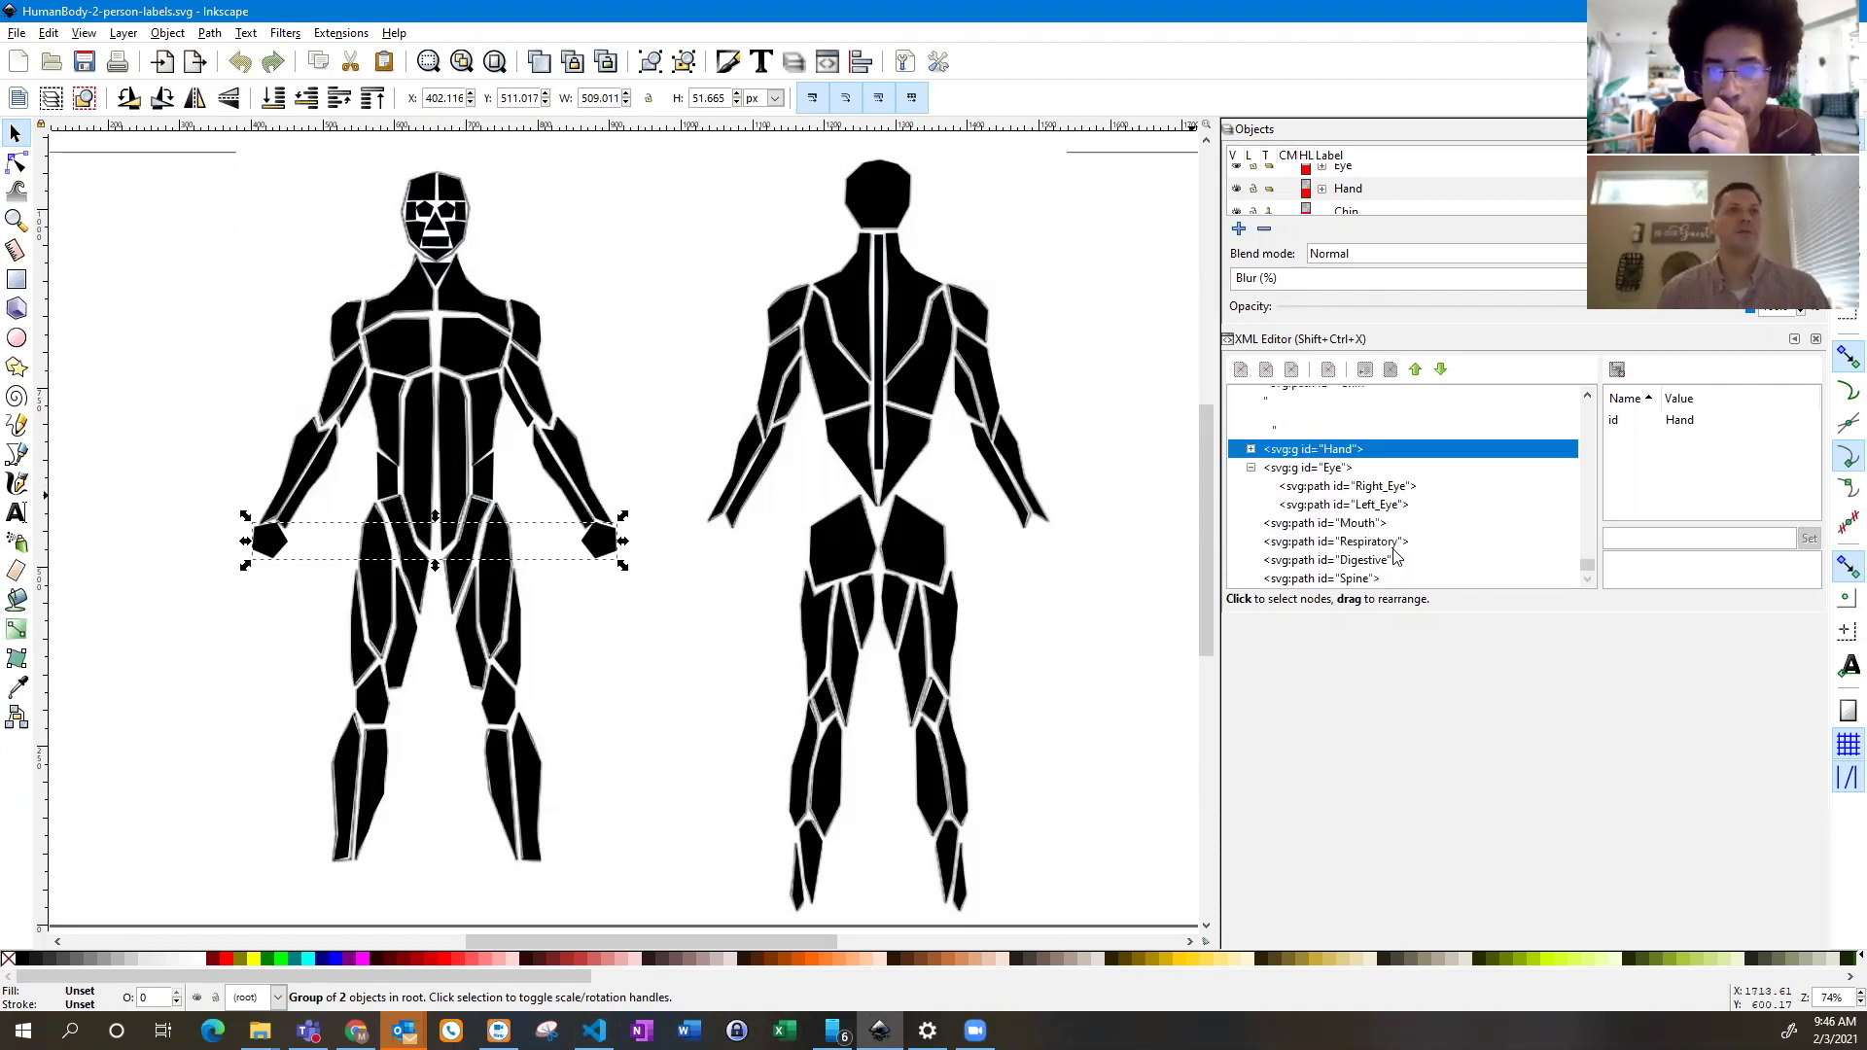
scroll(1261, 509, "up", 1)
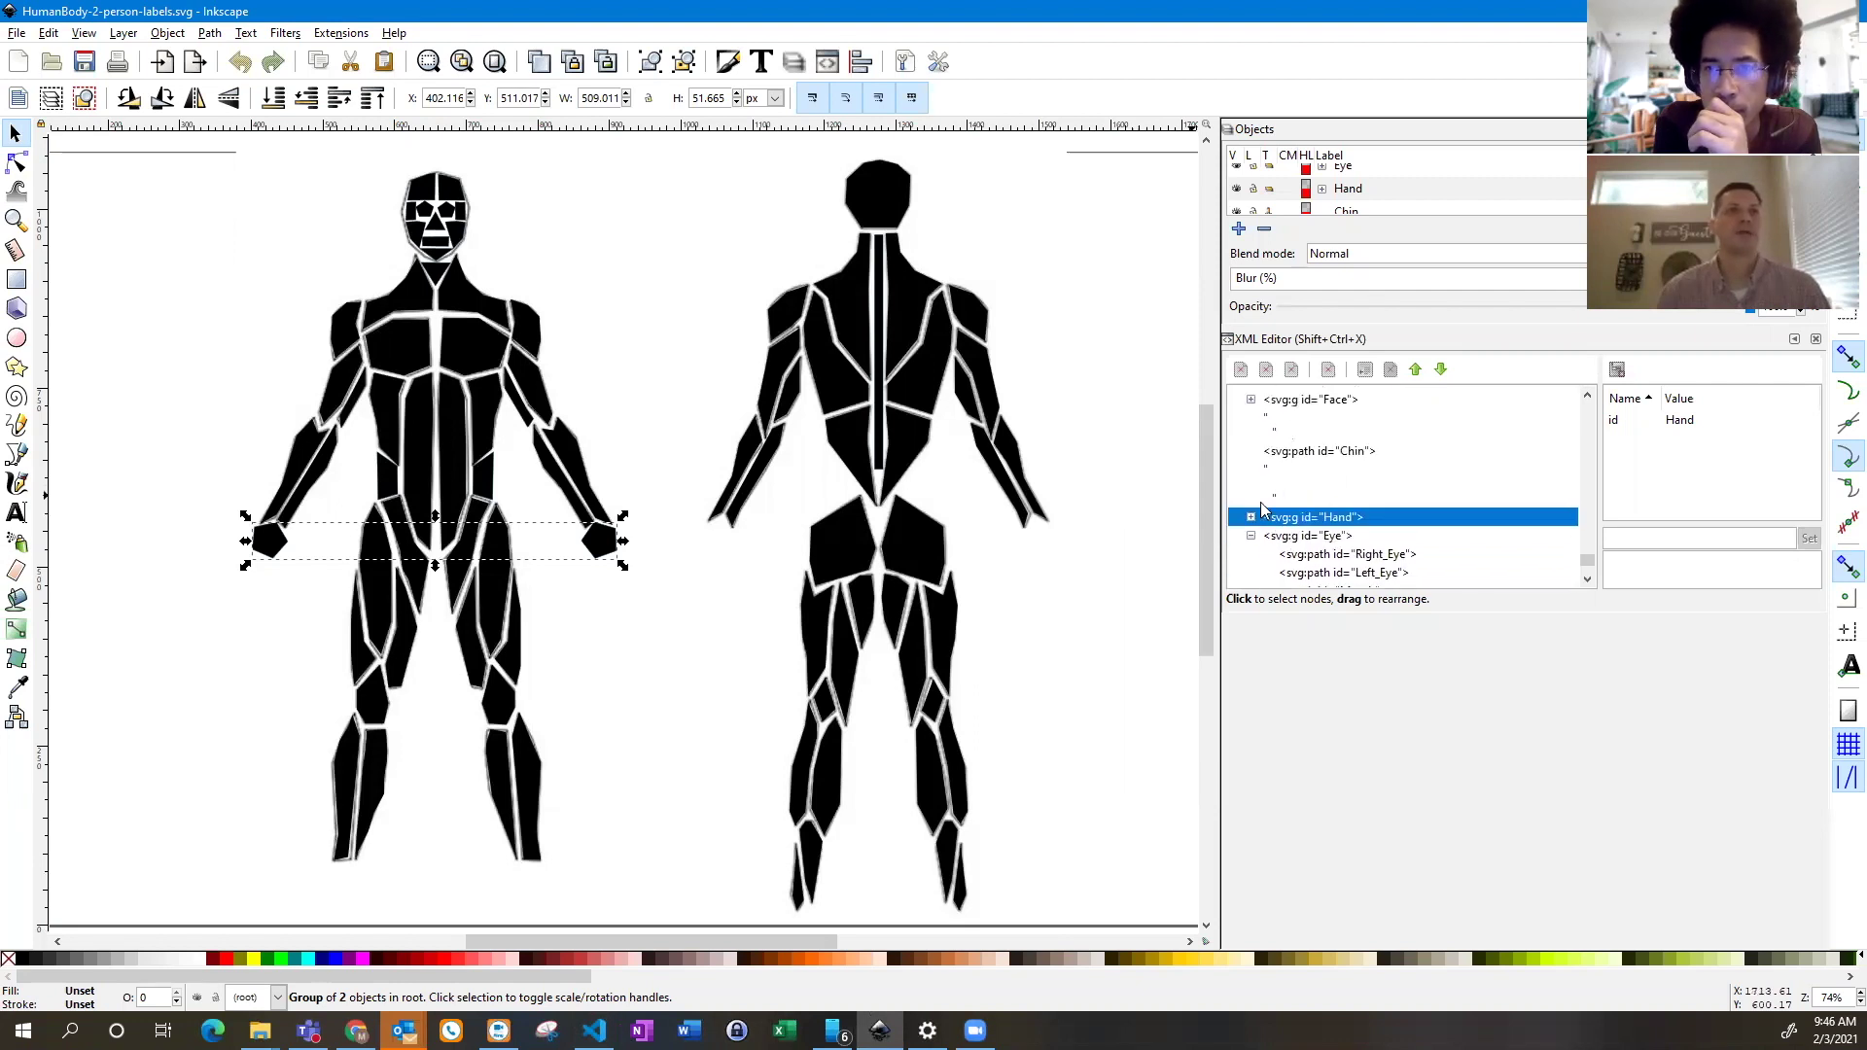
scroll(1261, 508, "up", 1)
scroll(1287, 477, "up", 2)
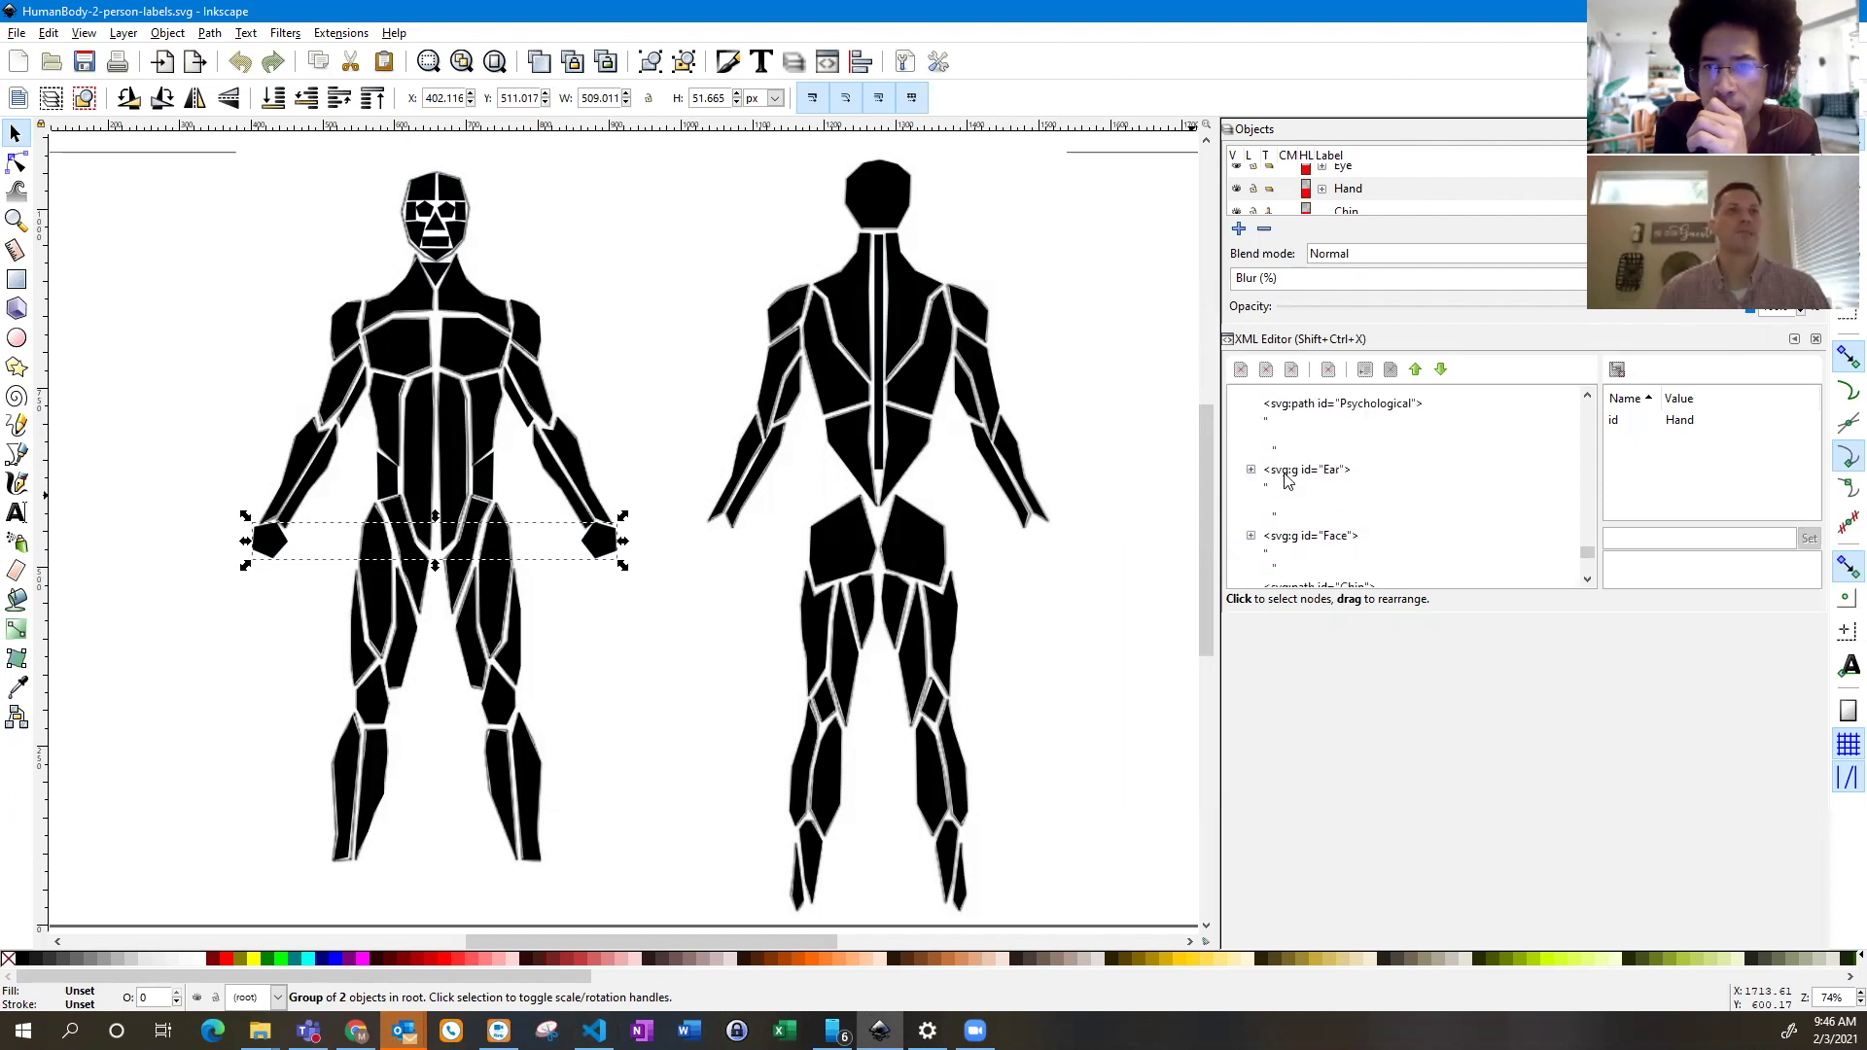
left_click(520, 714)
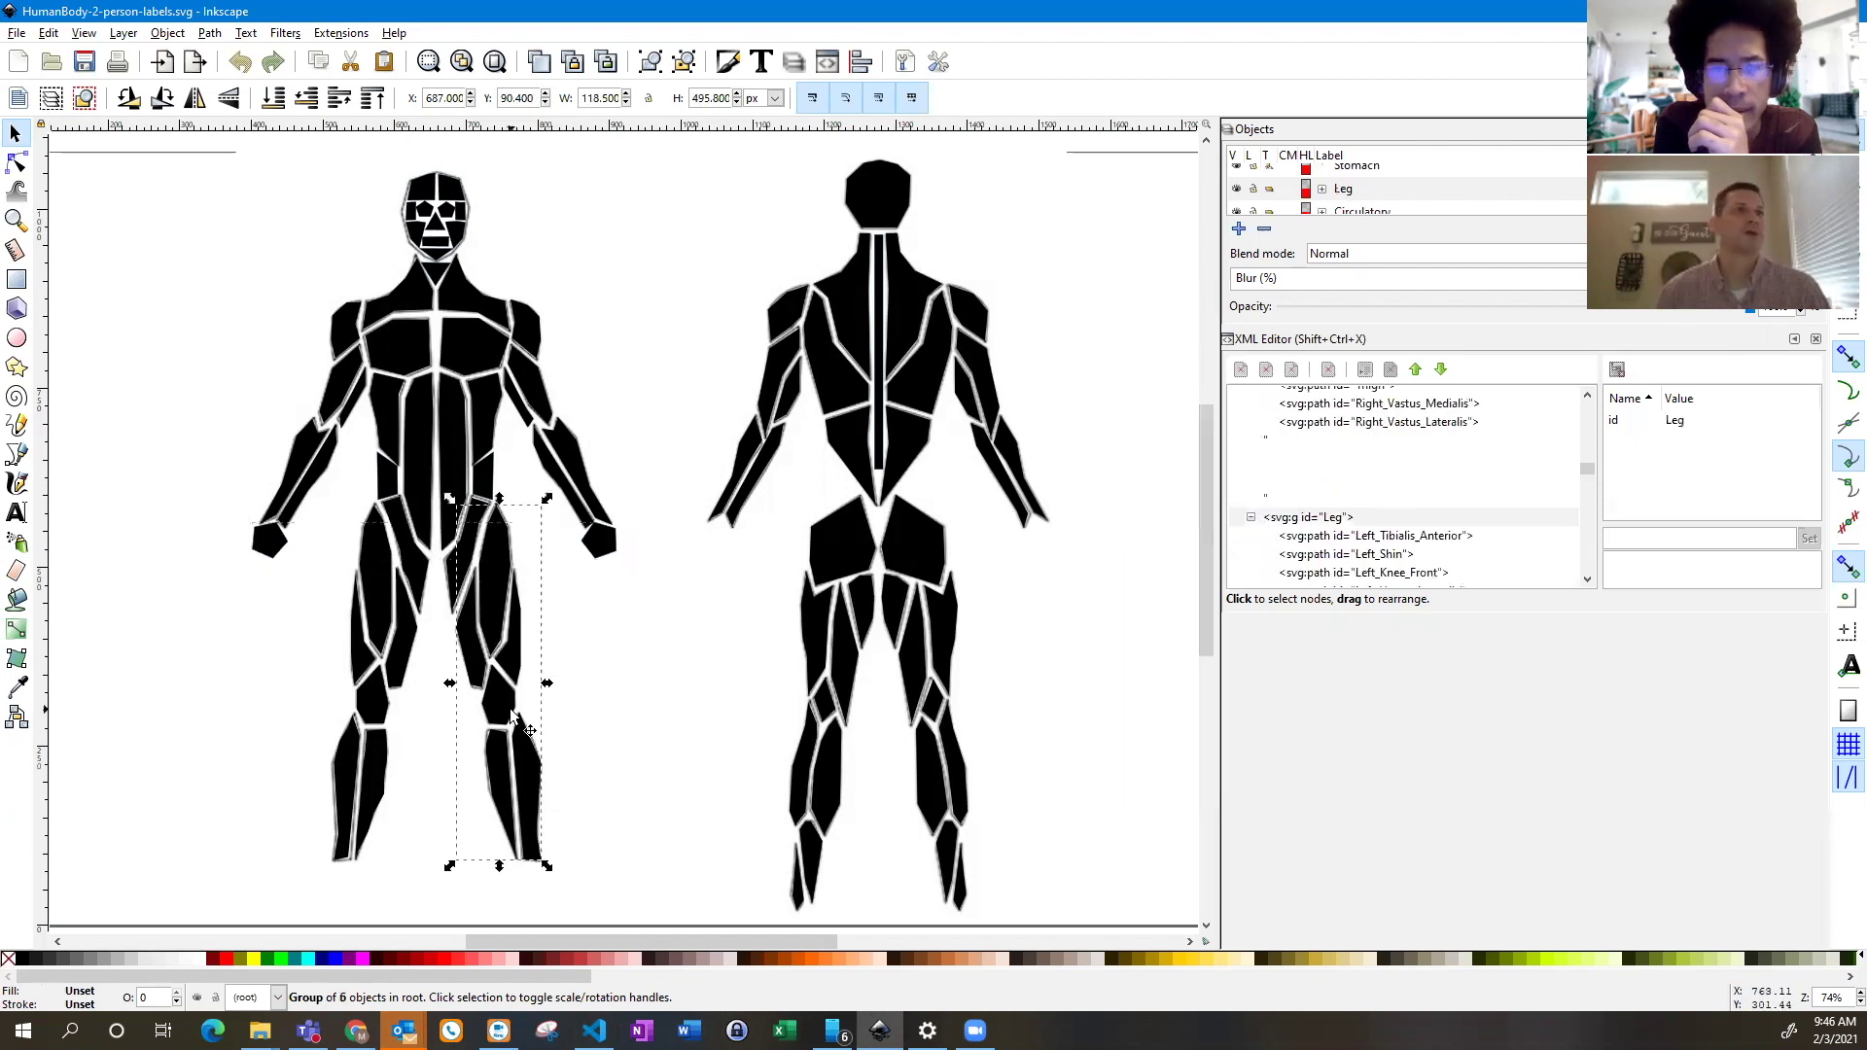
left_click(1358, 540)
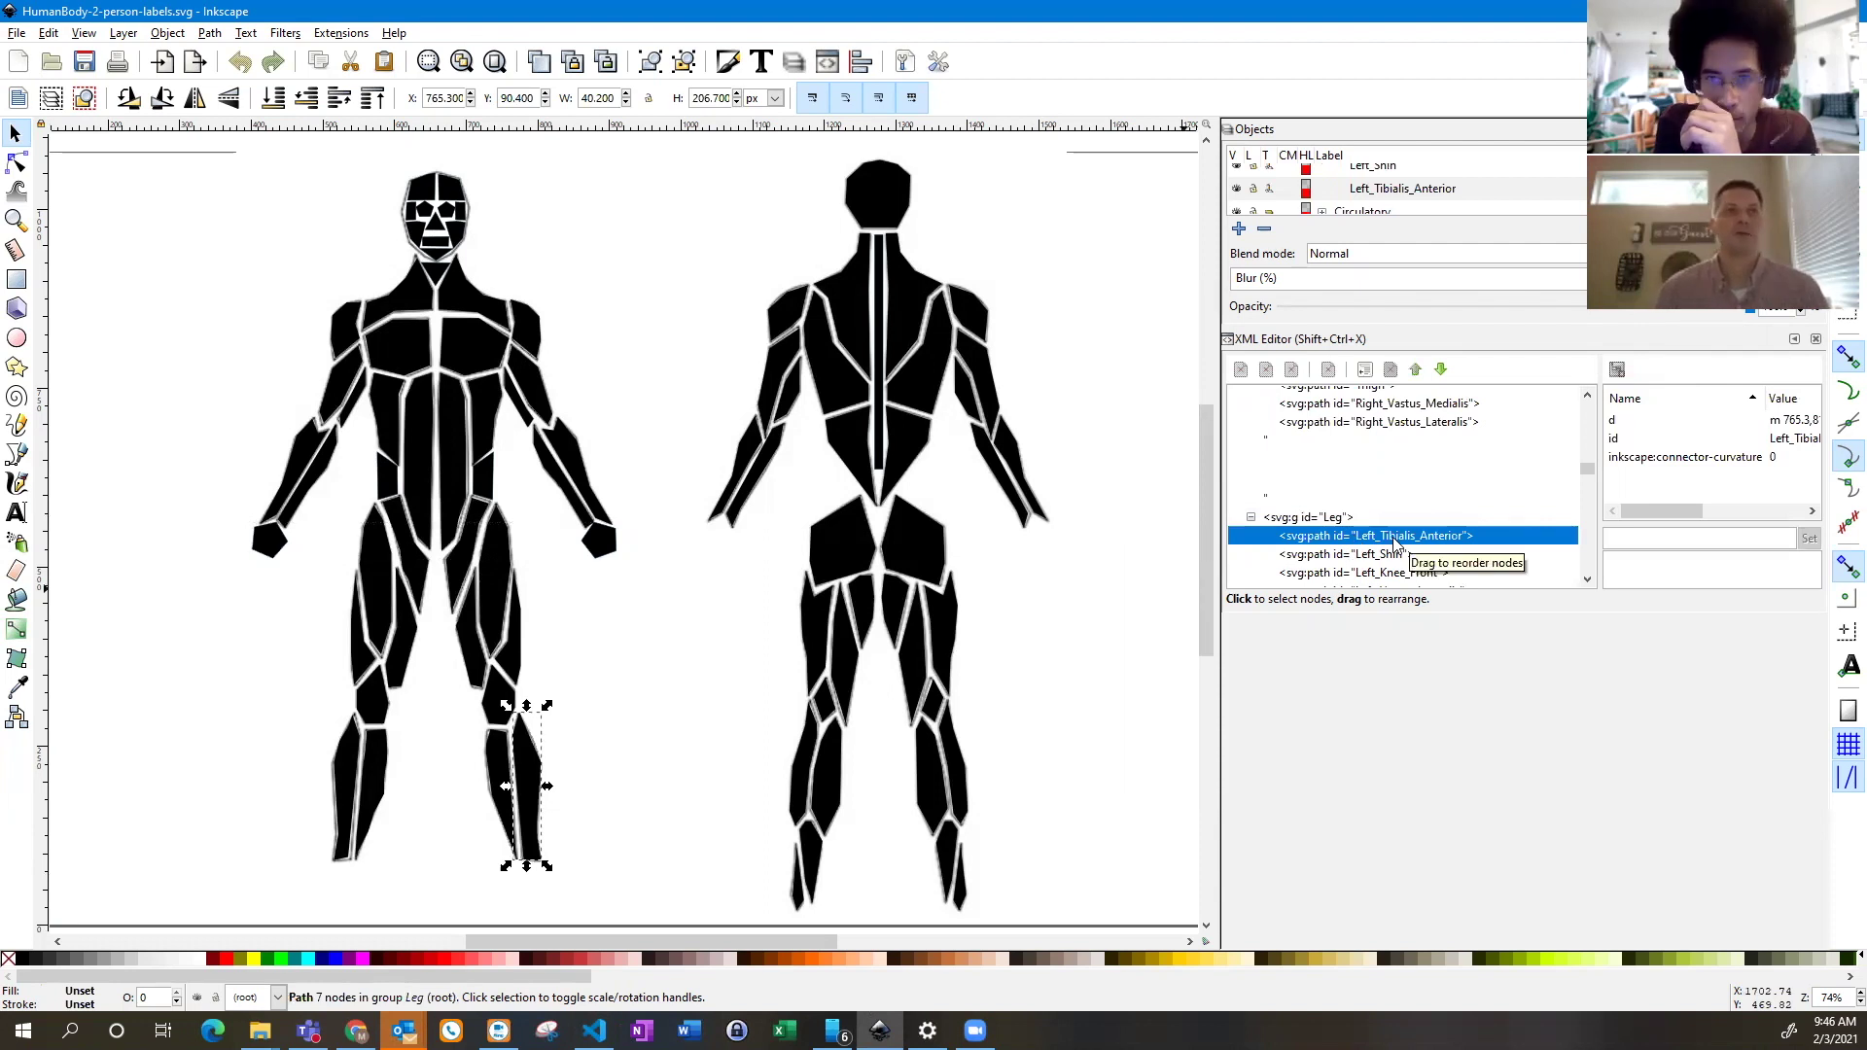
scroll(1389, 548, "up", 1)
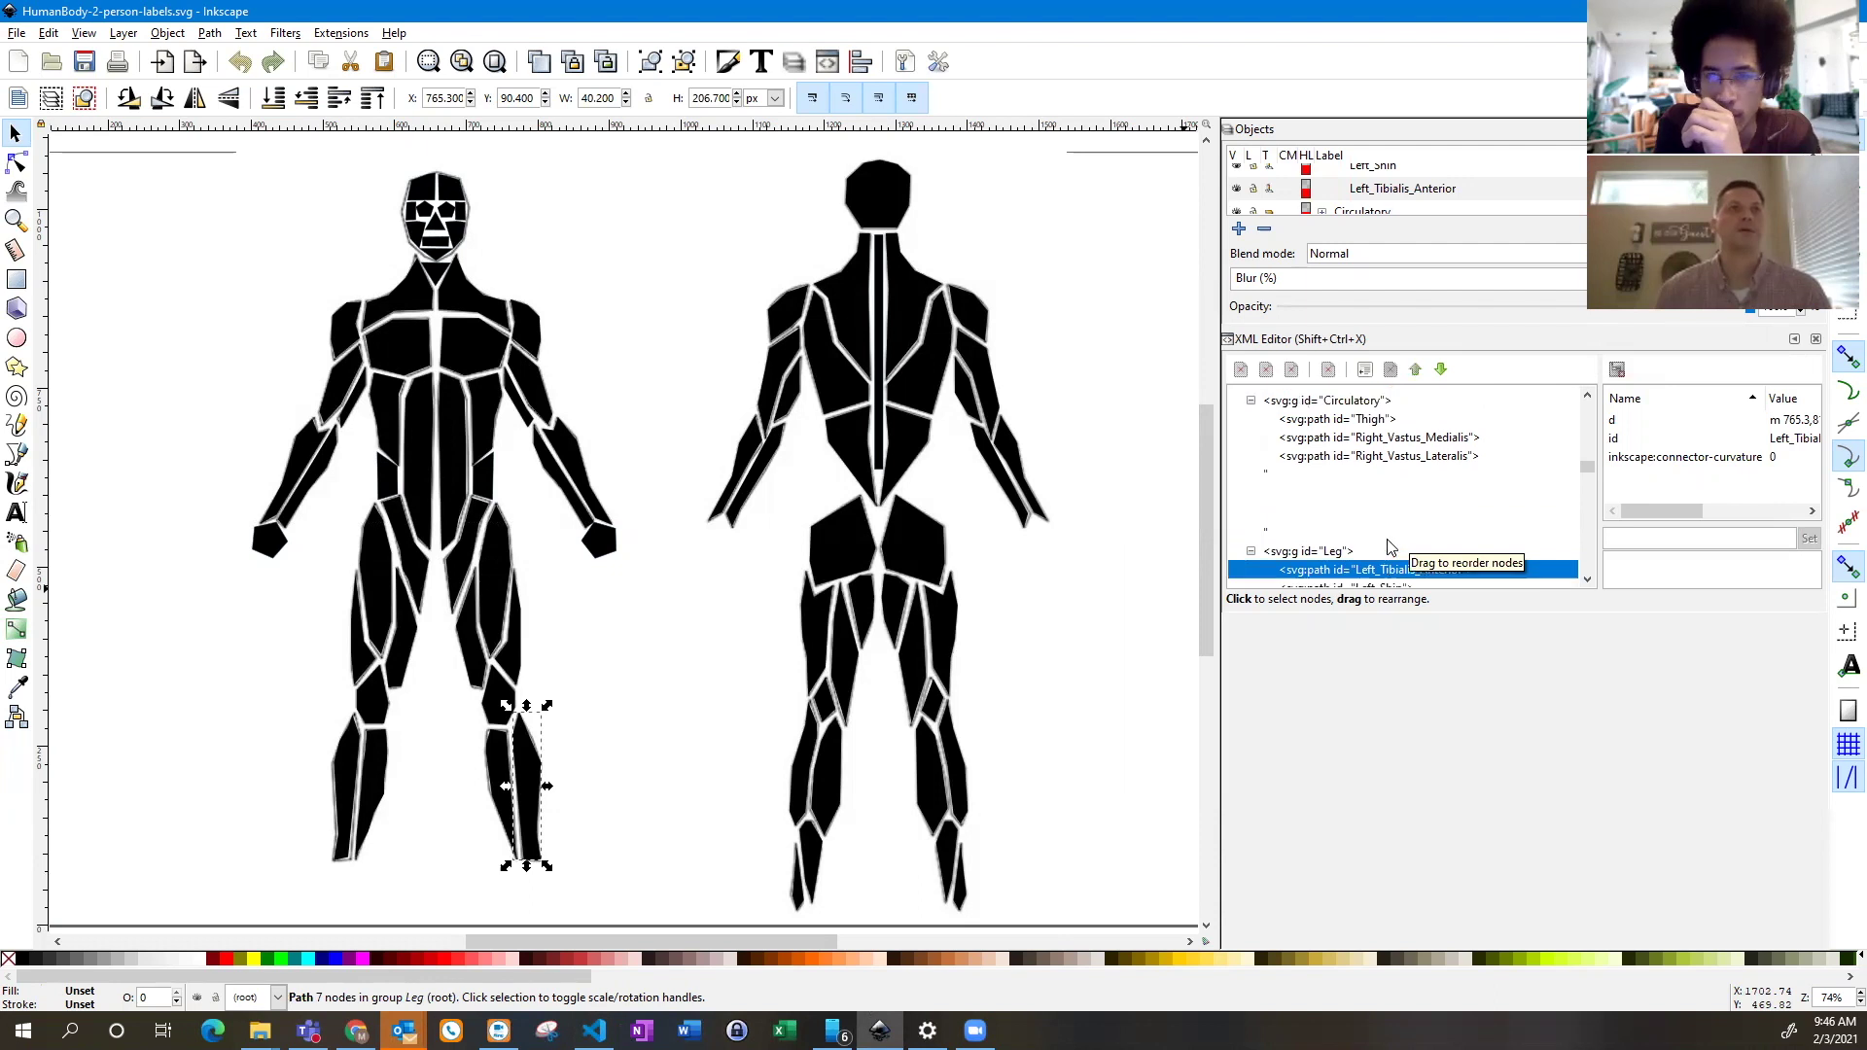
left_click(1370, 419)
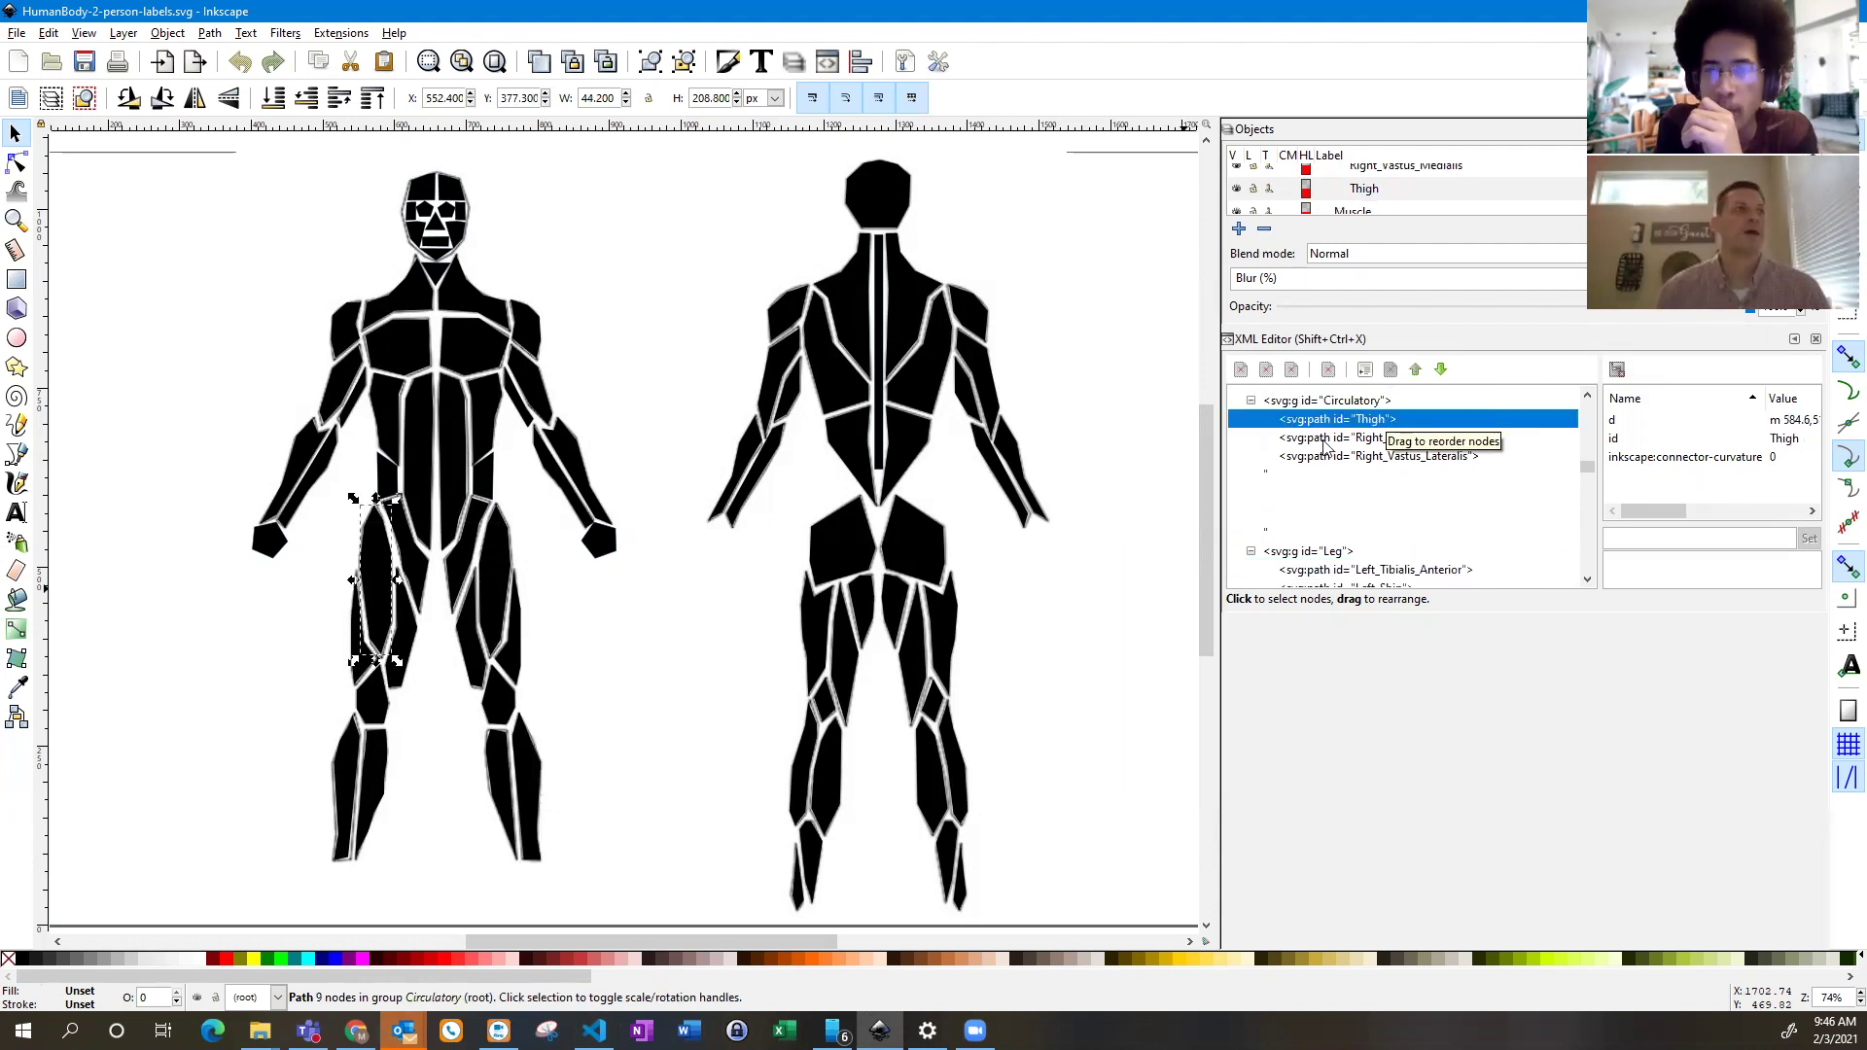
left_click(1308, 556)
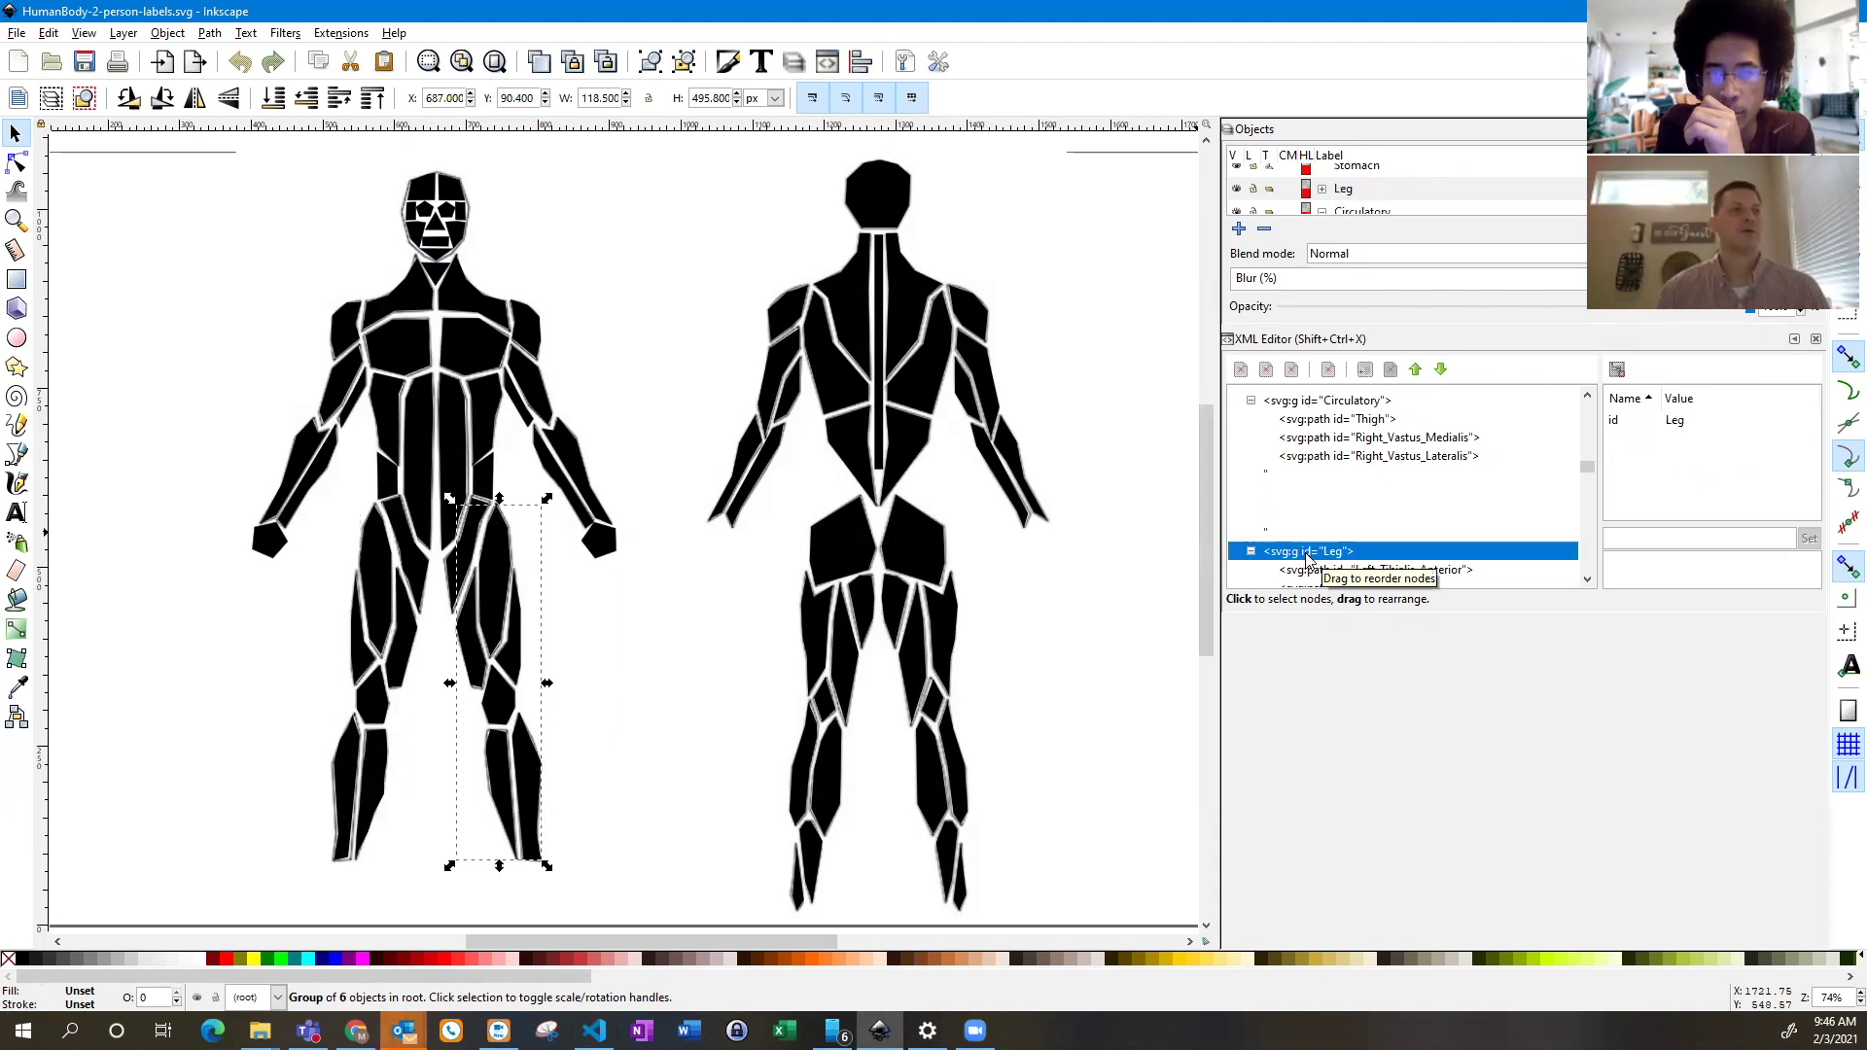
scroll(1307, 561, "up", 1)
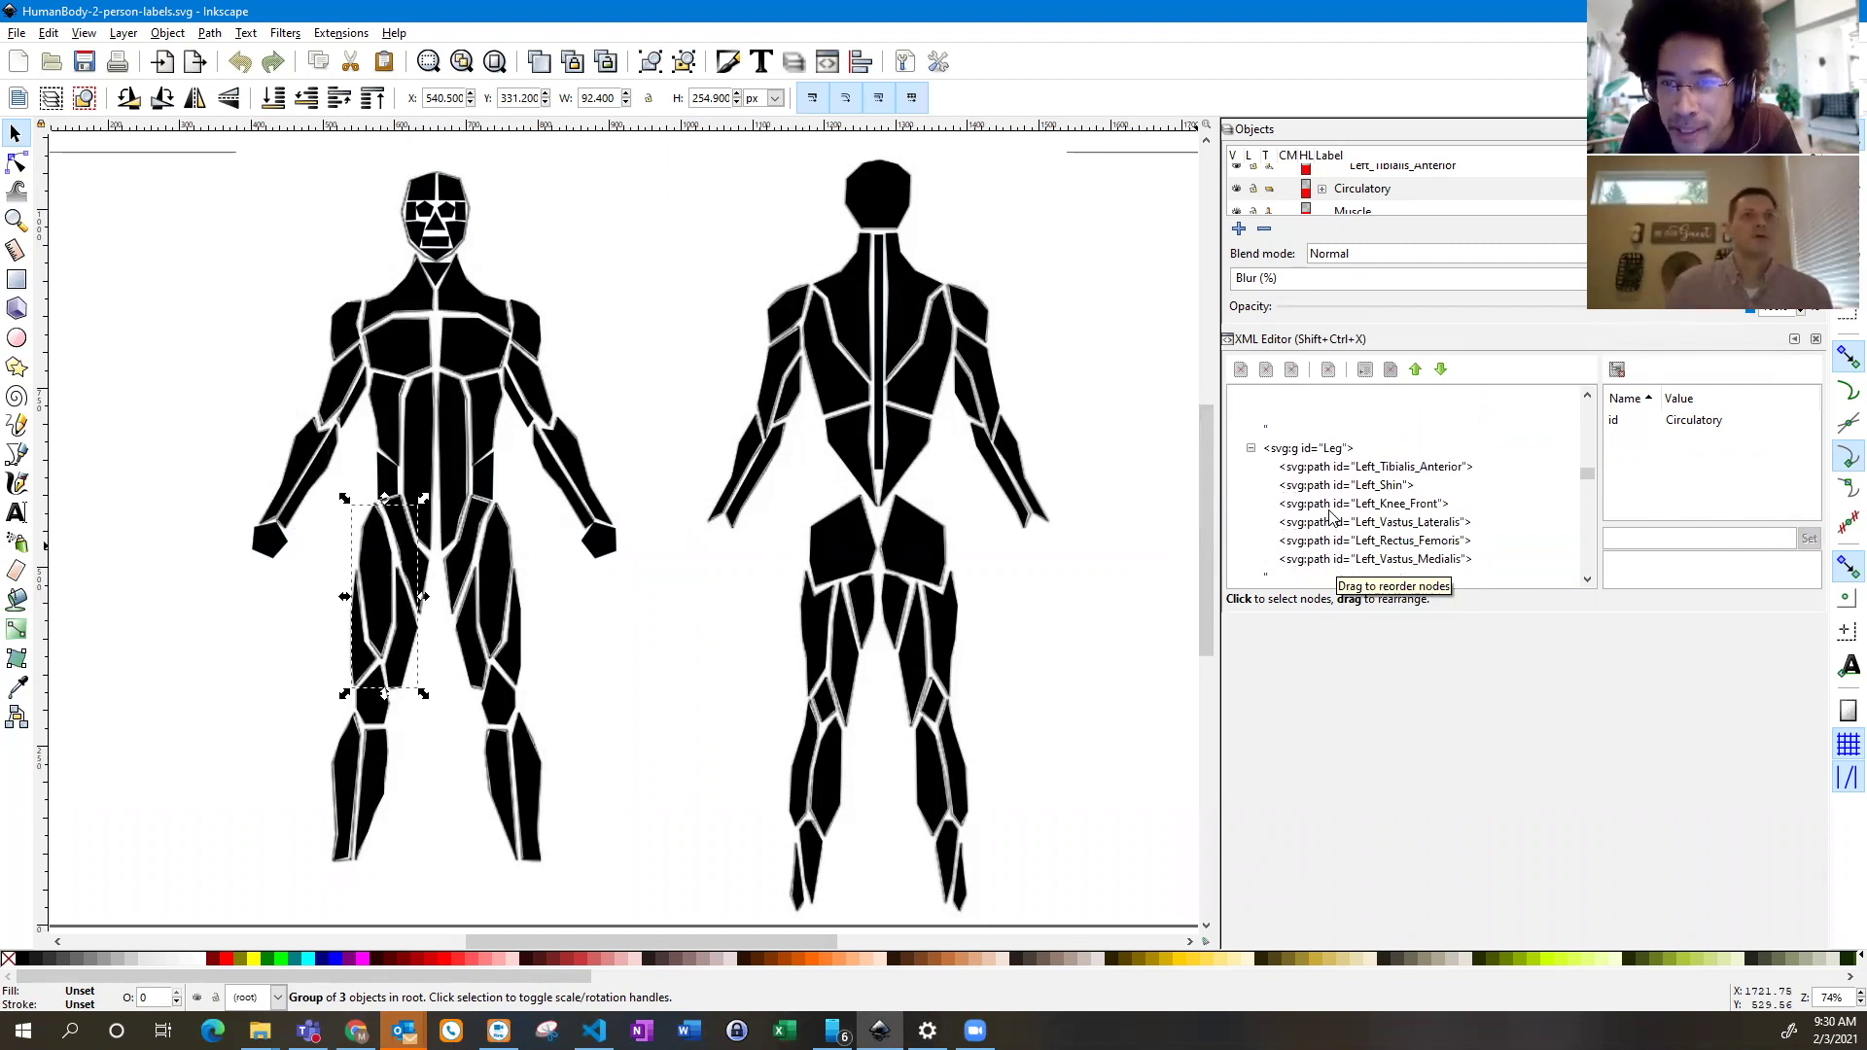
left_click(1368, 469)
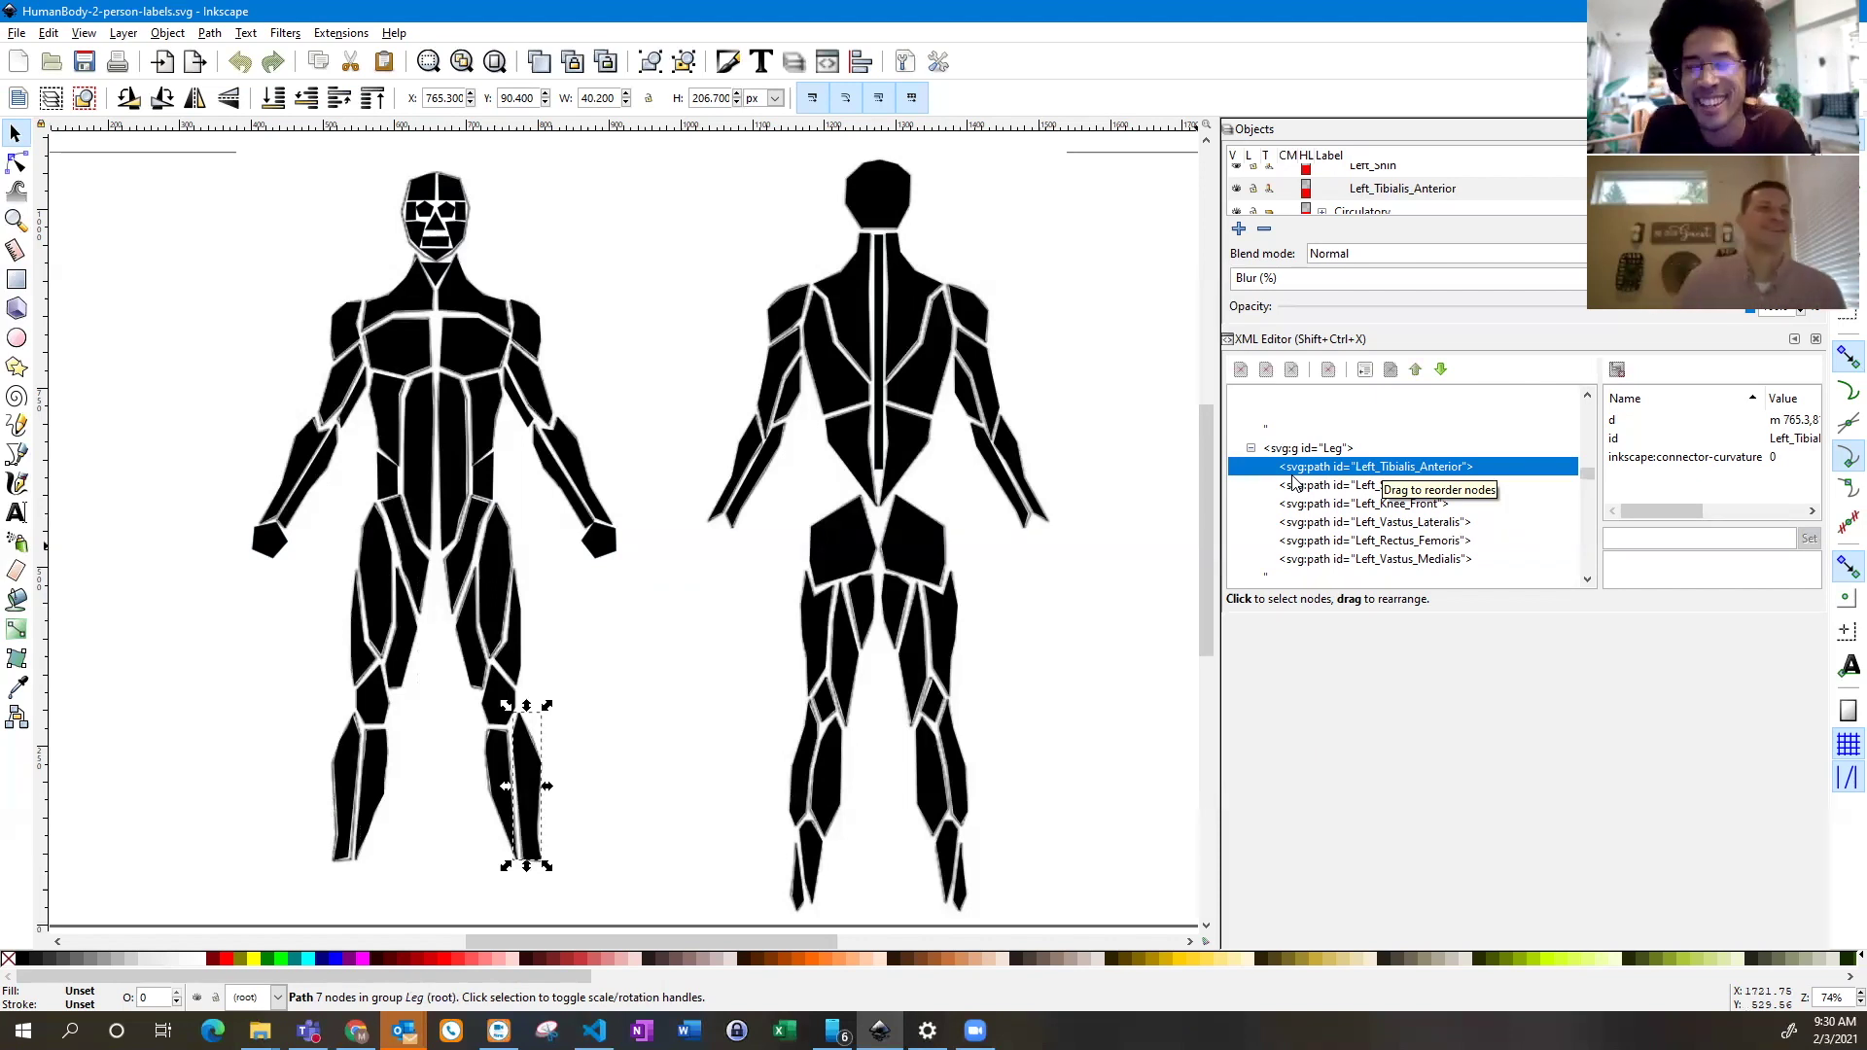
key("BackSpace")
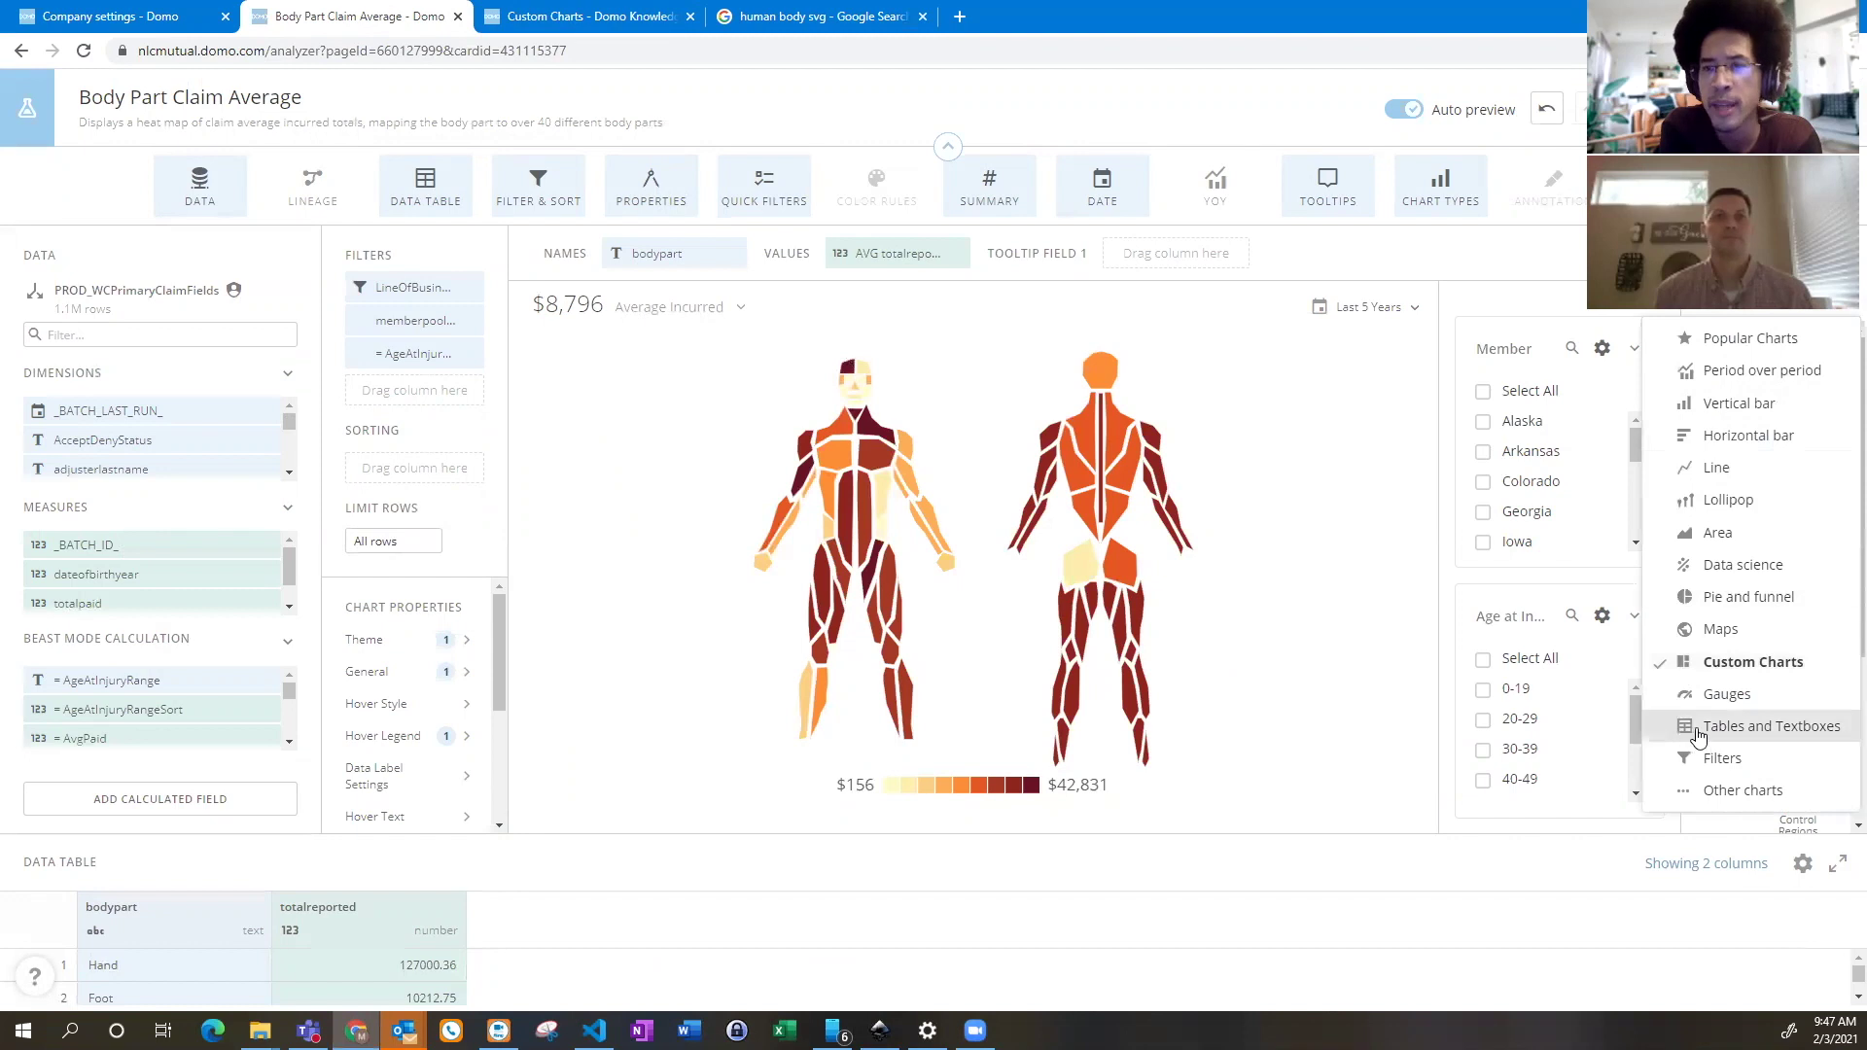
Display the card's body-part averages as a Mega Table from Tables and Textboxes
left_click(1697, 732)
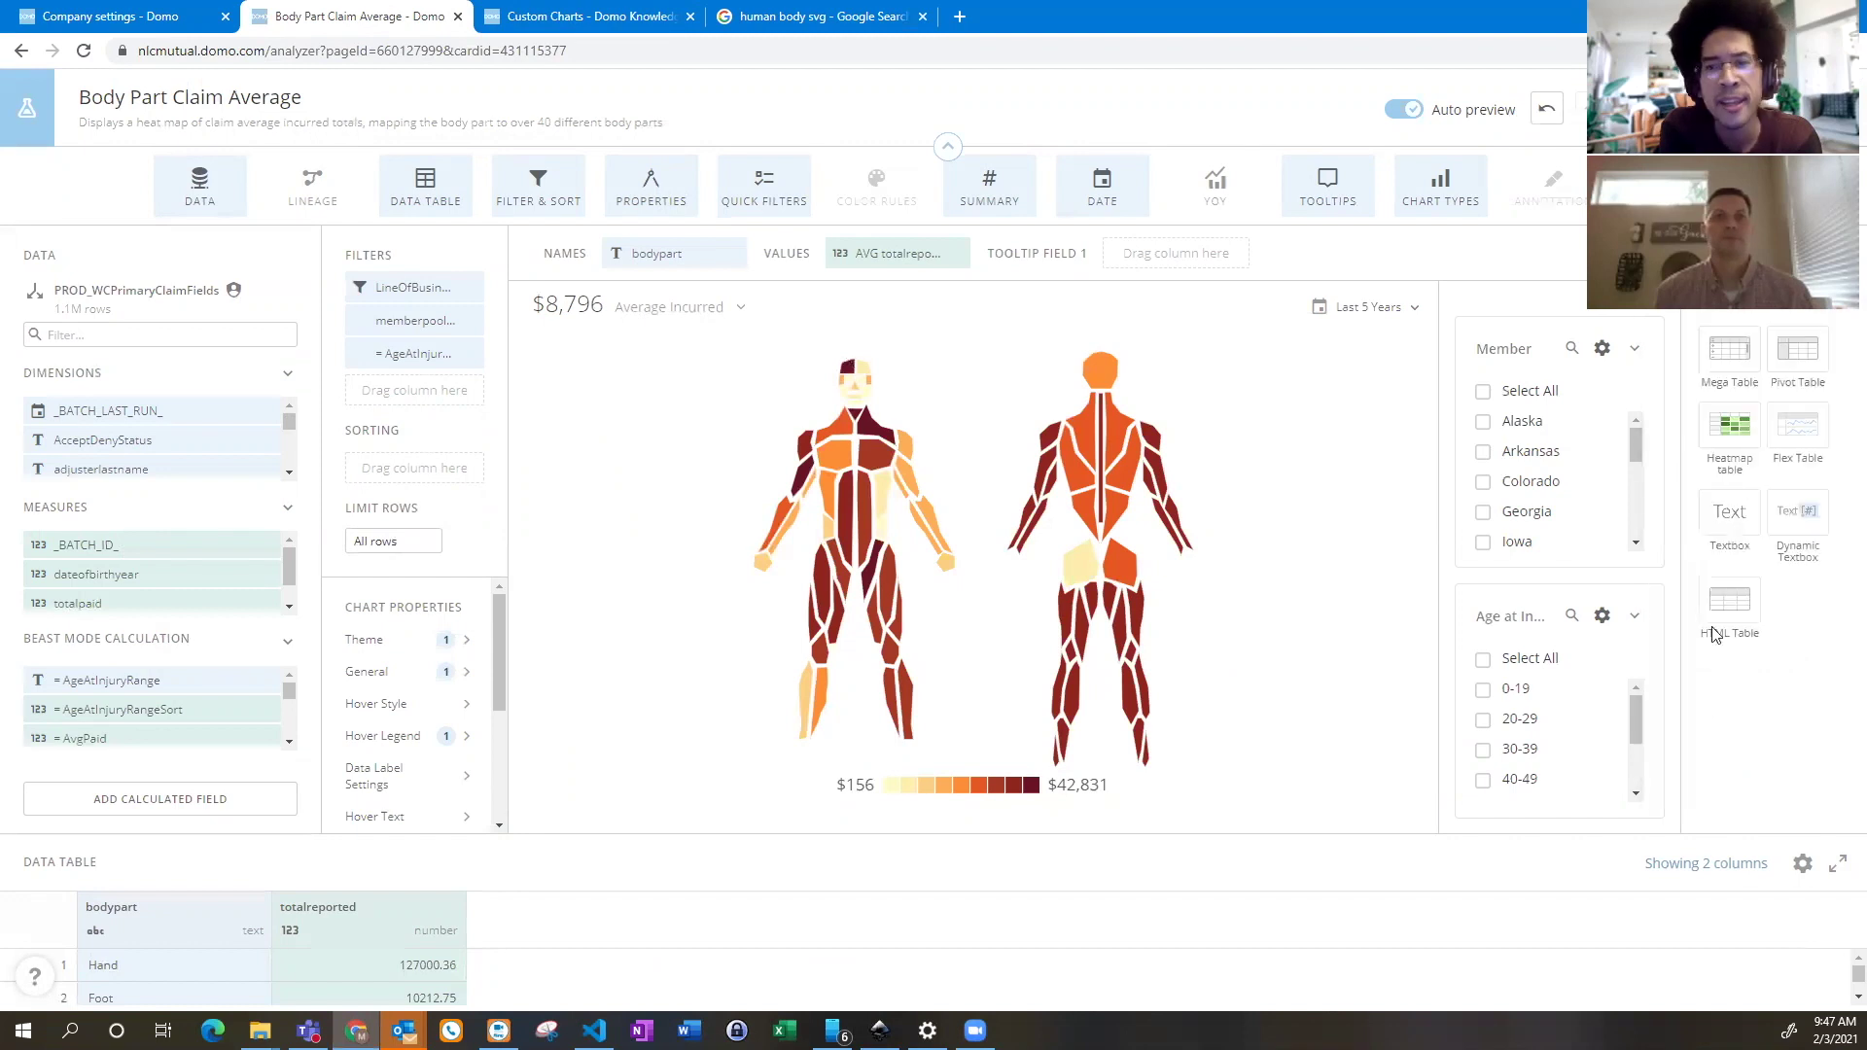
left_click(1721, 366)
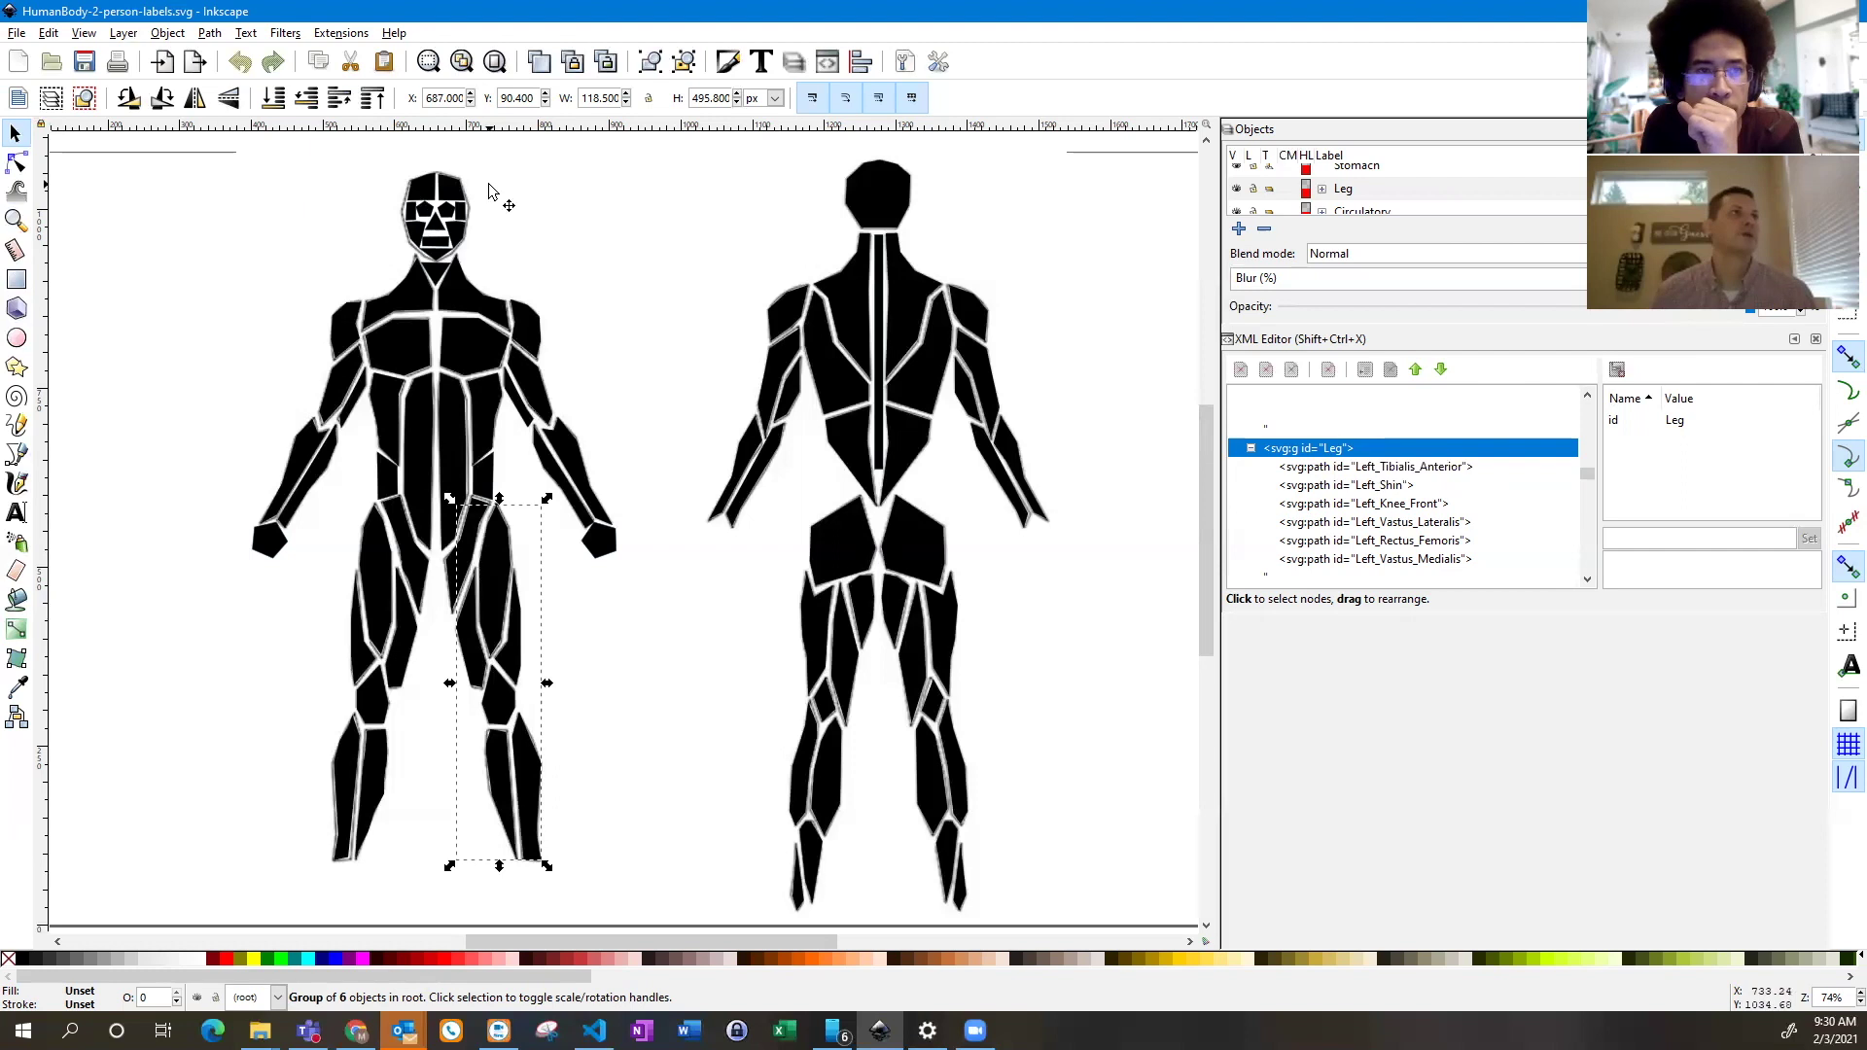
Select the Head, Eye, Mouth and Hand shapes in Inkscape, then switch to the SVG source
left_click(885, 196)
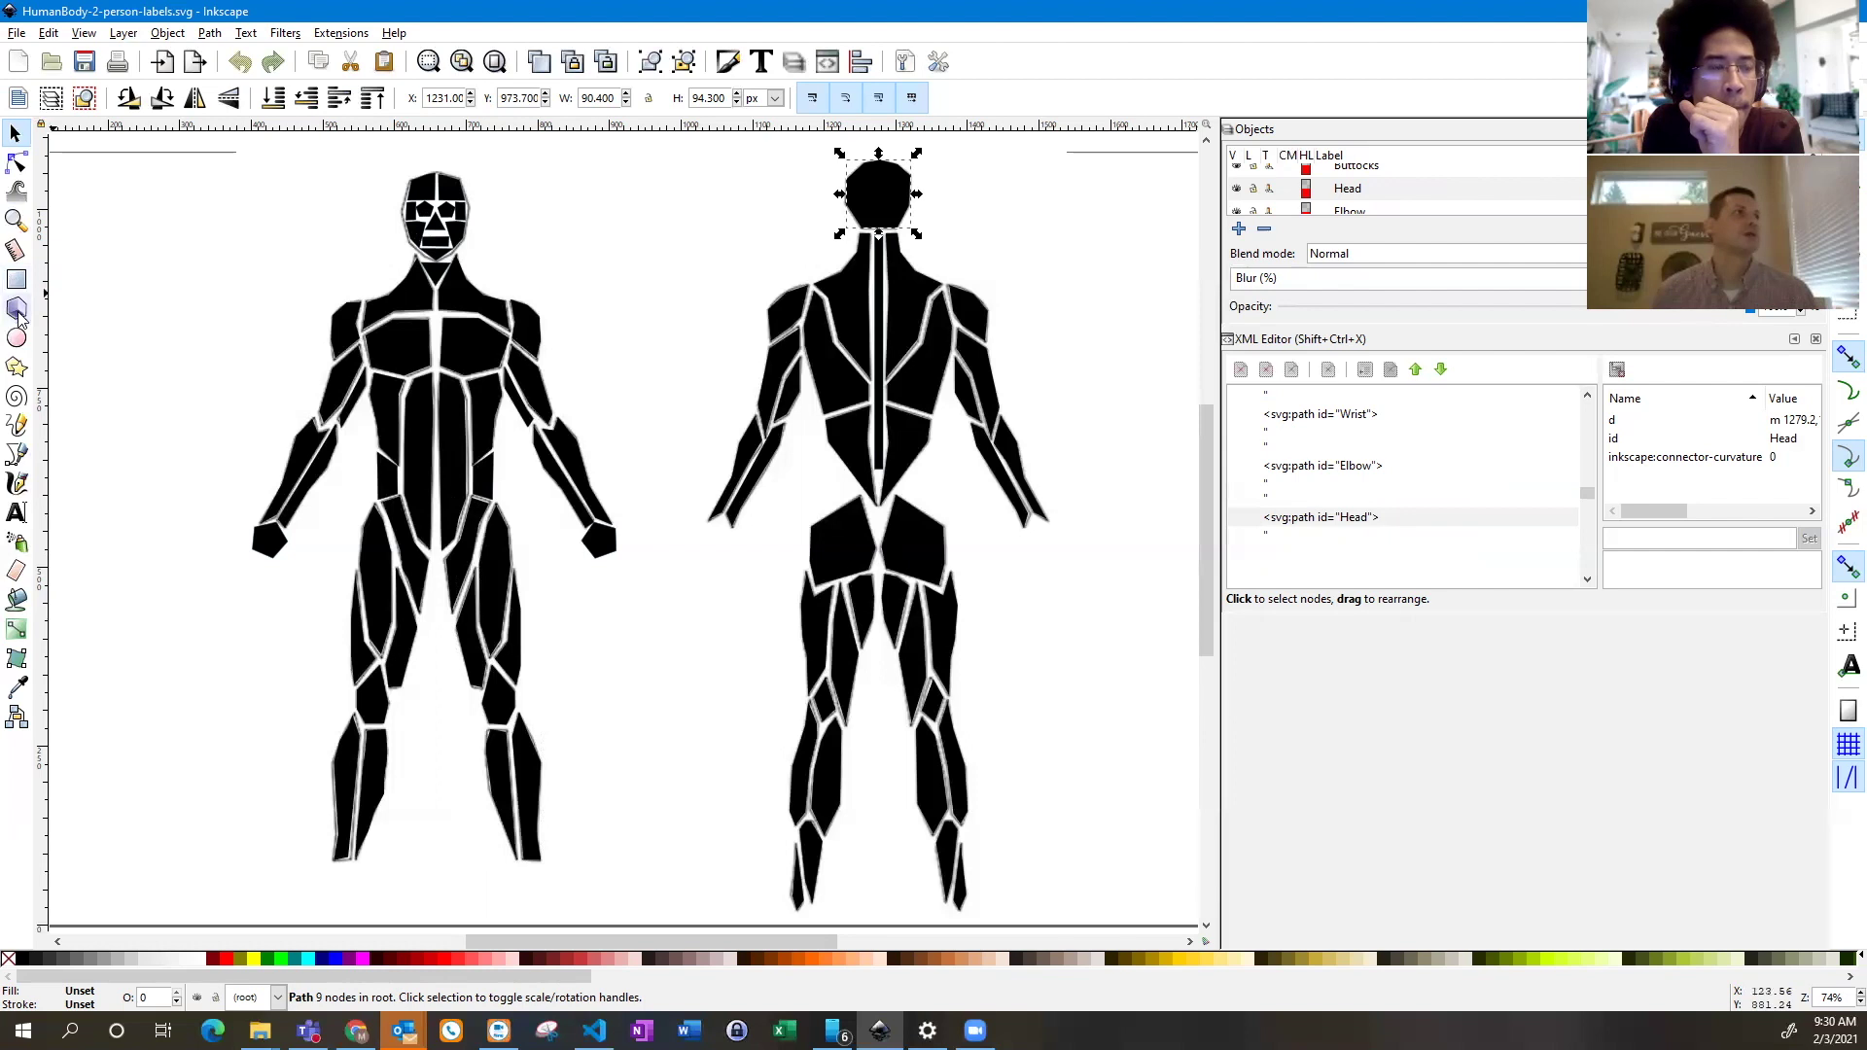
left_click(438, 223)
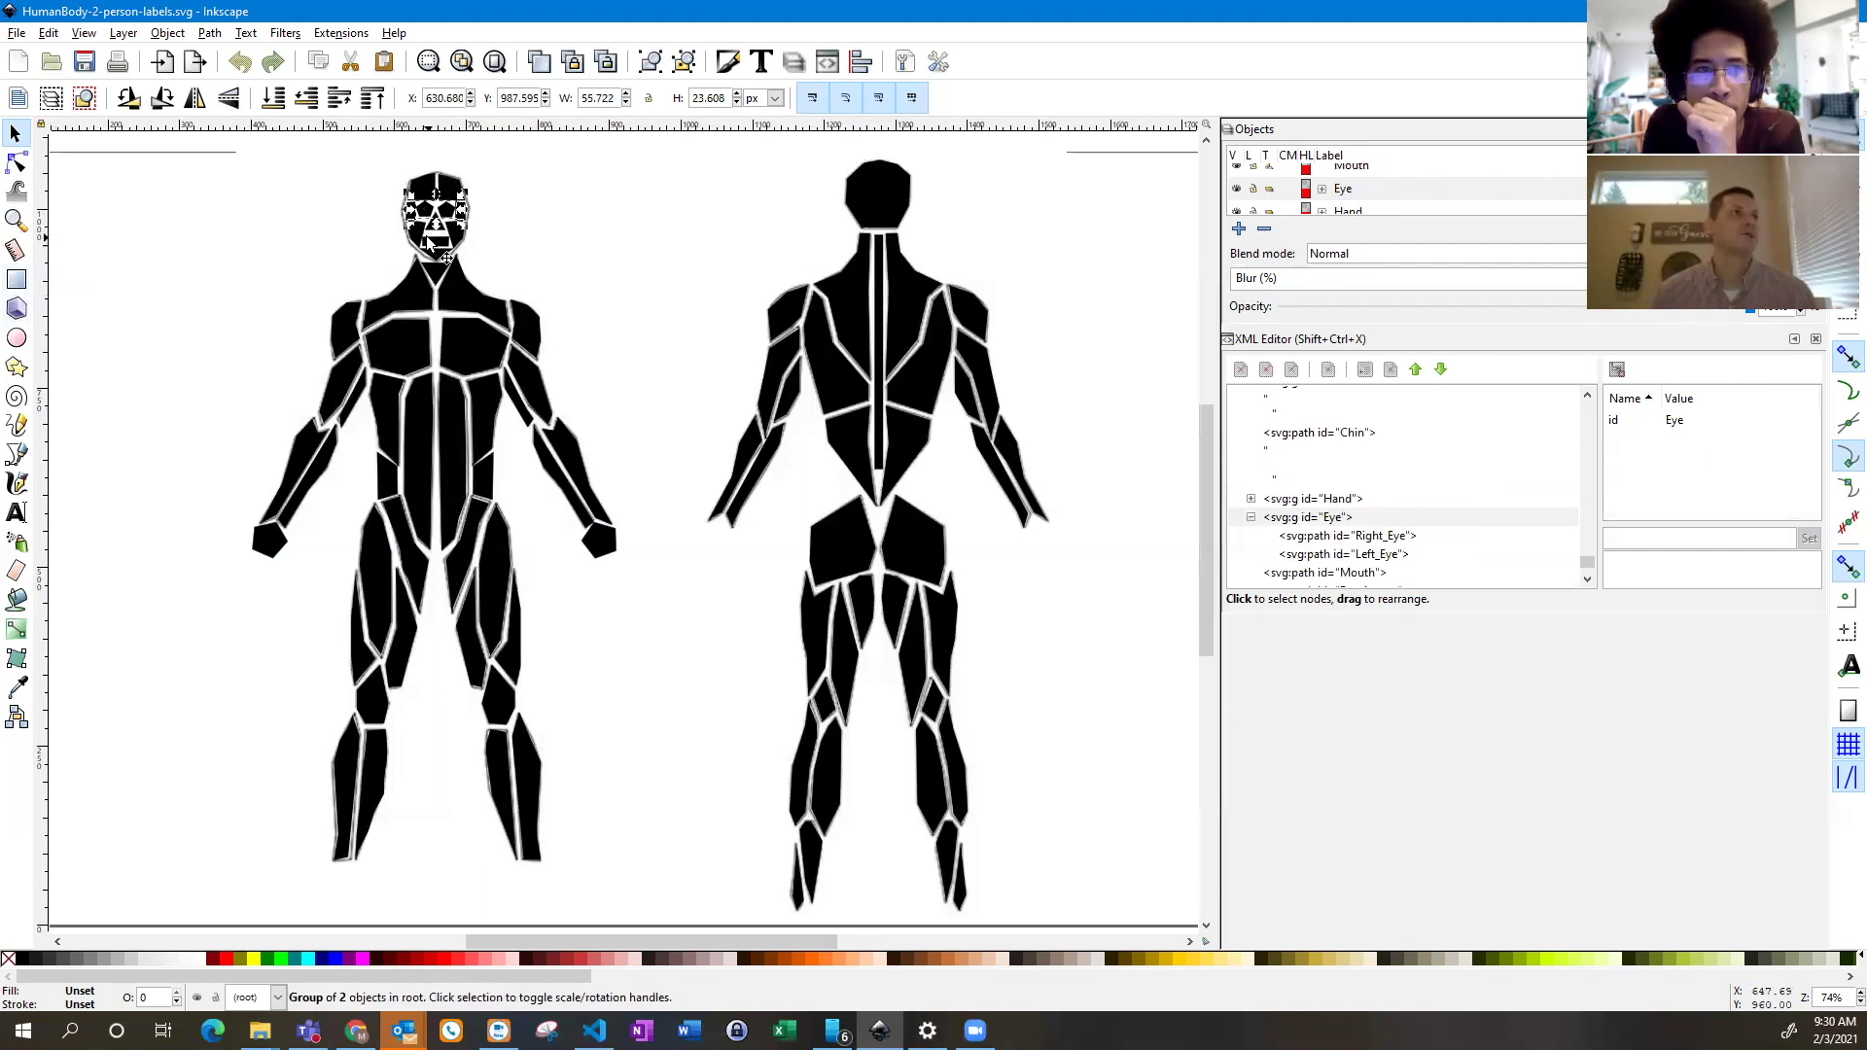
left_click(447, 251)
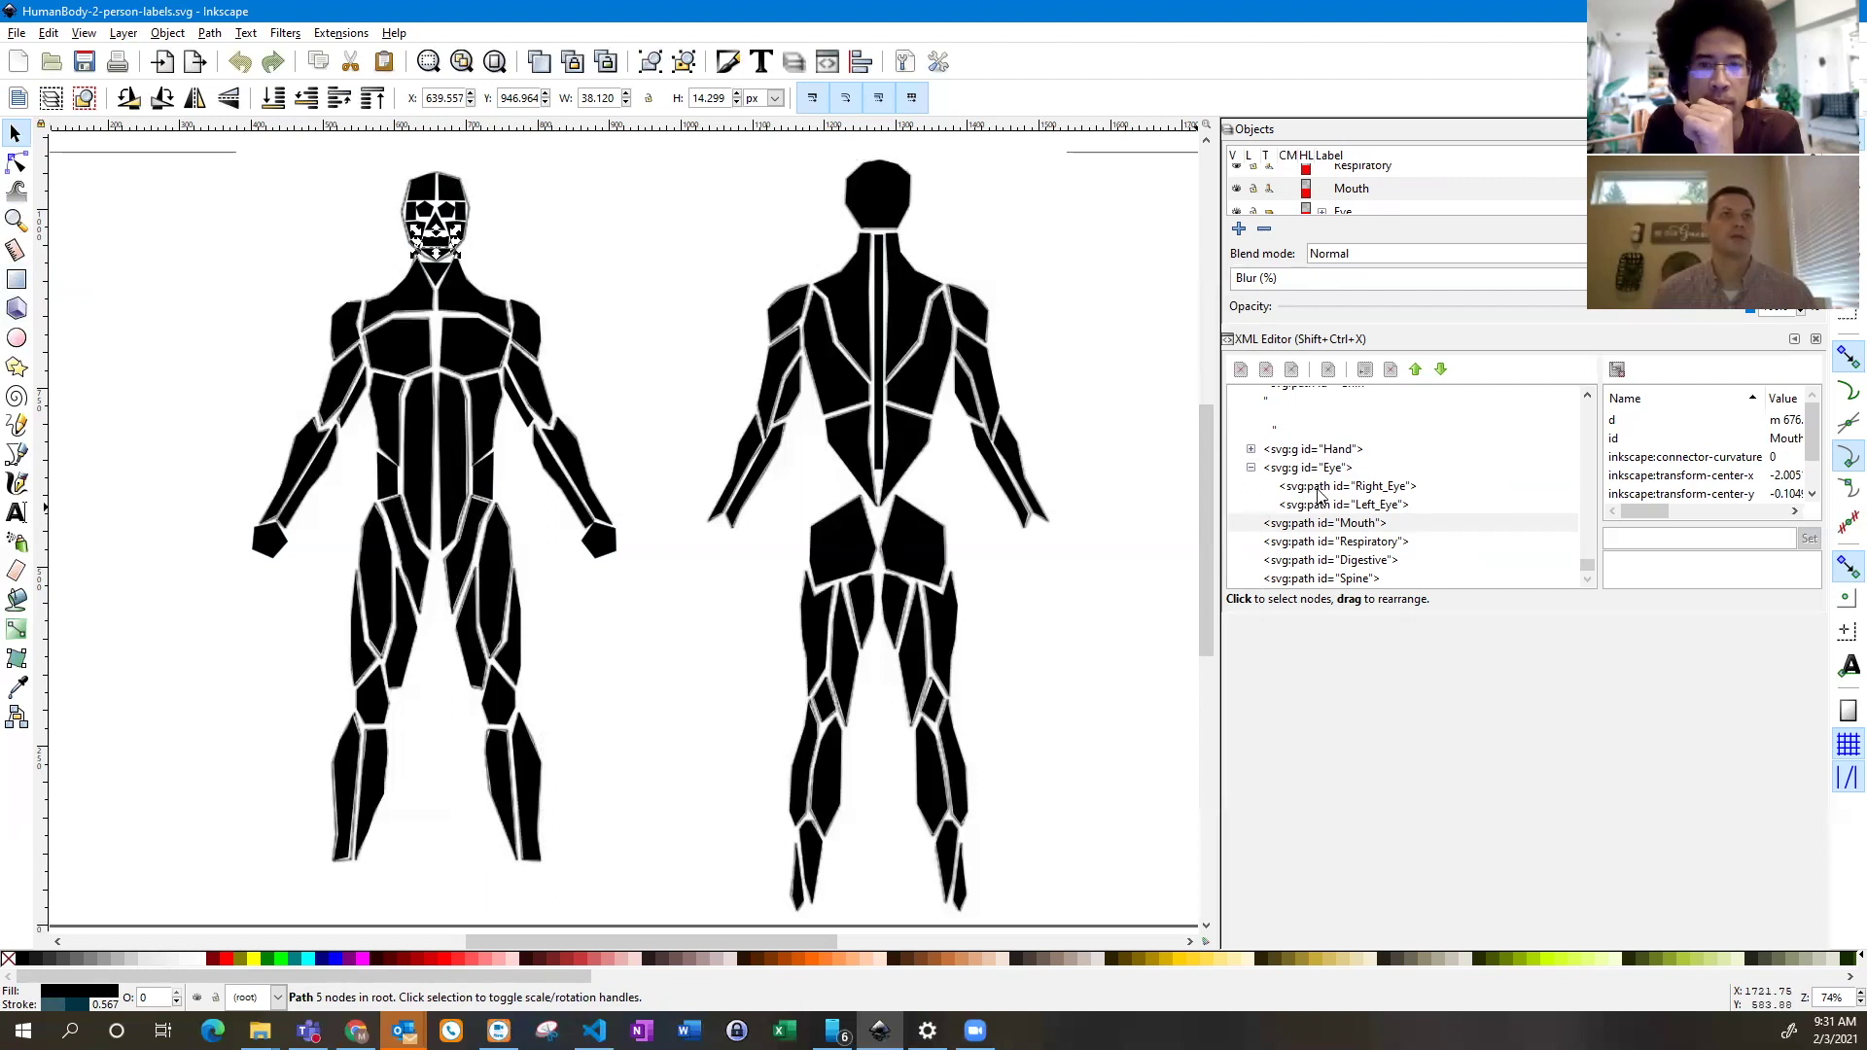
left_click(1318, 453)
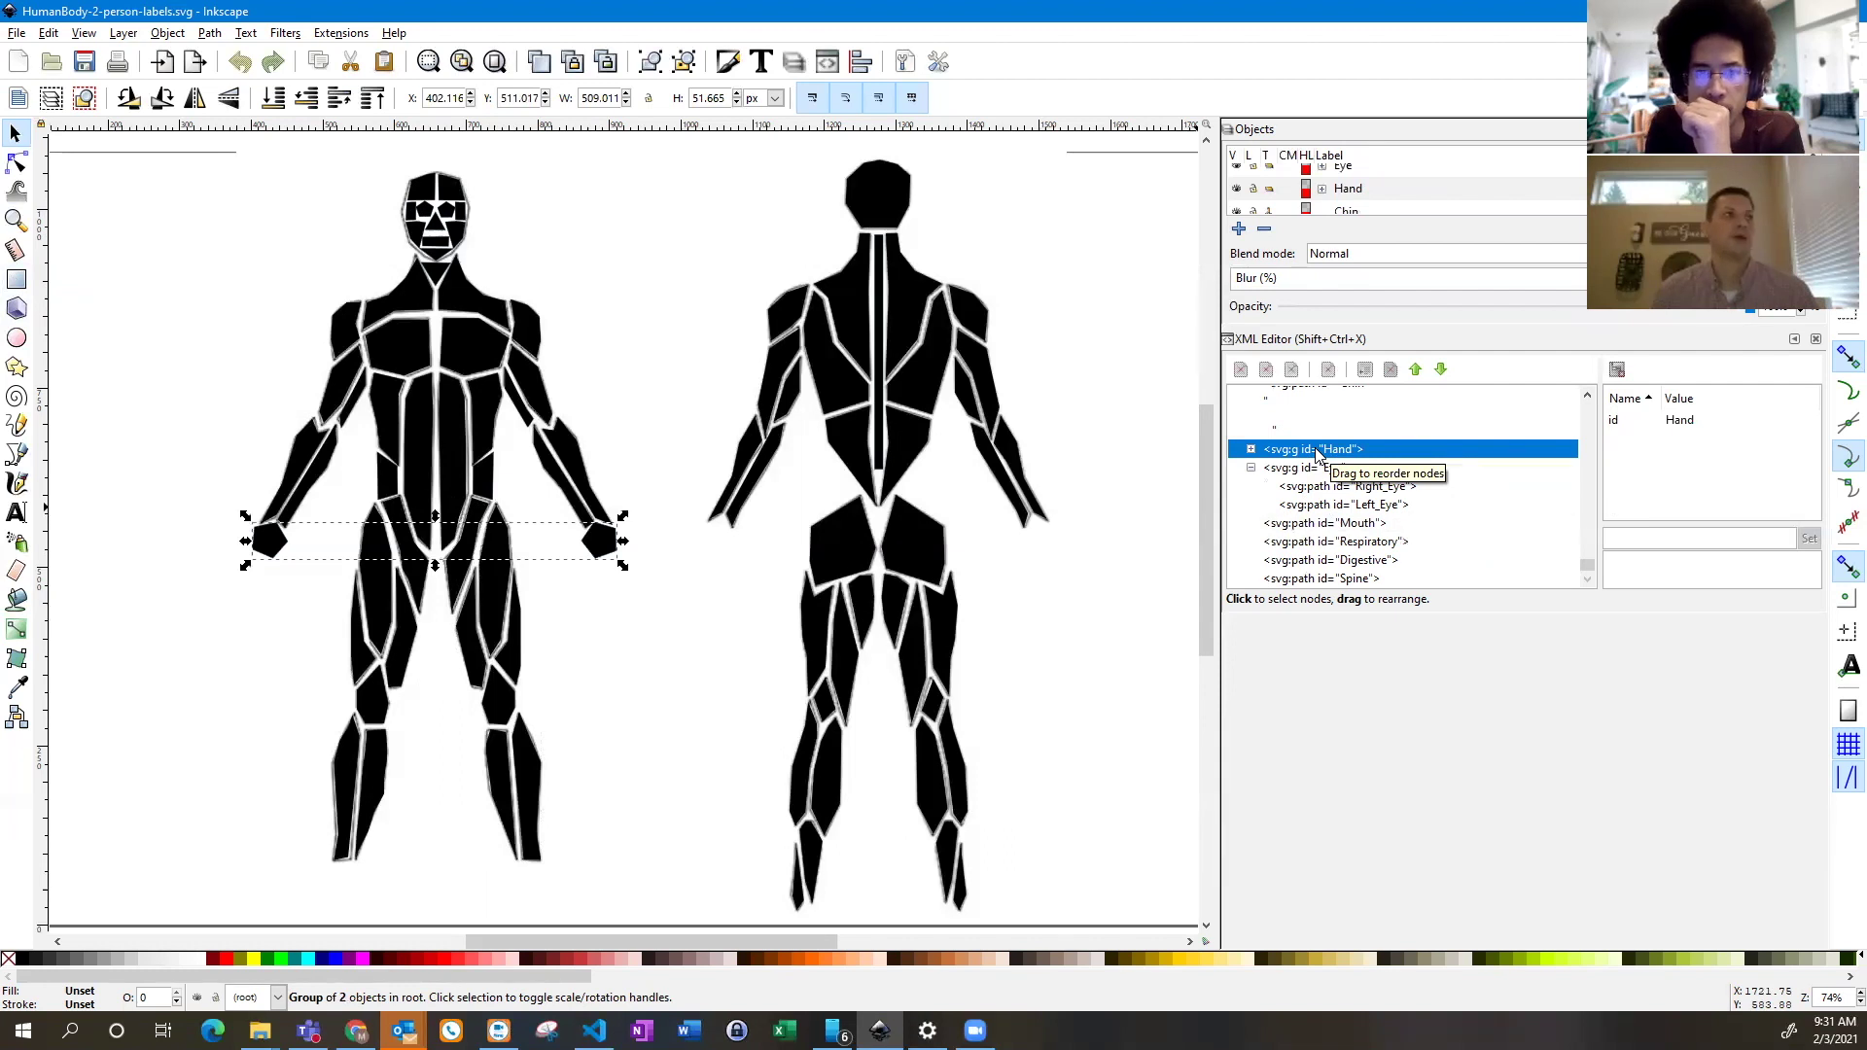
key("alt+Tab")
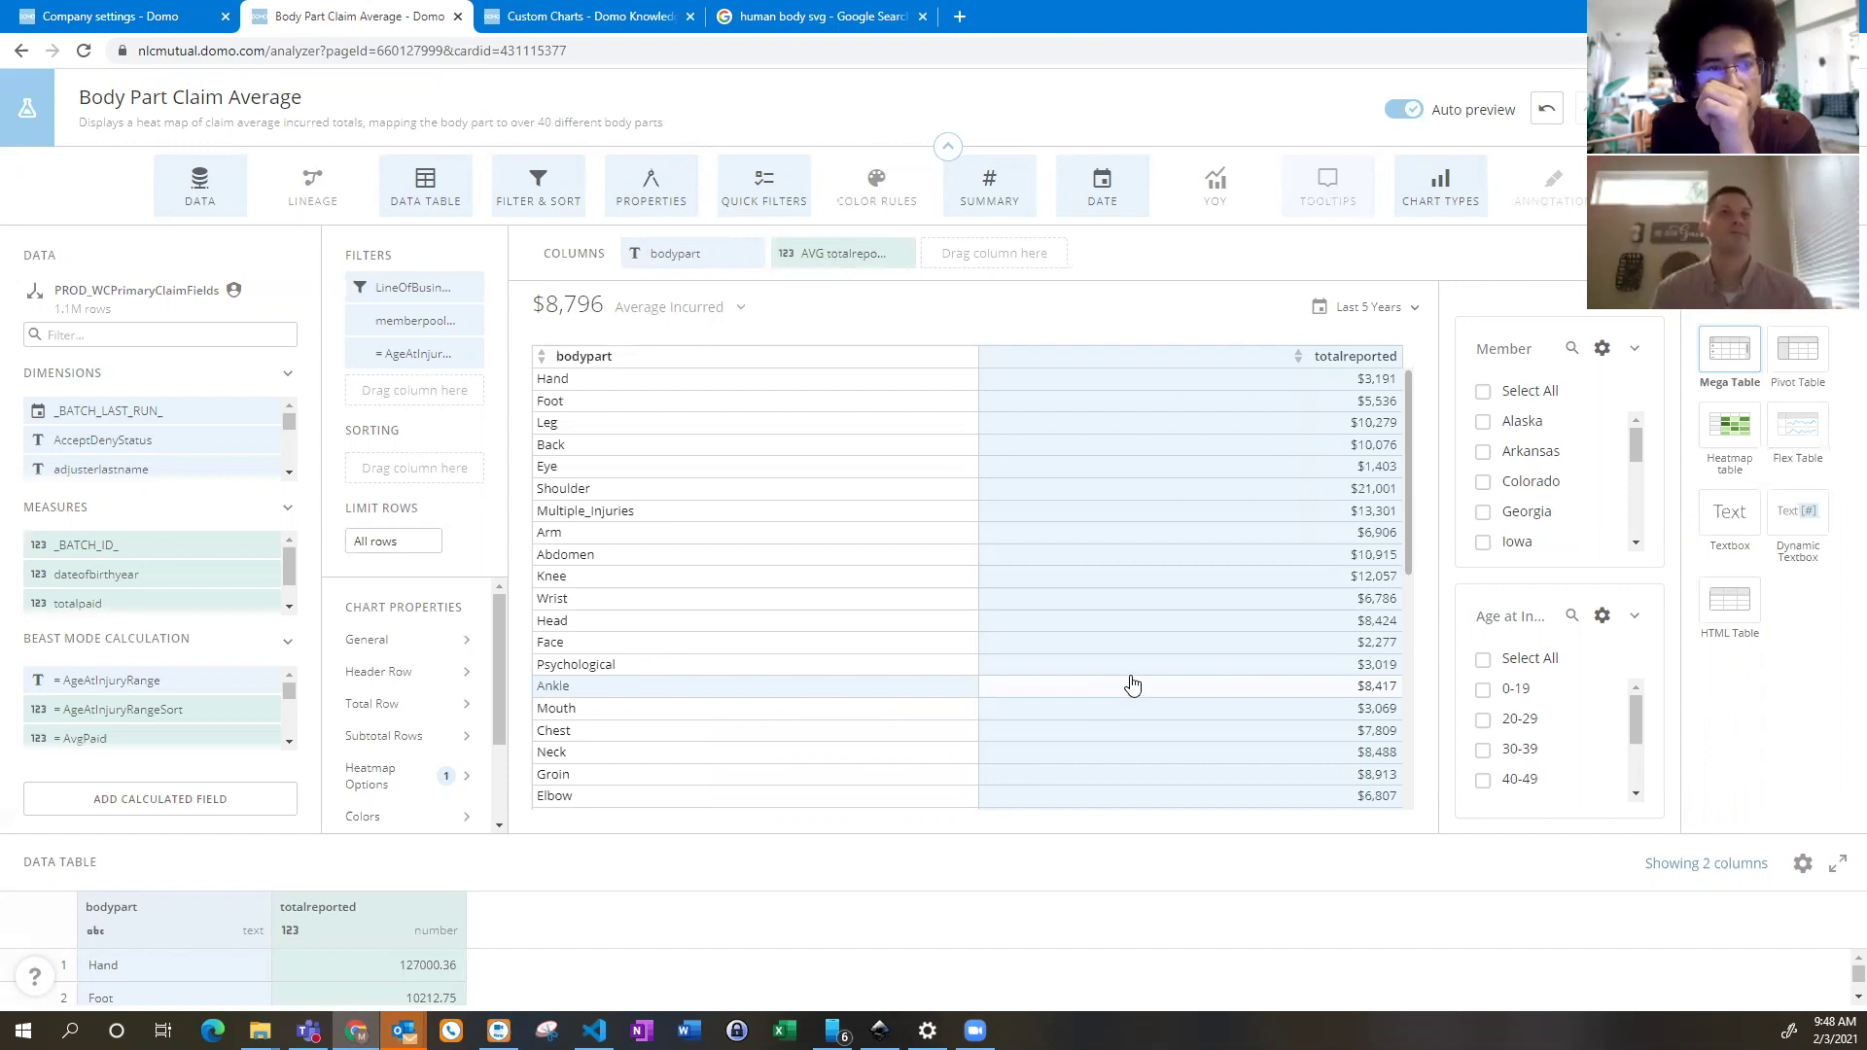
left_click(248, 800)
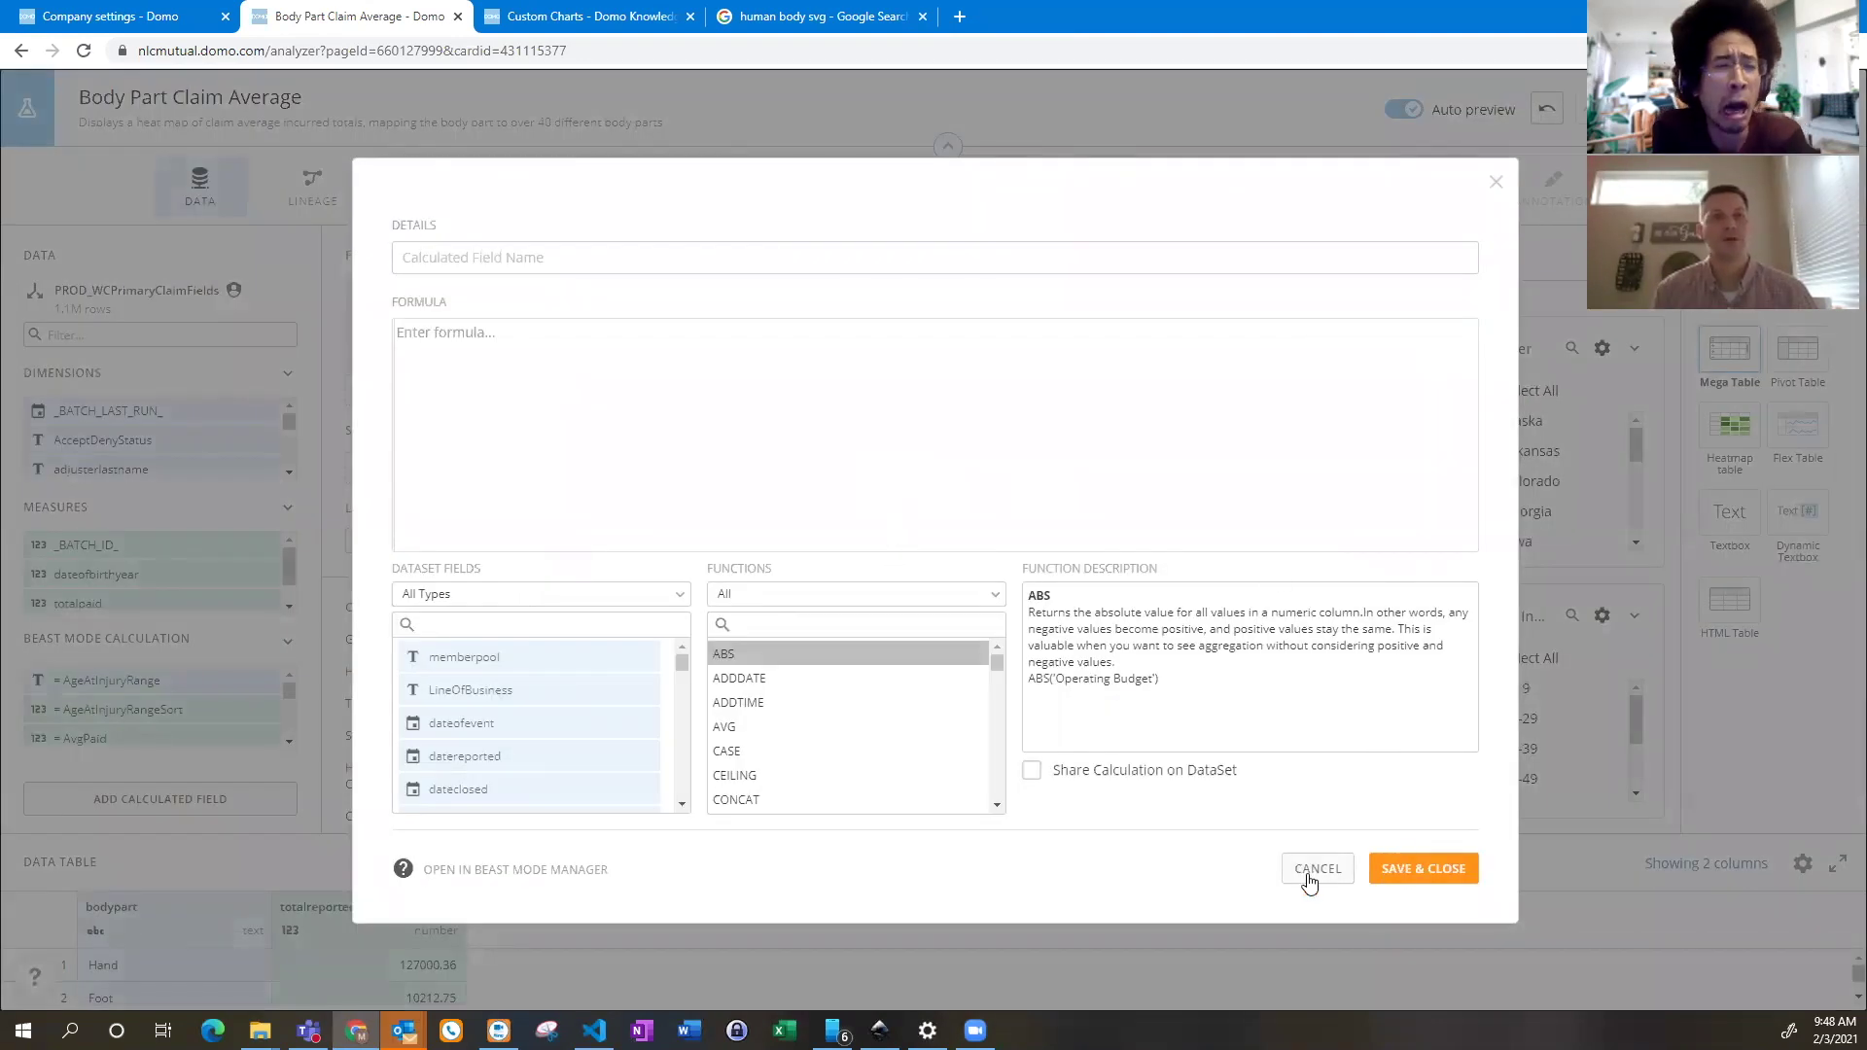
left_click(1315, 872)
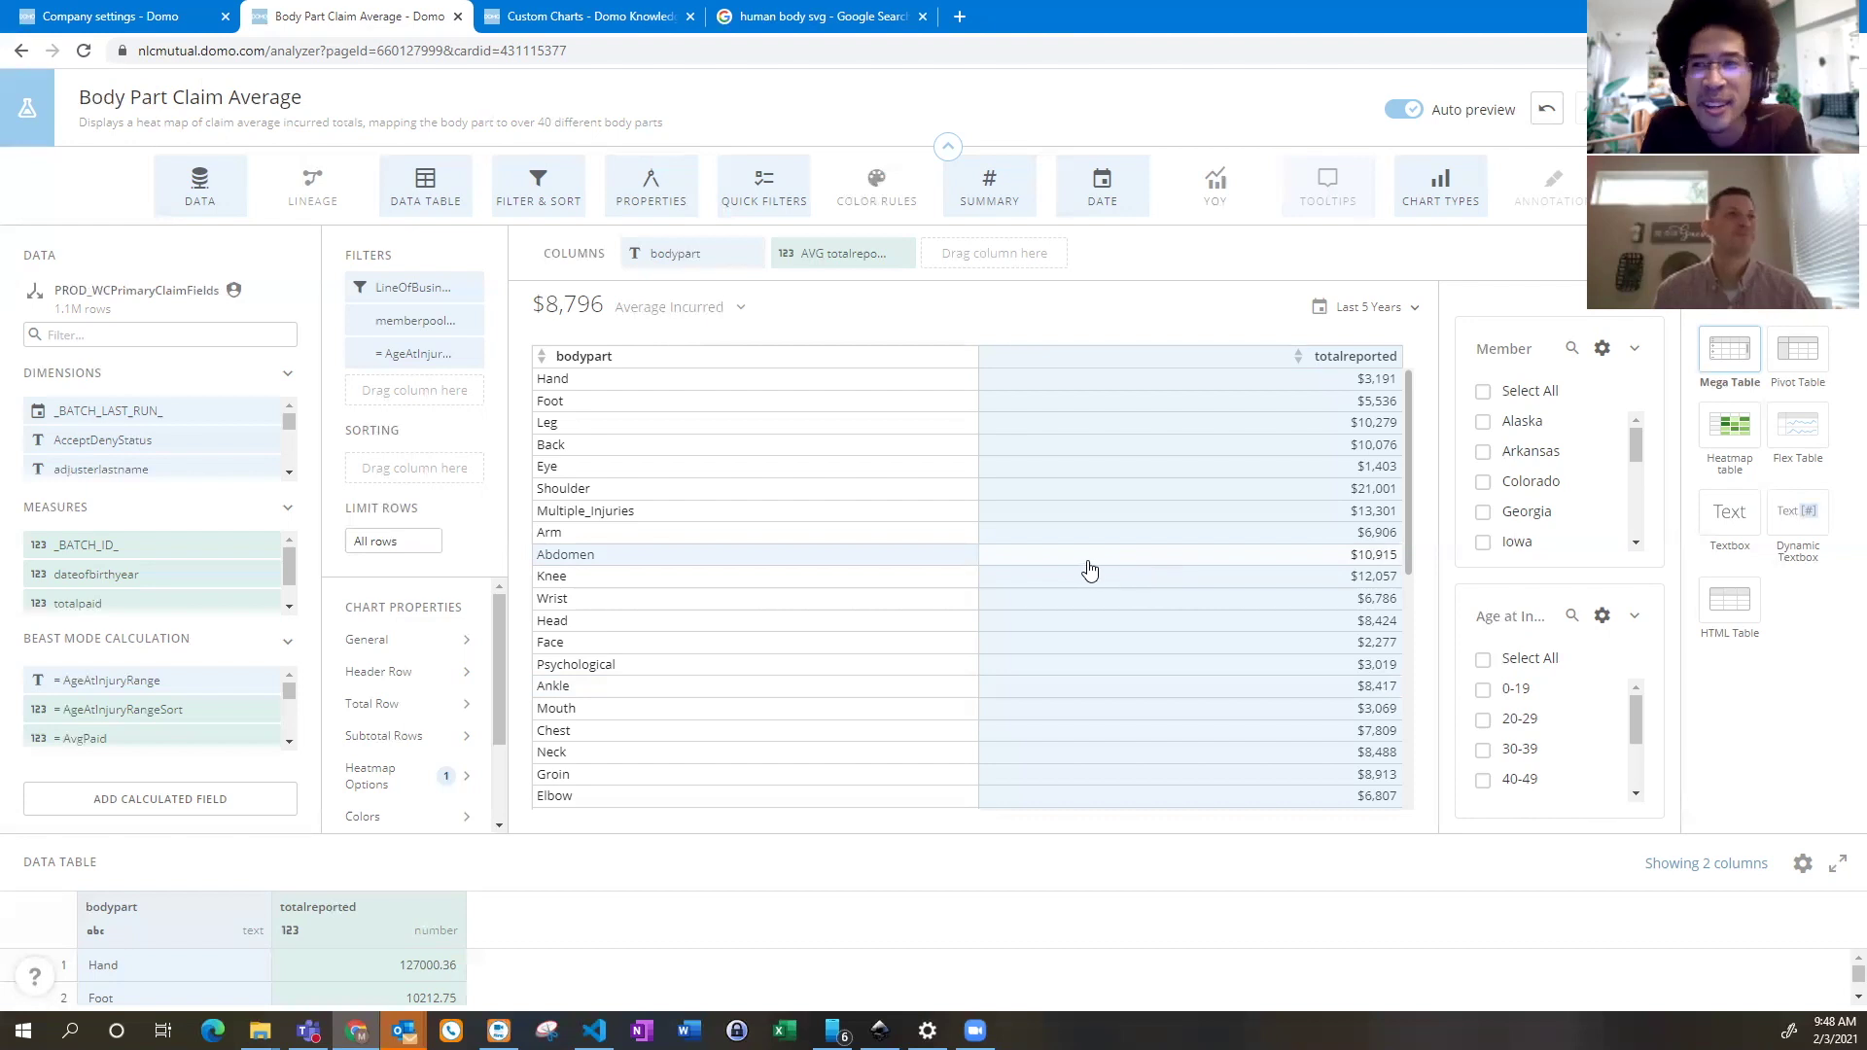
Go to the Custom Charts admin page in Domo settings
left_click(116, 16)
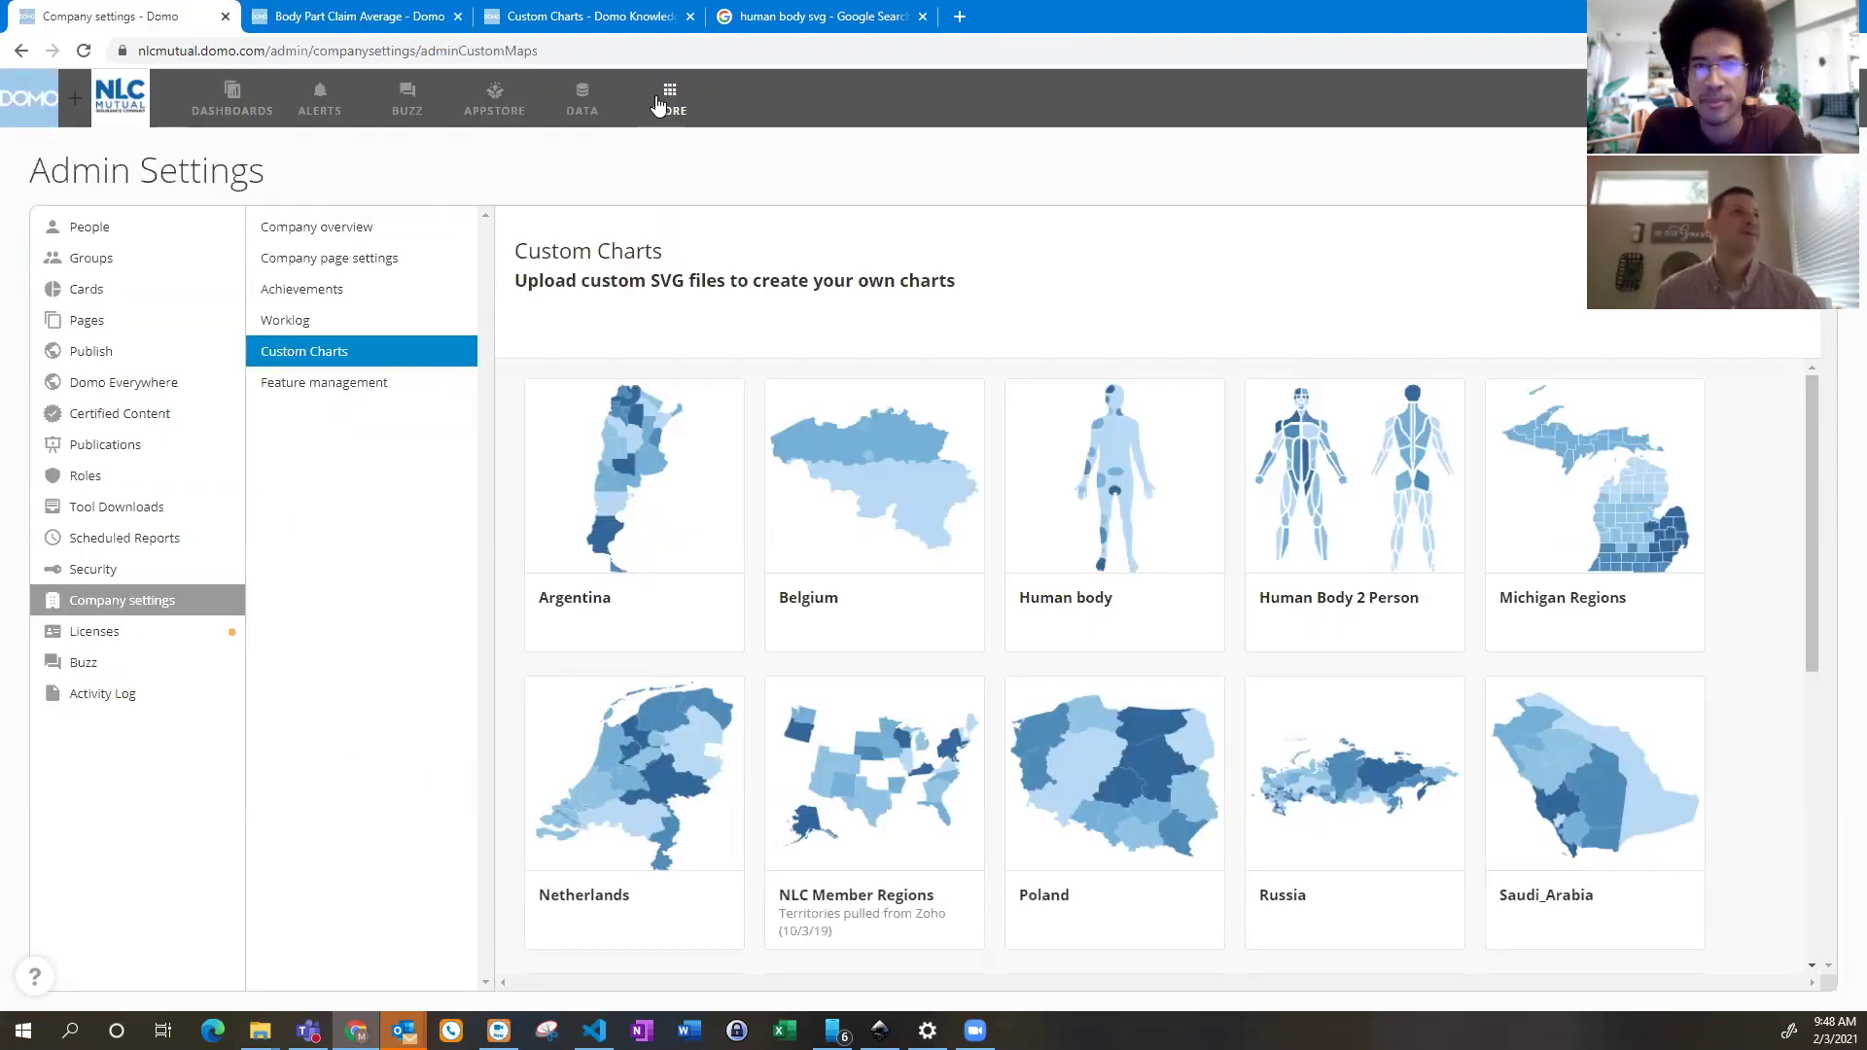
left_click(669, 102)
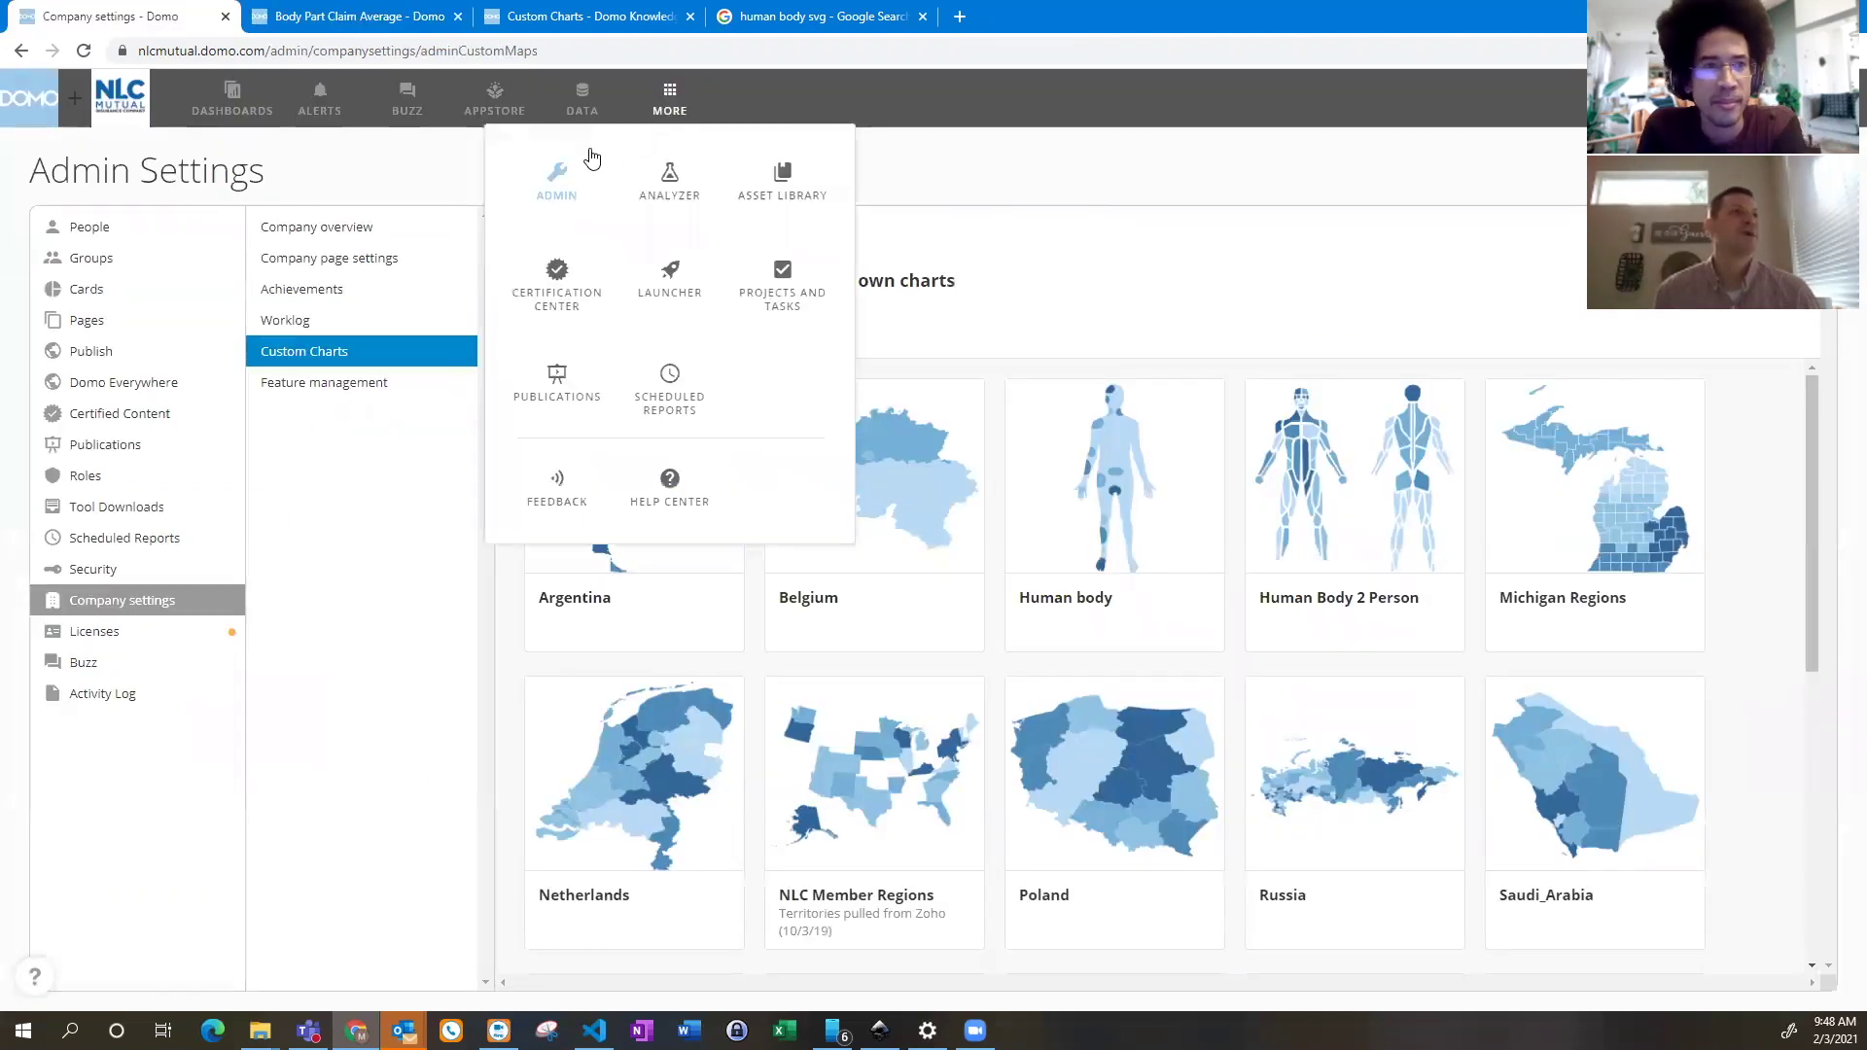
left_click(1042, 153)
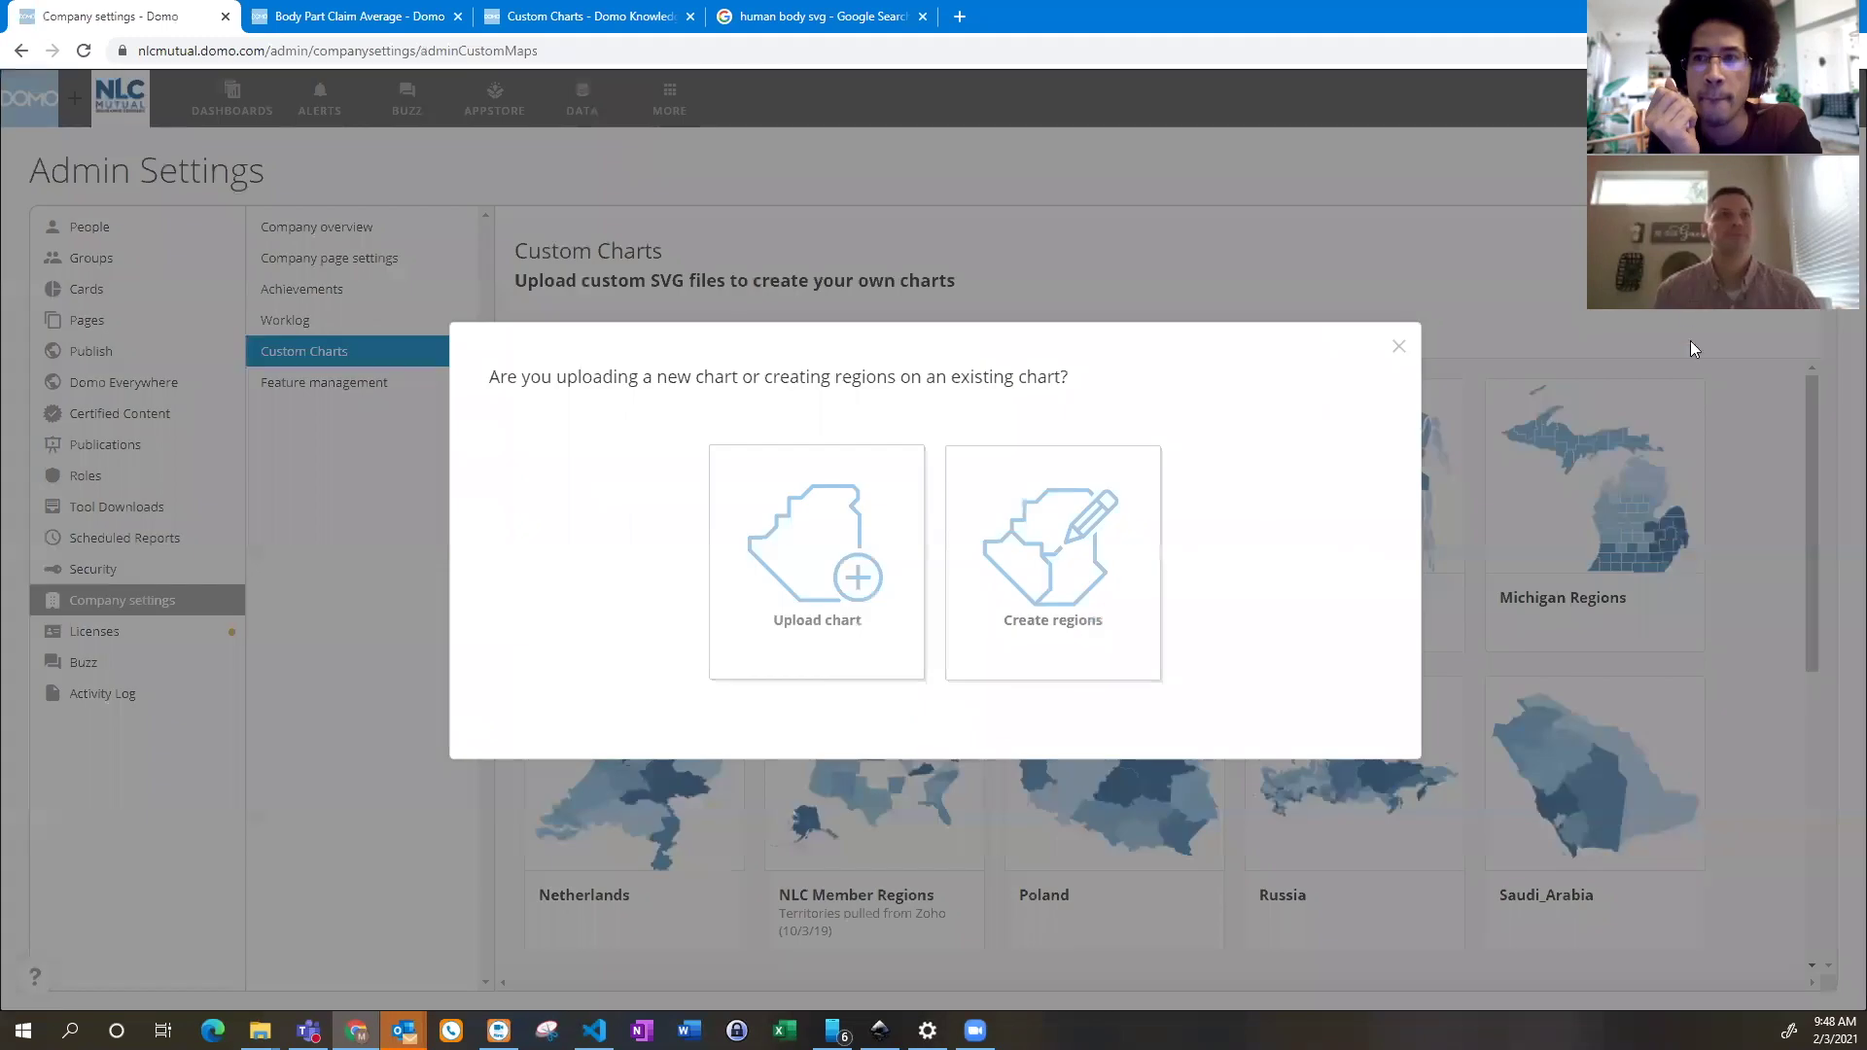
Upload the human body SVG, check its 39 regions, and return to the Body Part Claim Average card
left_click(861, 588)
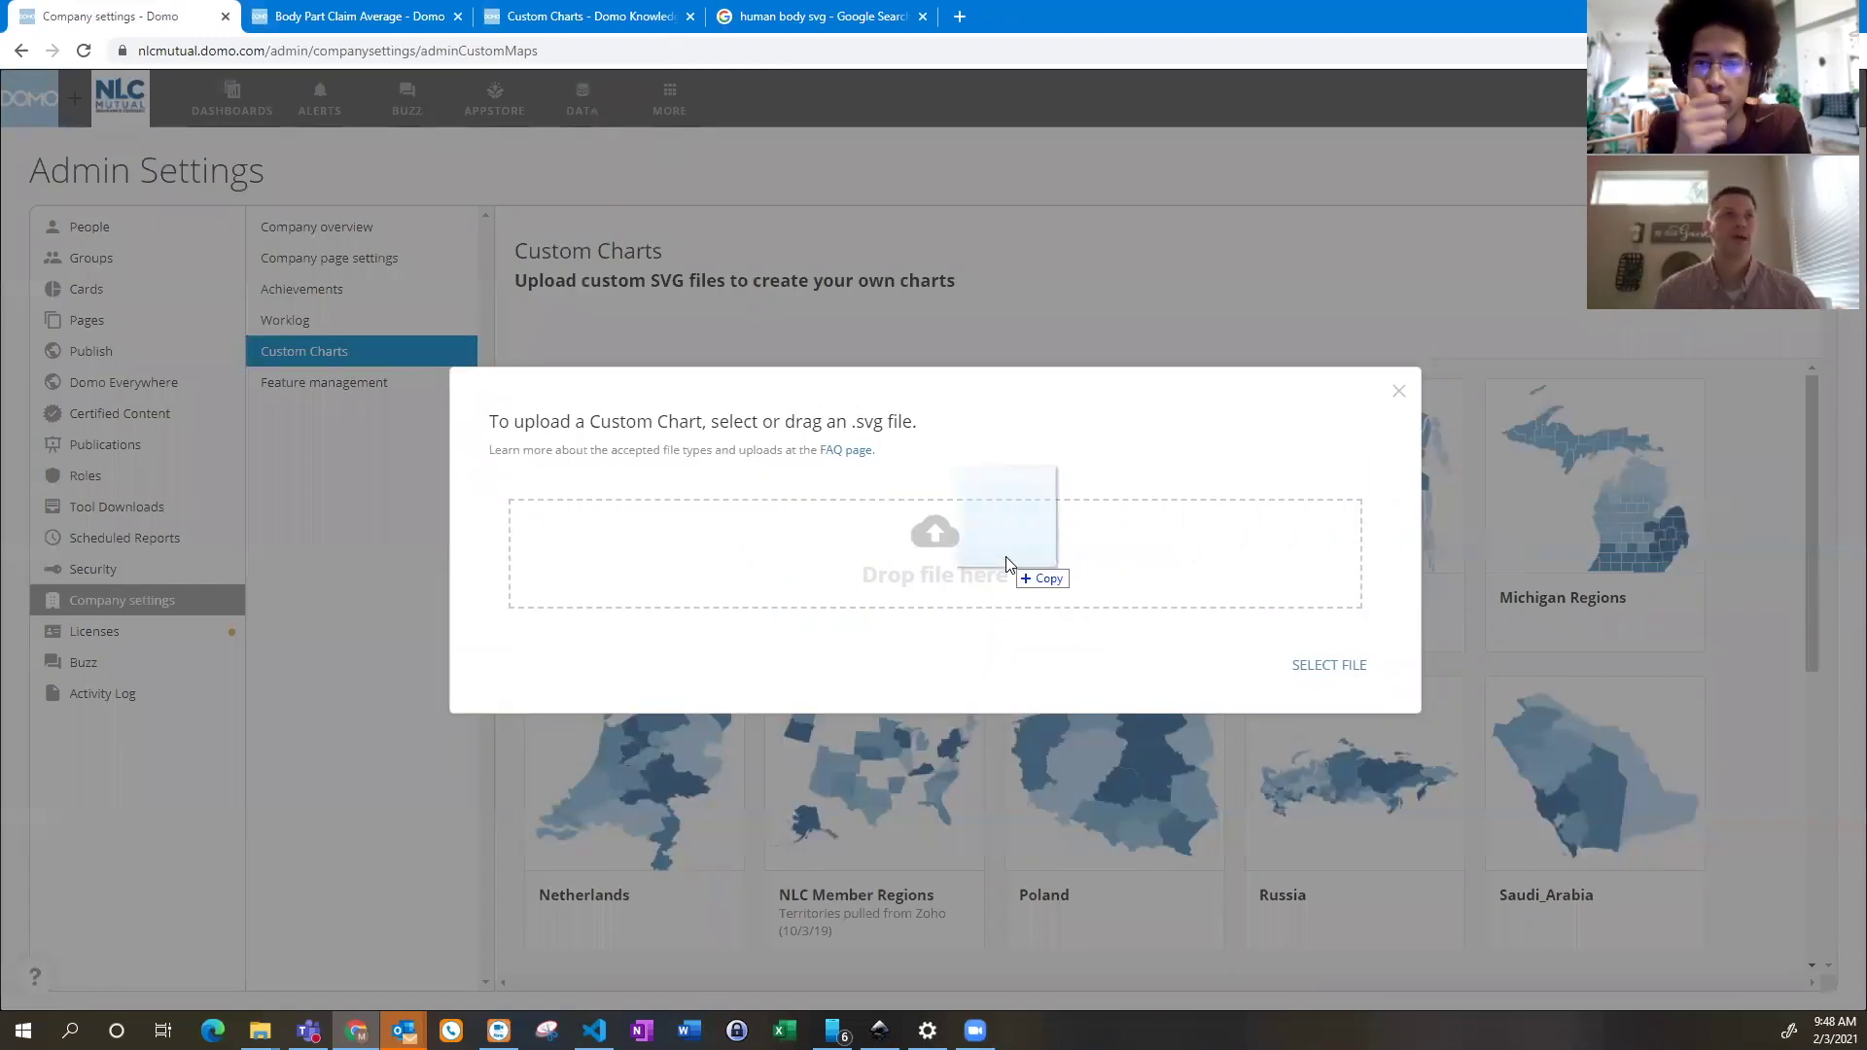
left_click_drag(1231, 534, 1009, 564)
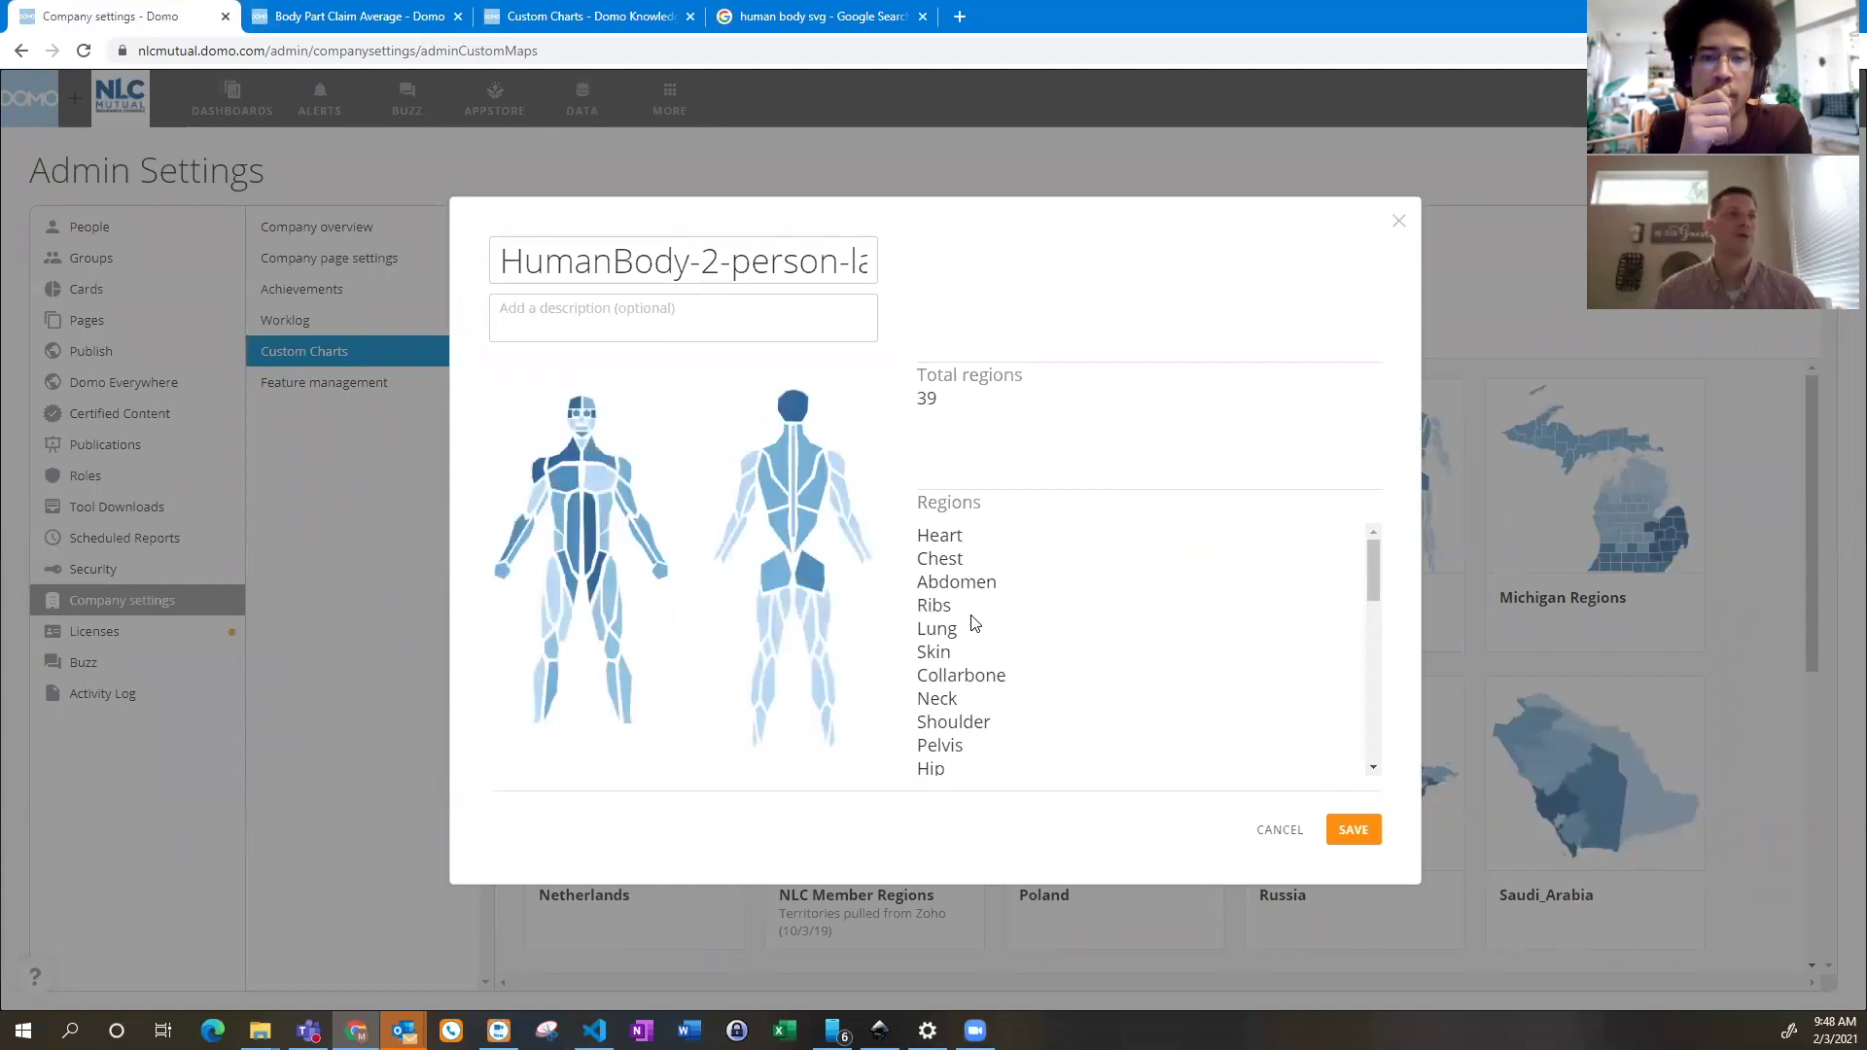
scroll(970, 627, "down", 4)
scroll(971, 642, "down", 3)
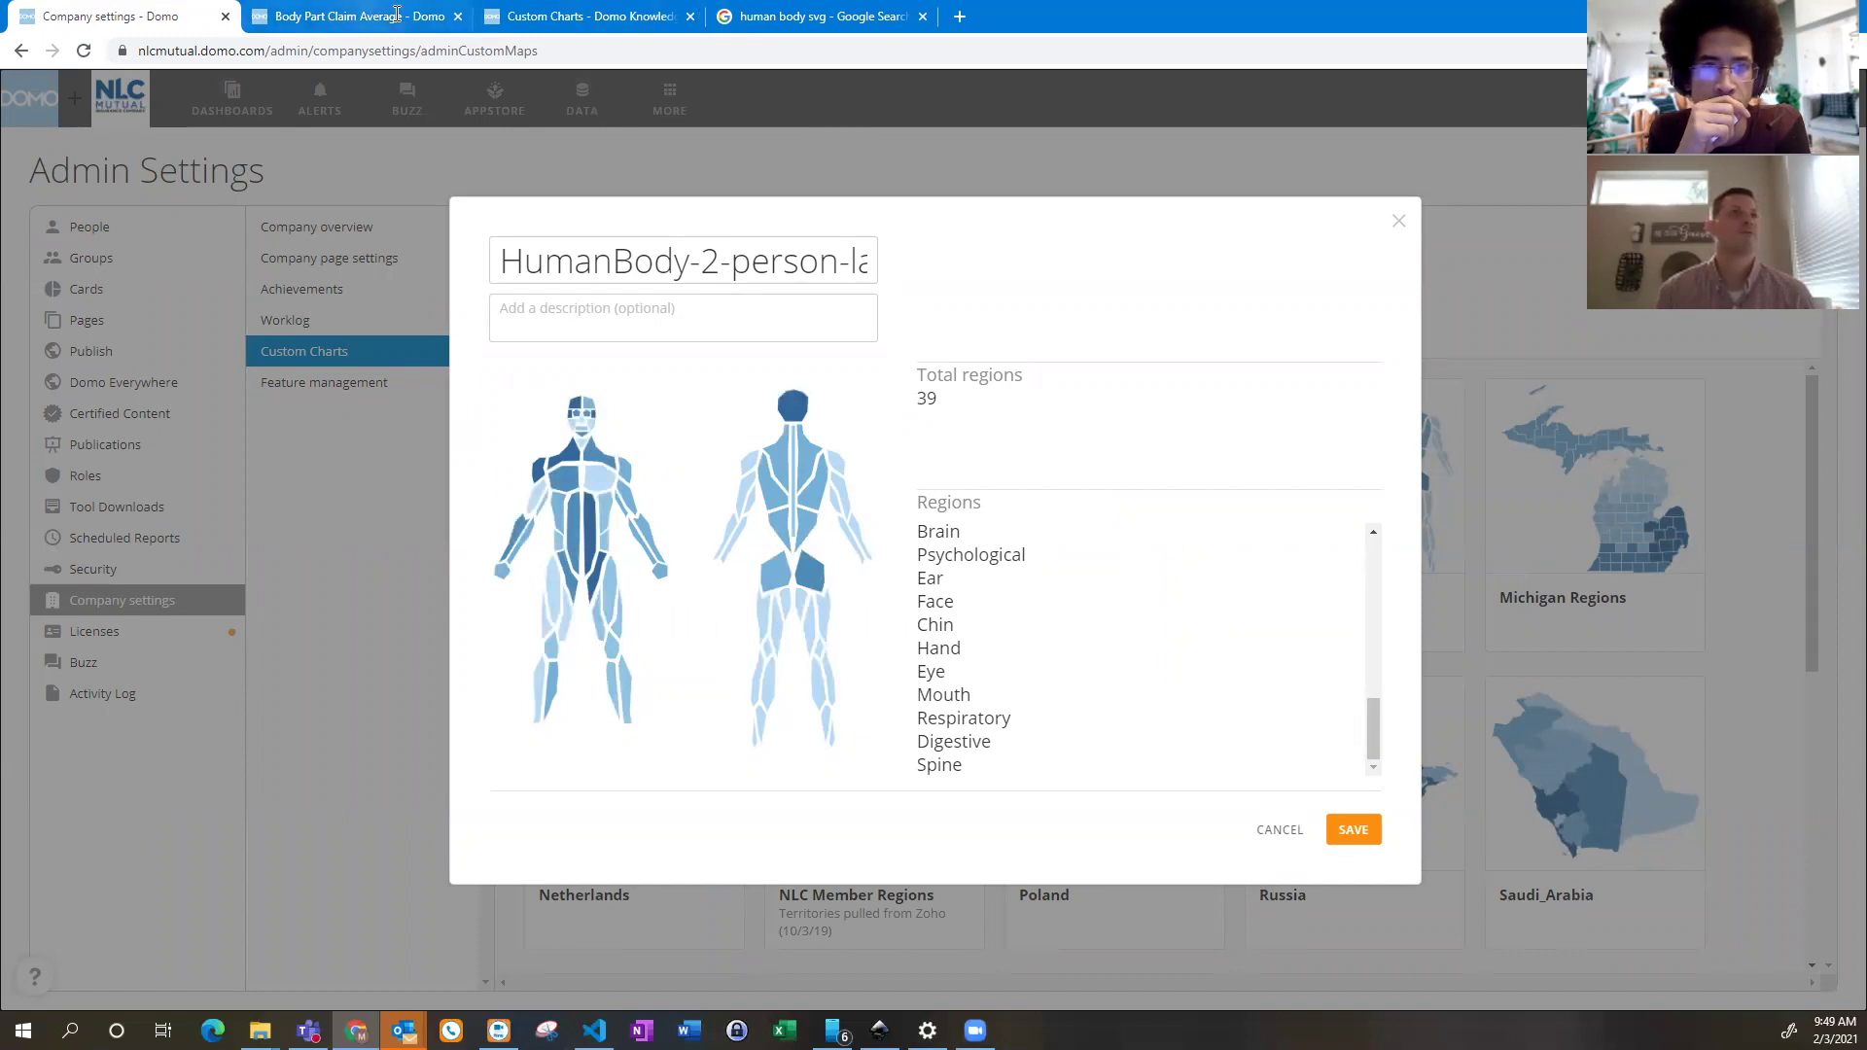
left_click(380, 9)
Switch the card to the Human Body 2 Person custom chart, showing the $8,796 average claim heat map
left_click(1746, 316)
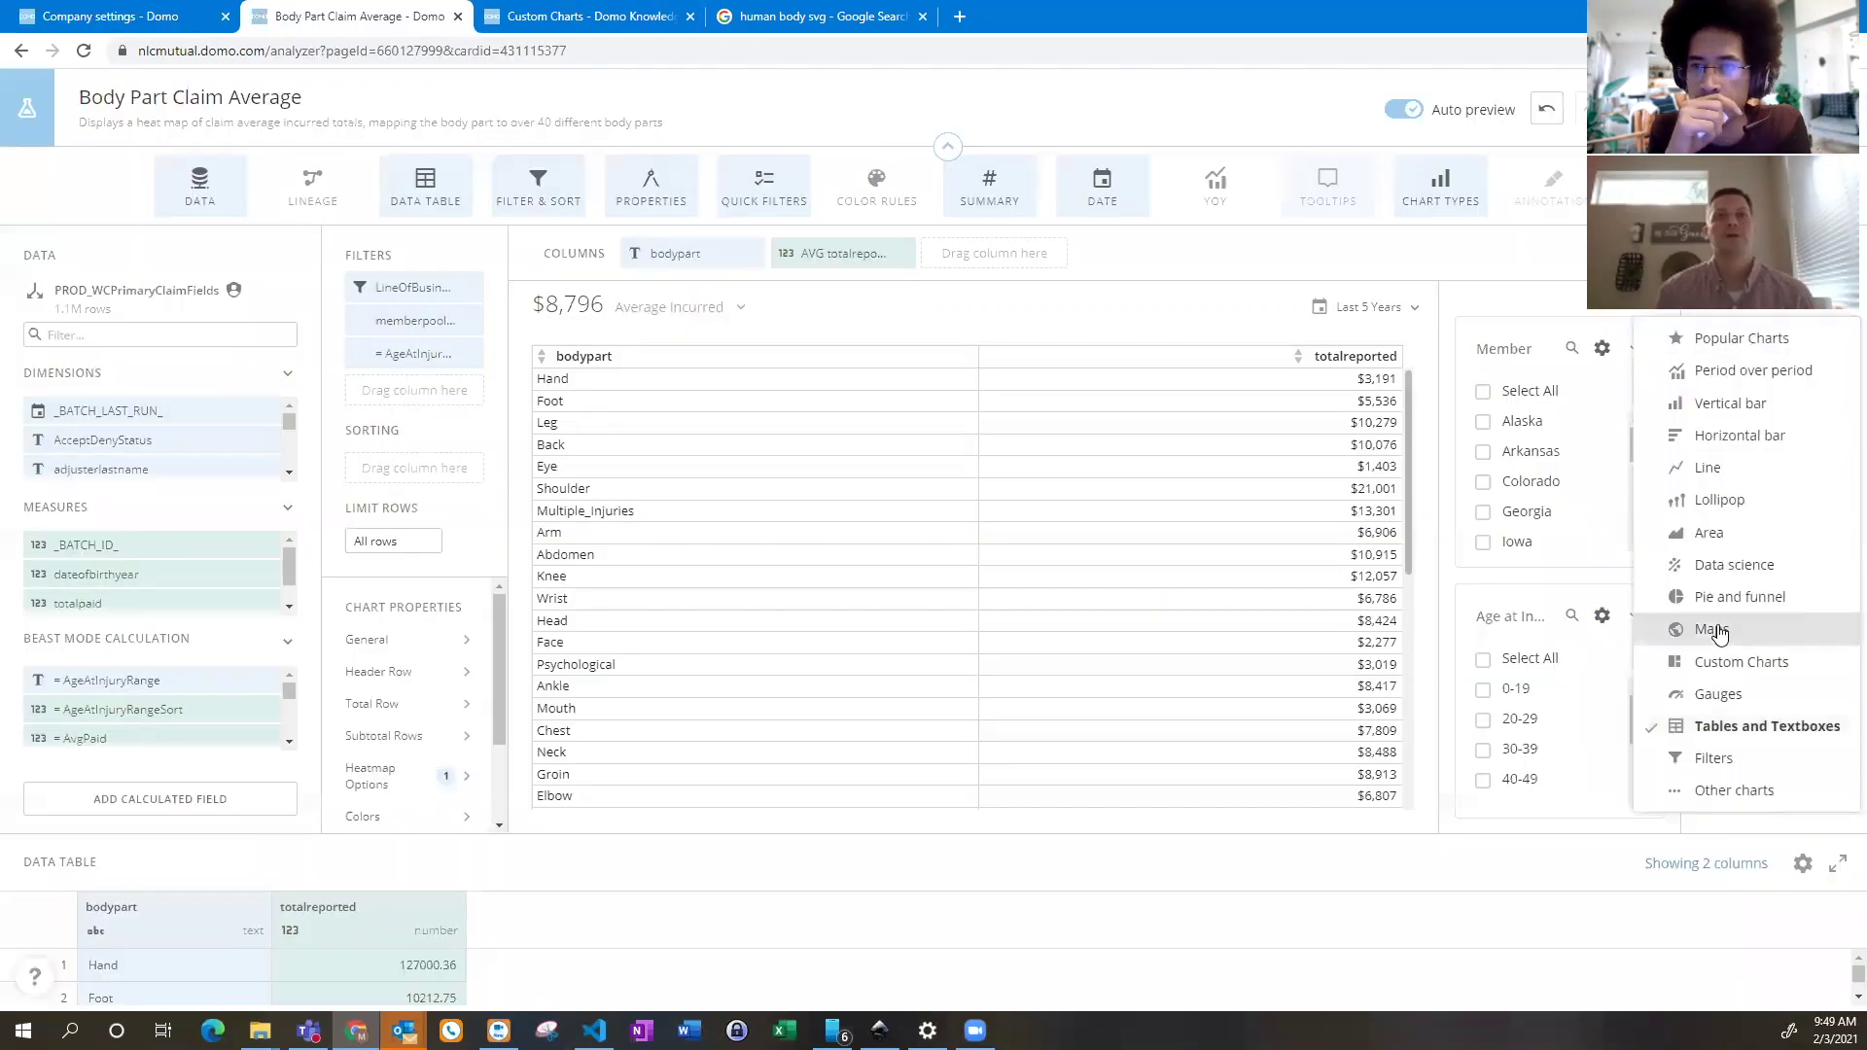
left_click(1741, 661)
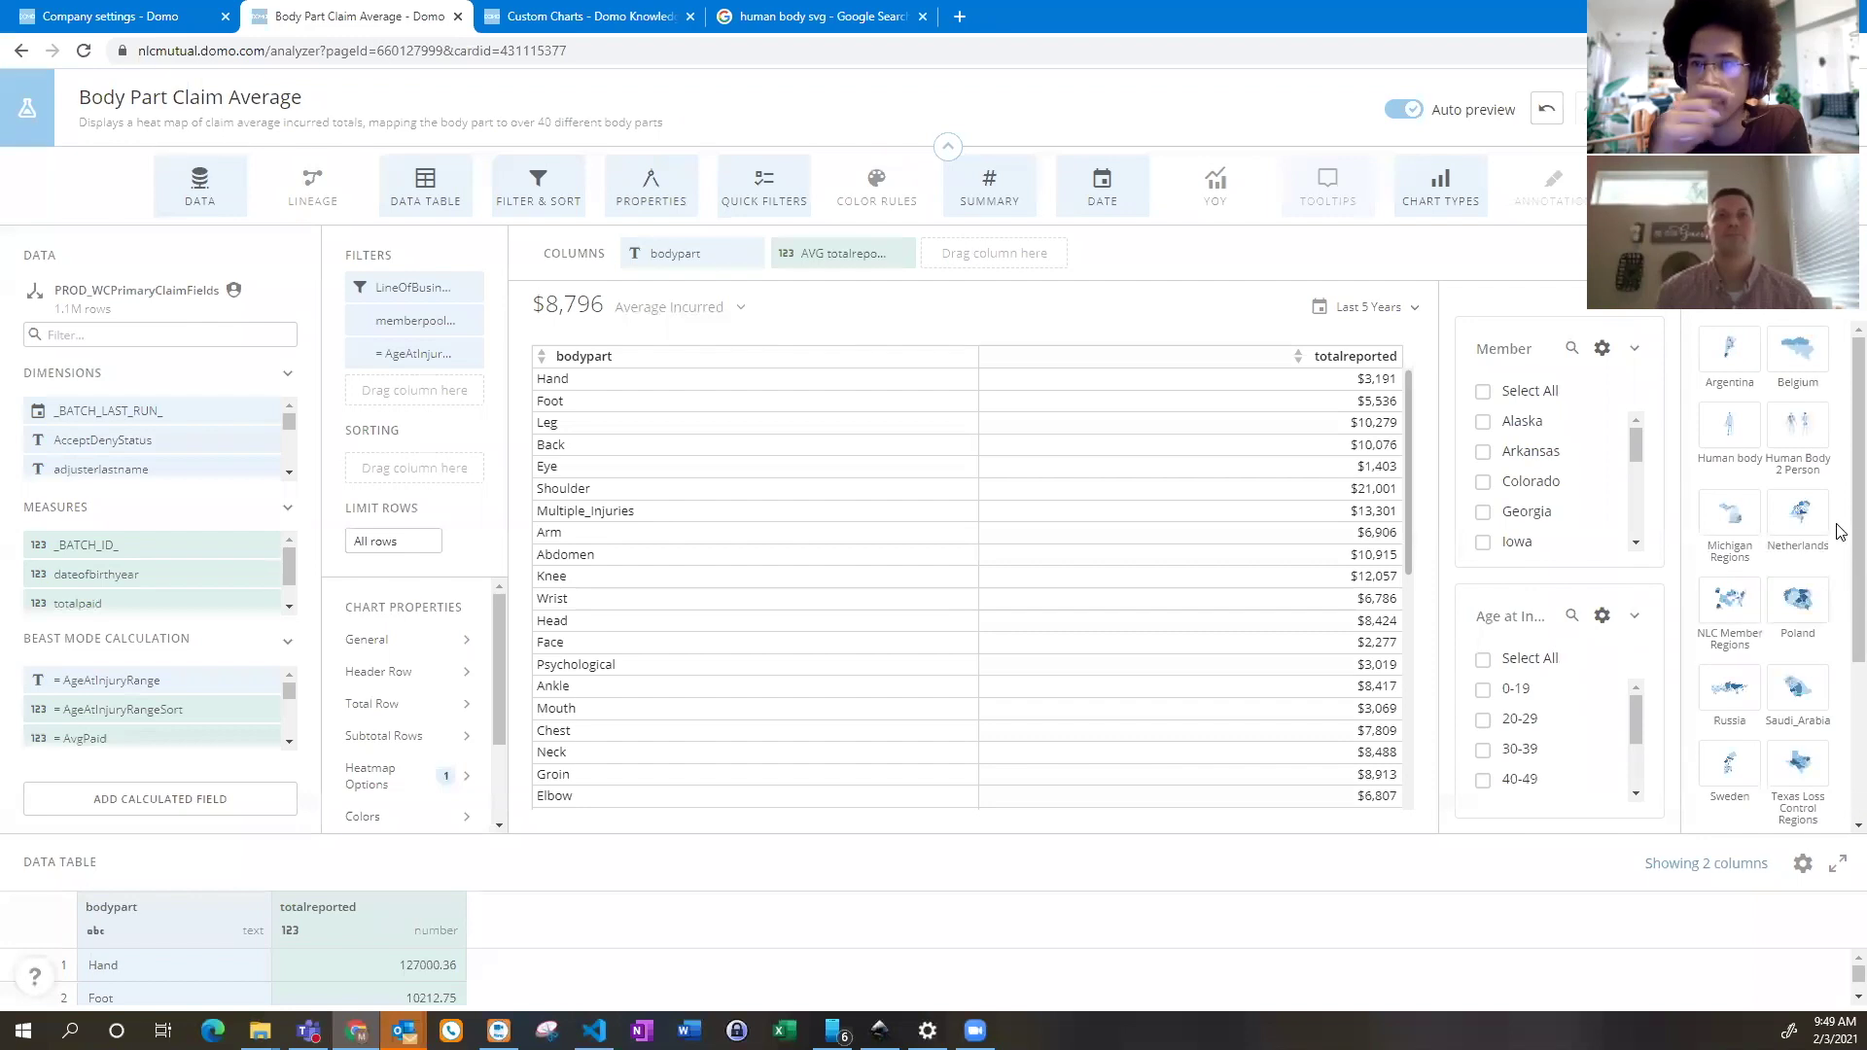
left_click(1808, 429)
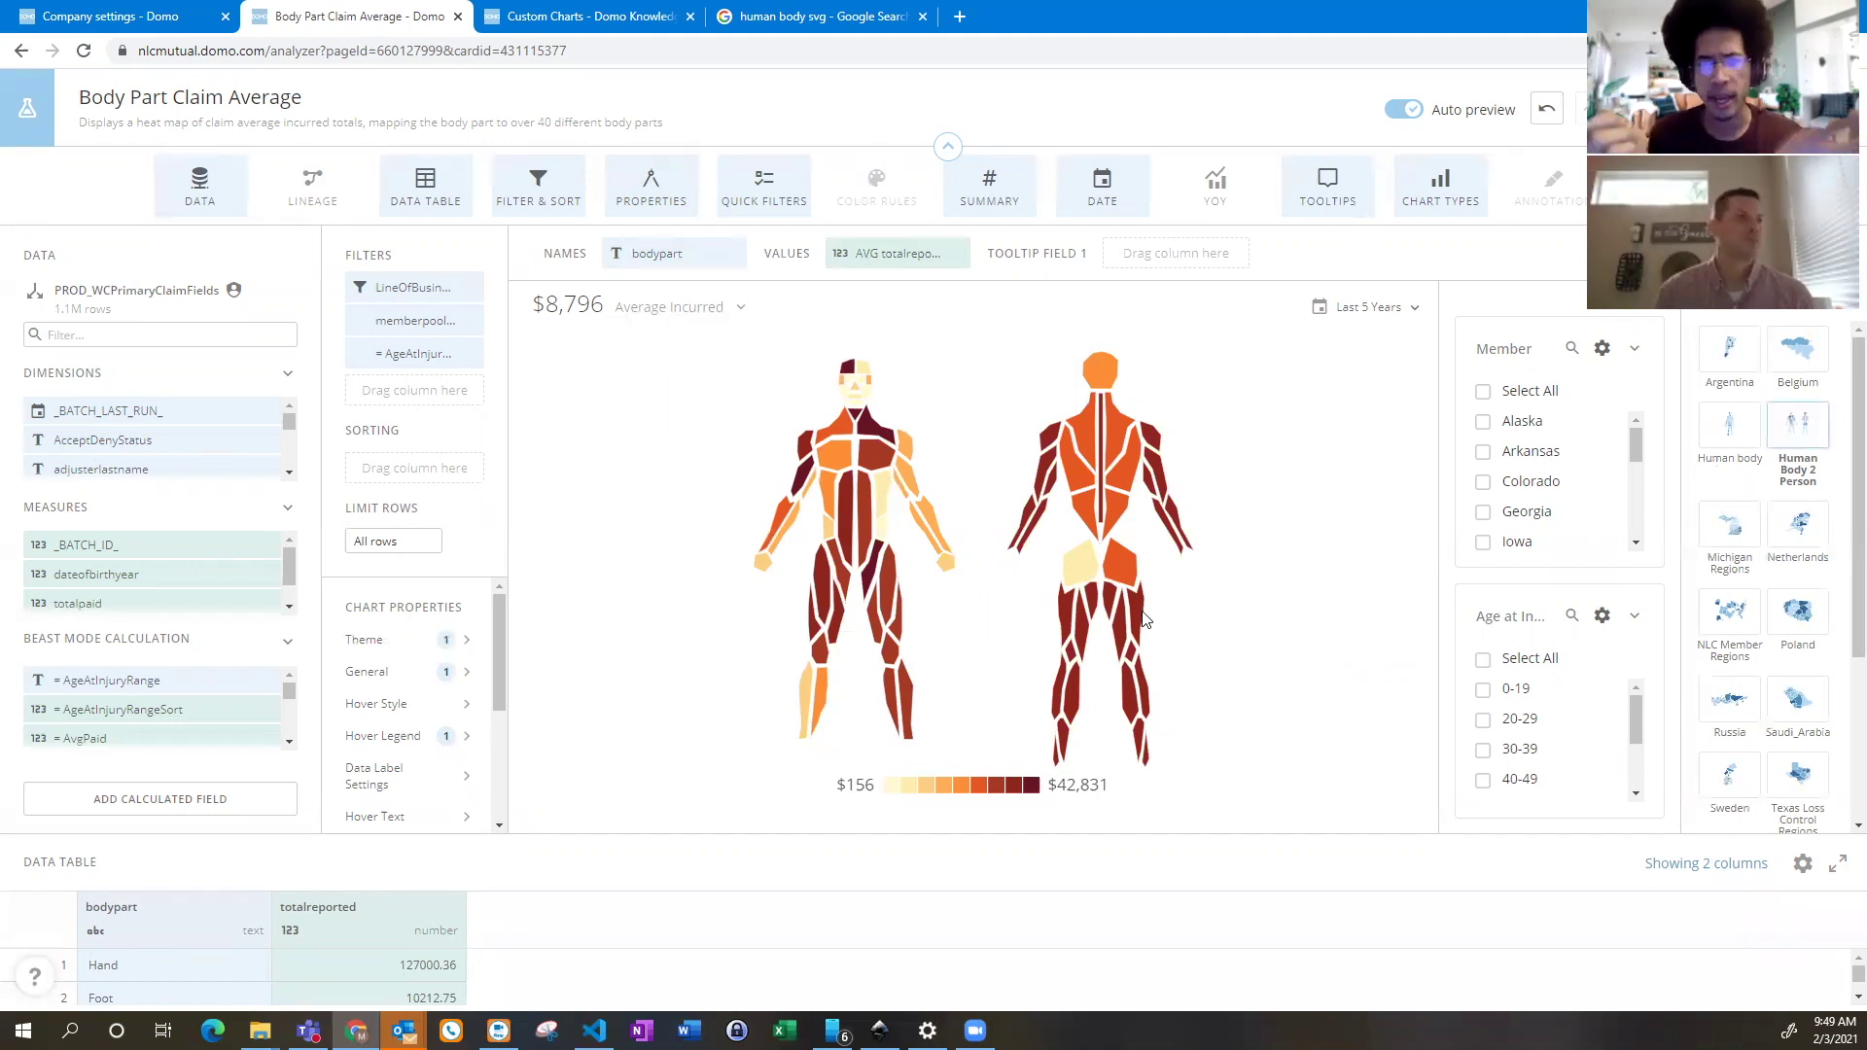
mouse_move(498, 611)
left_mouse_down()
mouse_move(492, 756)
mouse_move(494, 642)
left_mouse_up()
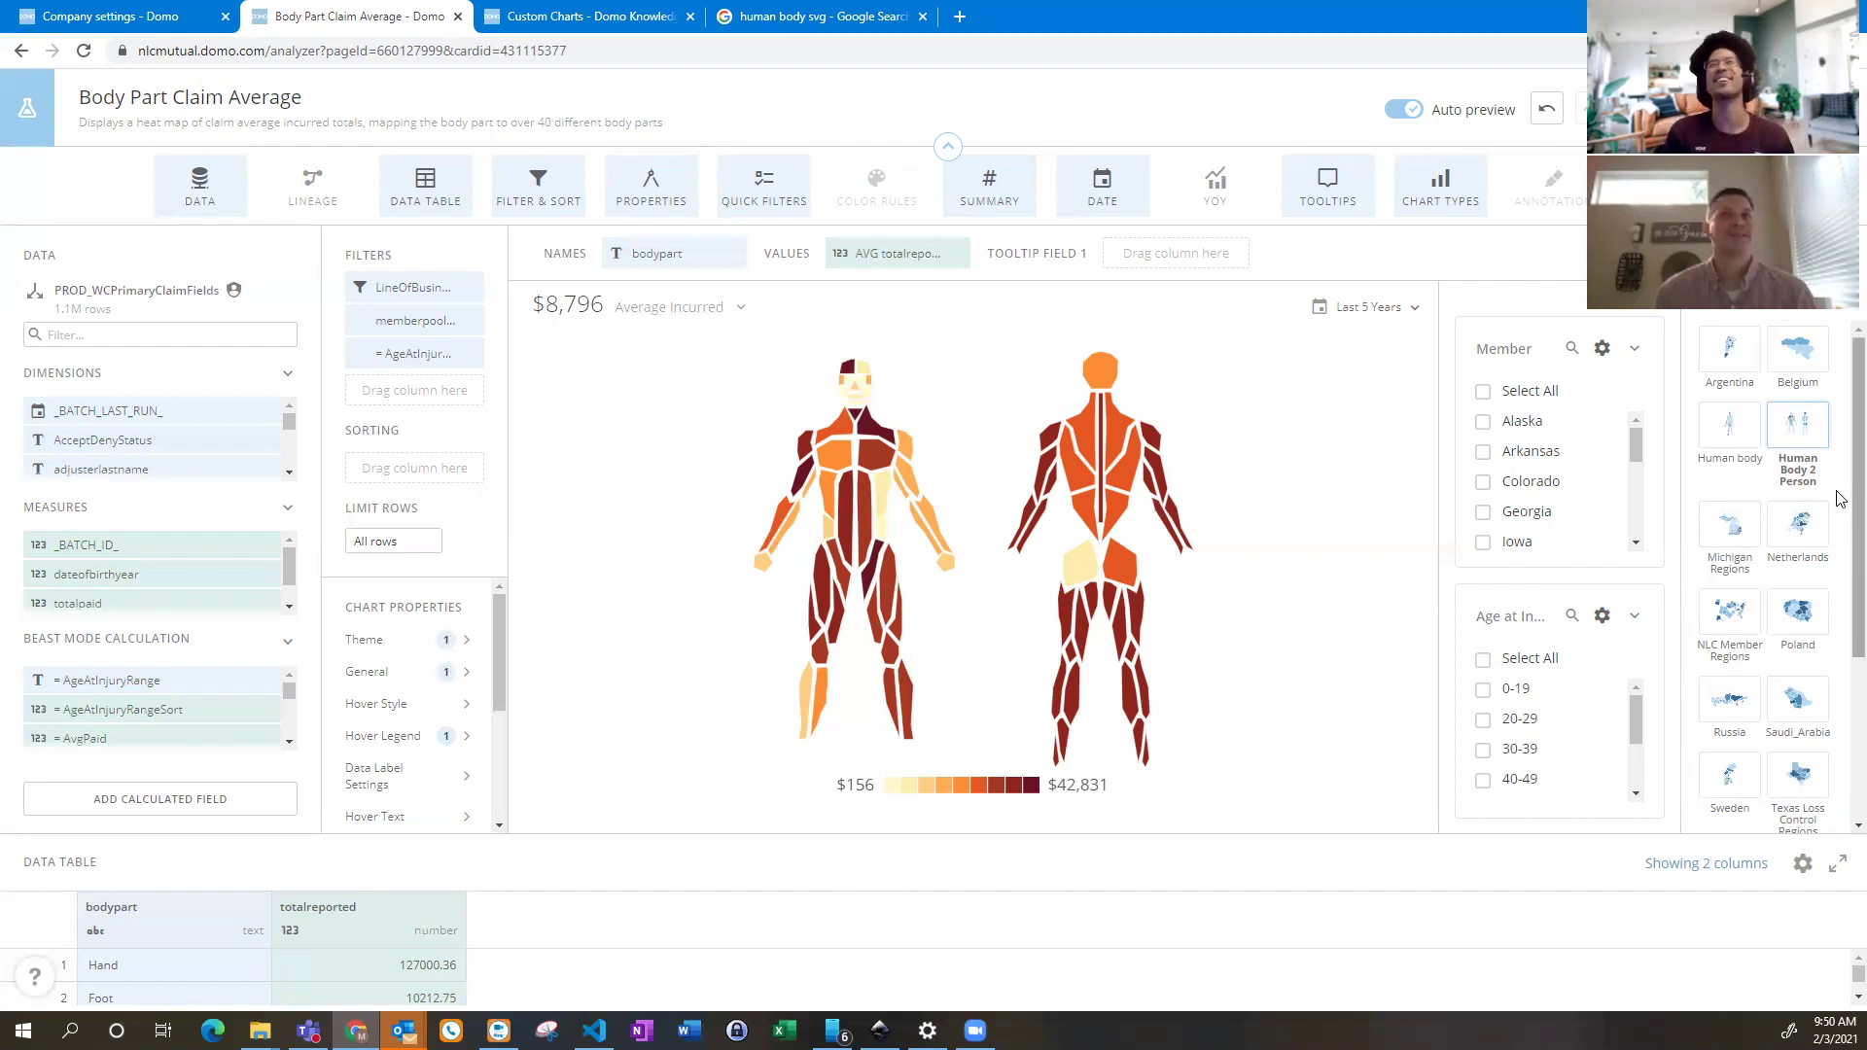
scroll(1840, 499, "down", 2)
scroll(1838, 612, "down", 3)
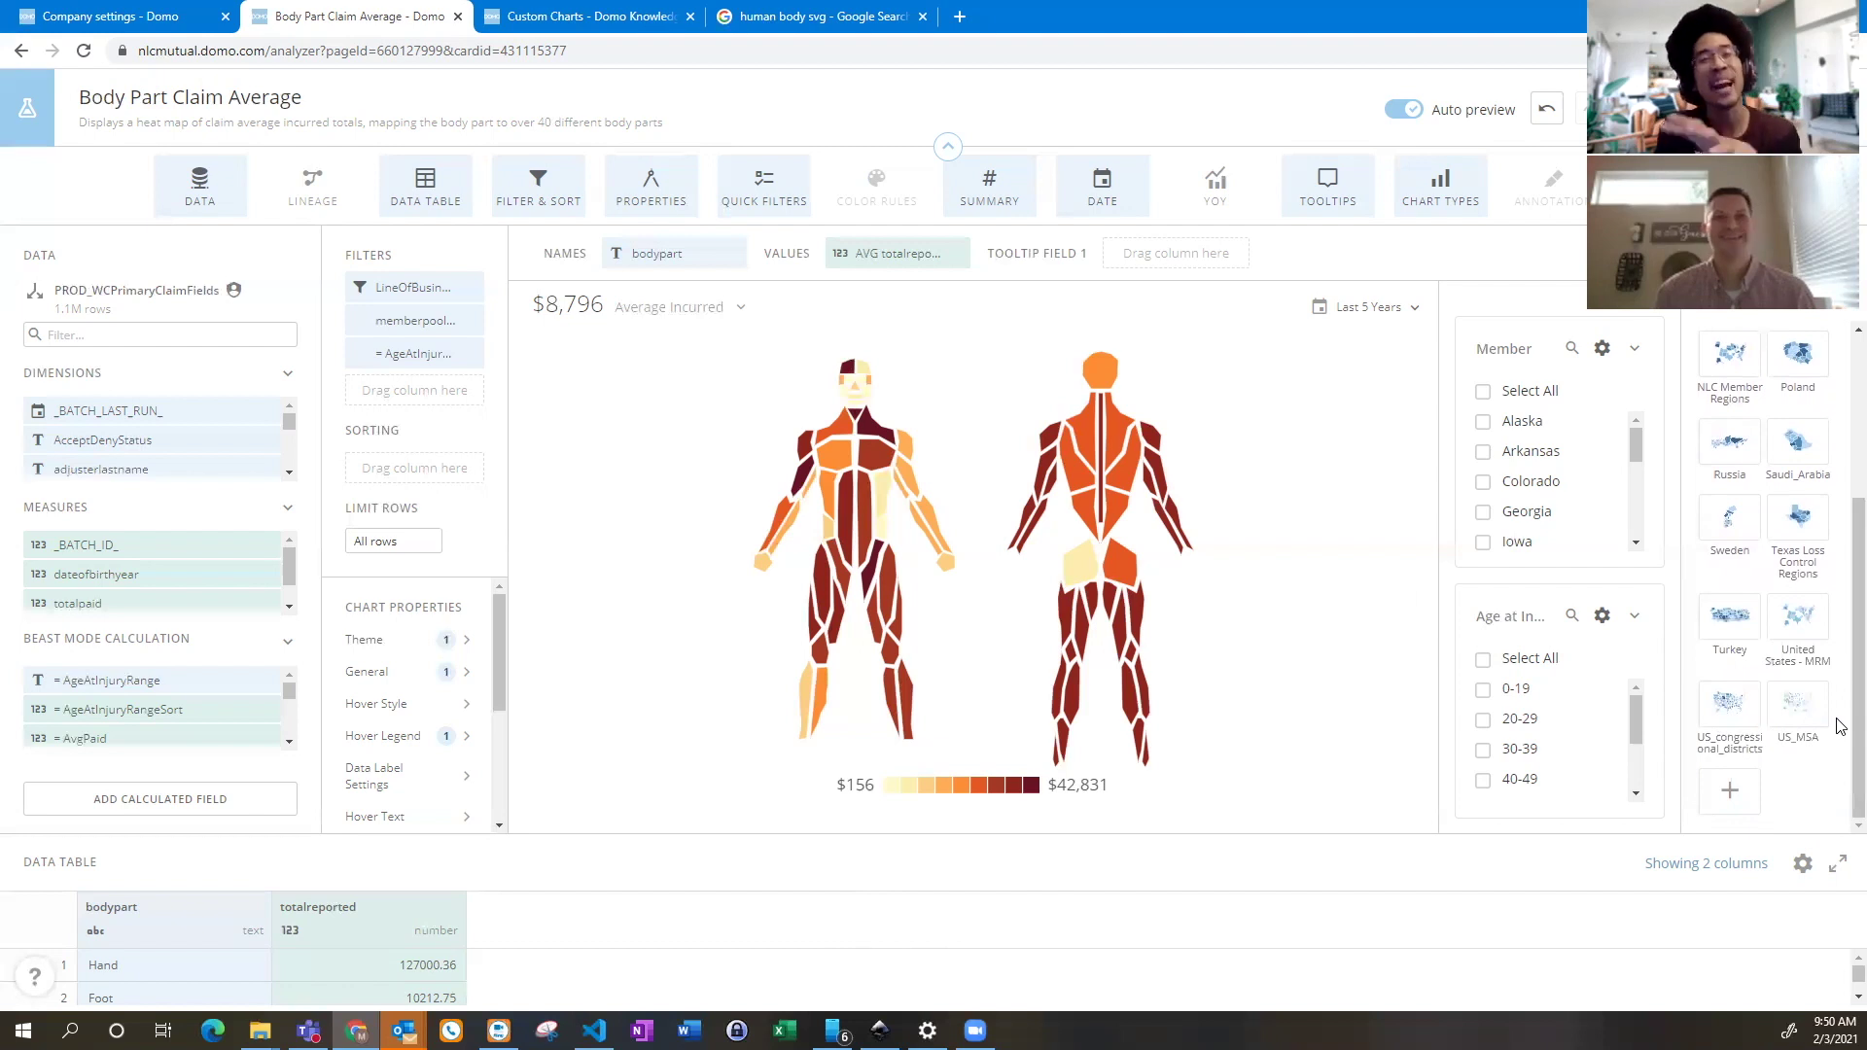